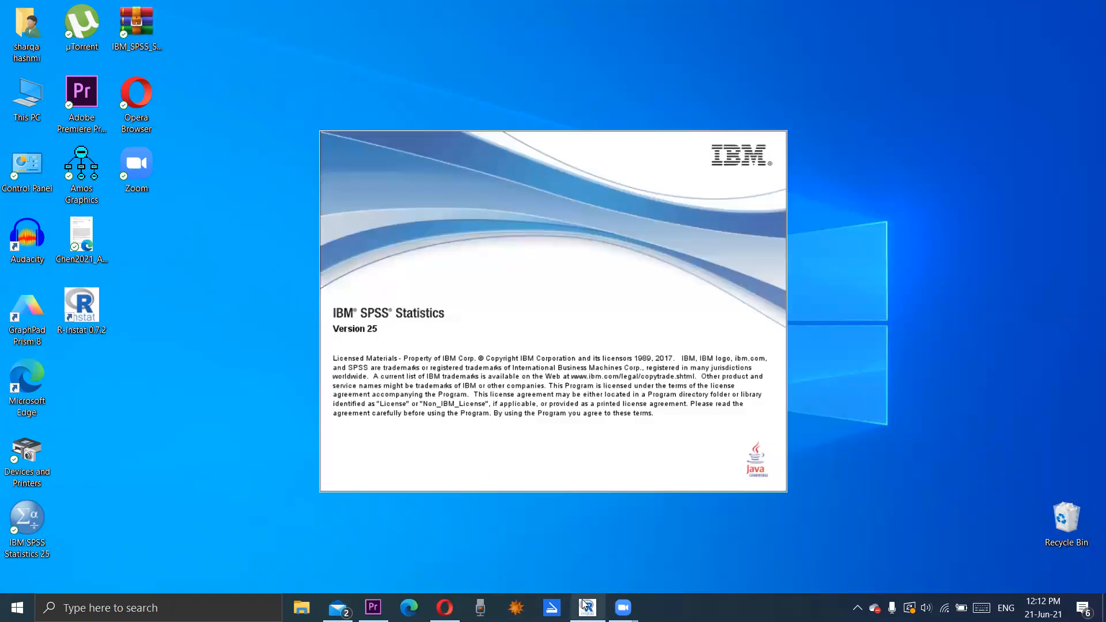
Start a linear regression analysis and choose to open a data file for it
mouse_move(584, 602)
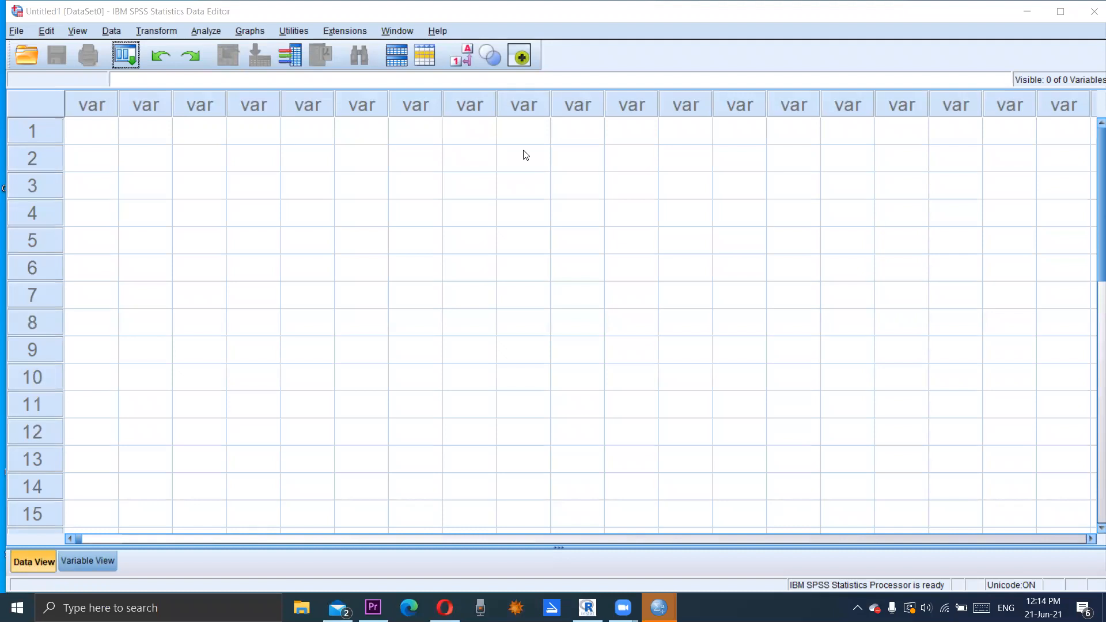
click(741, 188)
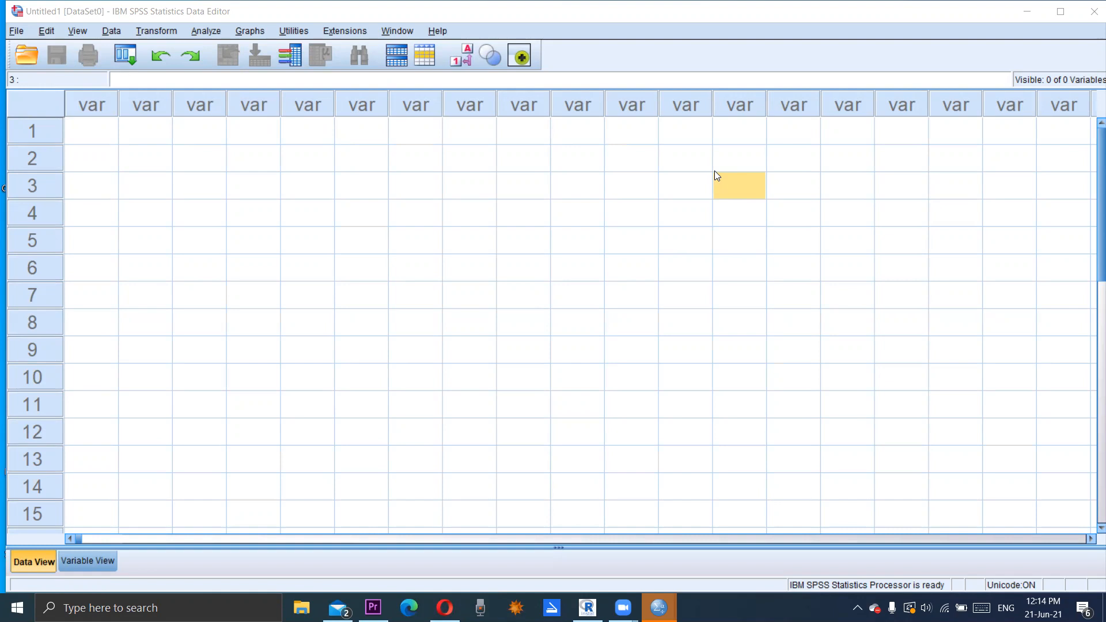
click(207, 31)
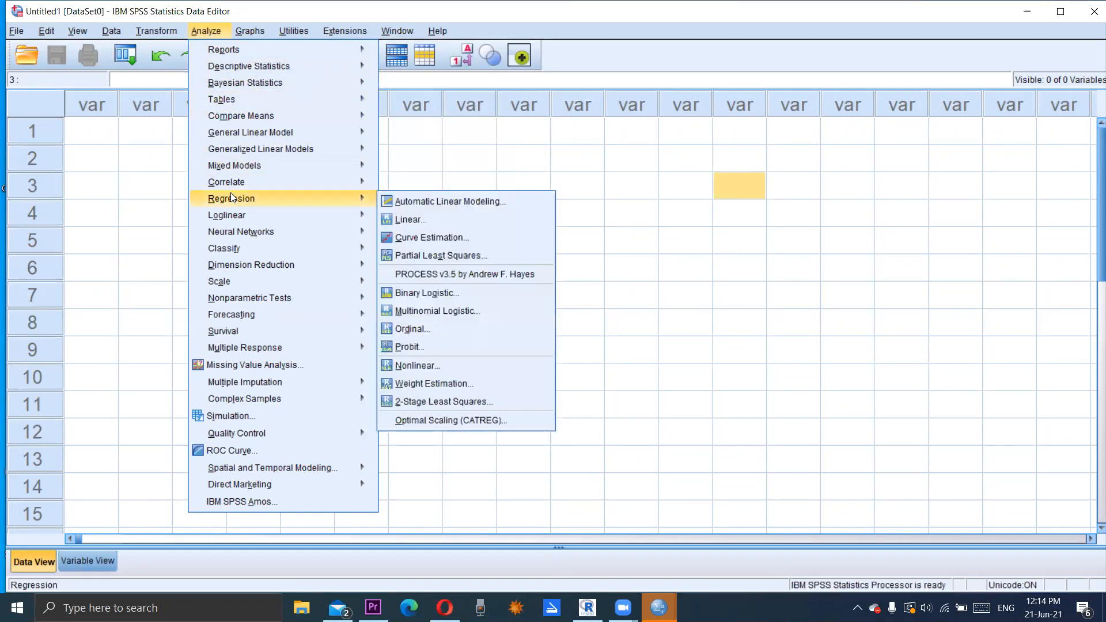
mouse_move(312, 213)
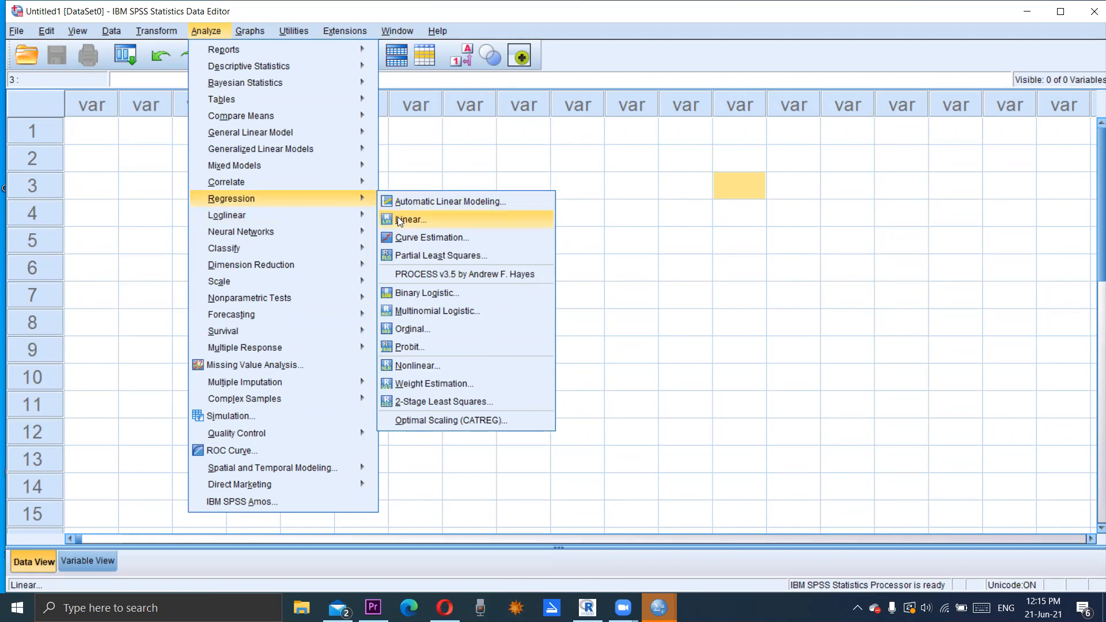
click(398, 219)
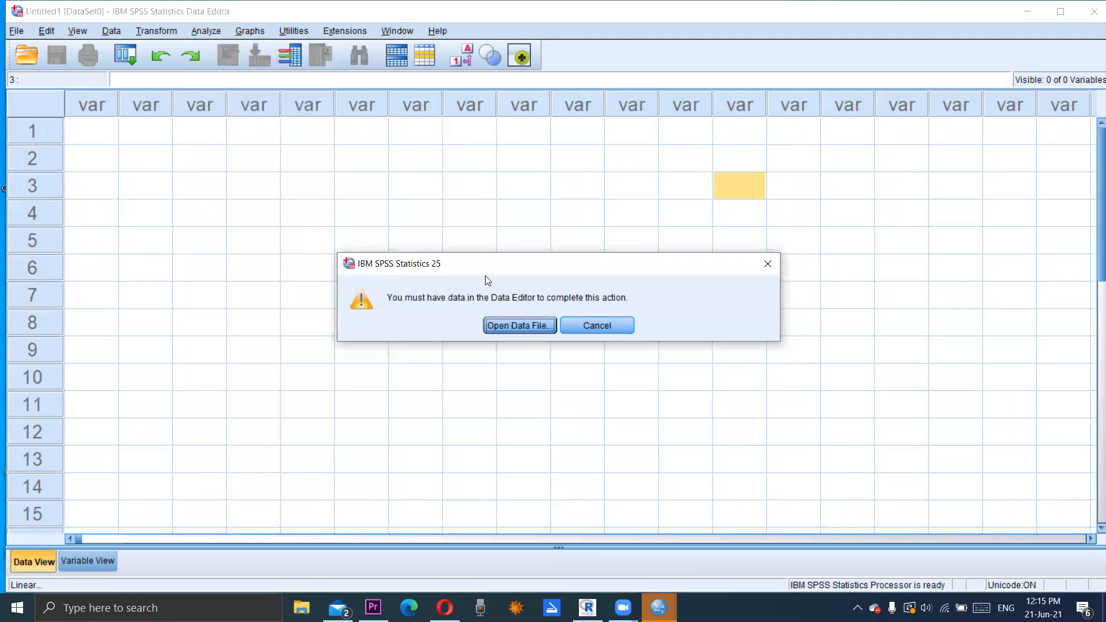
click(518, 326)
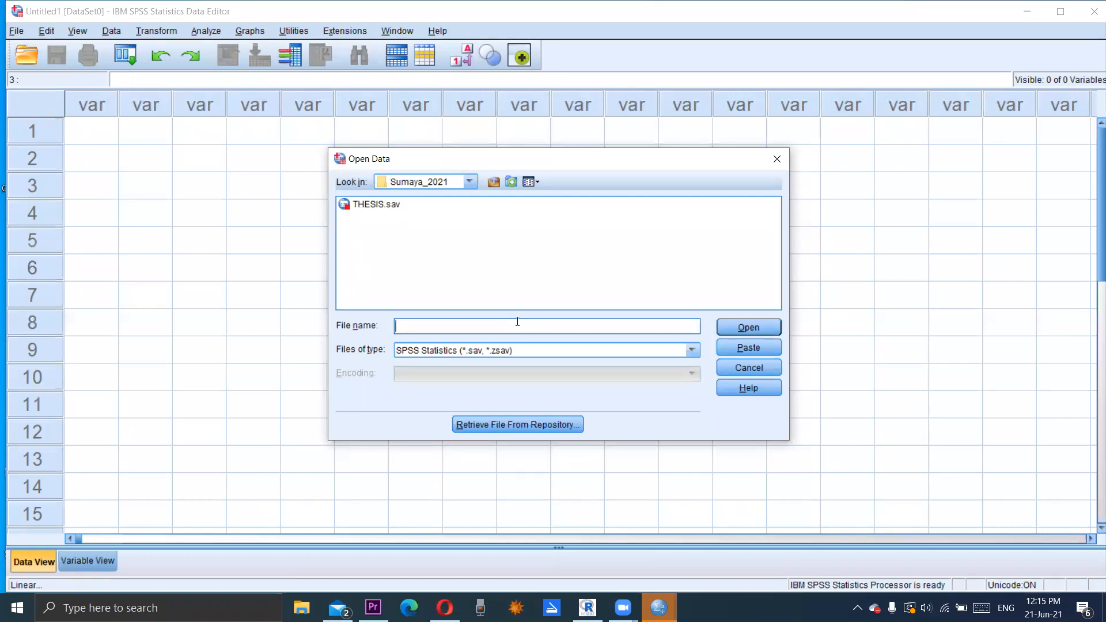
click(594, 568)
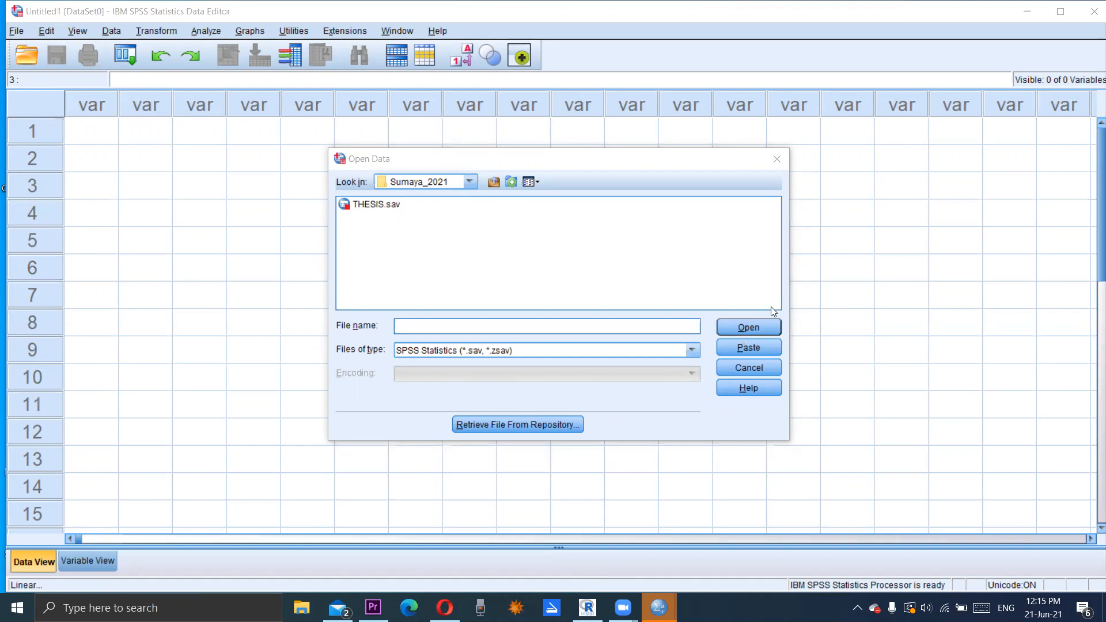
Browse to the LCWU folder on Local Disk (E:) in the Open Data dialog
click(471, 182)
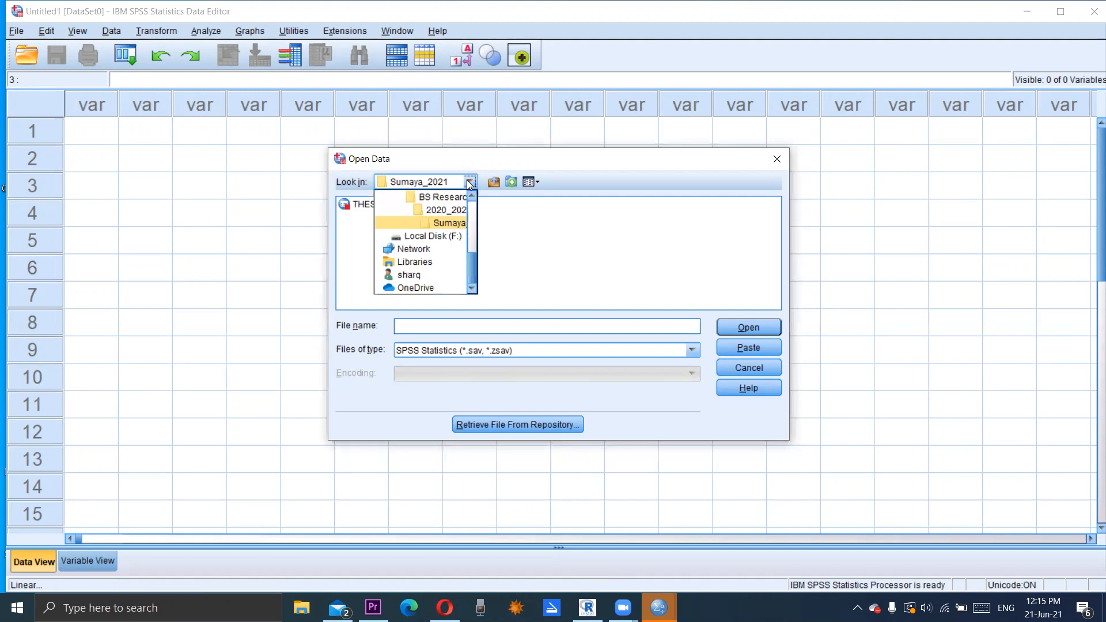
click(472, 210)
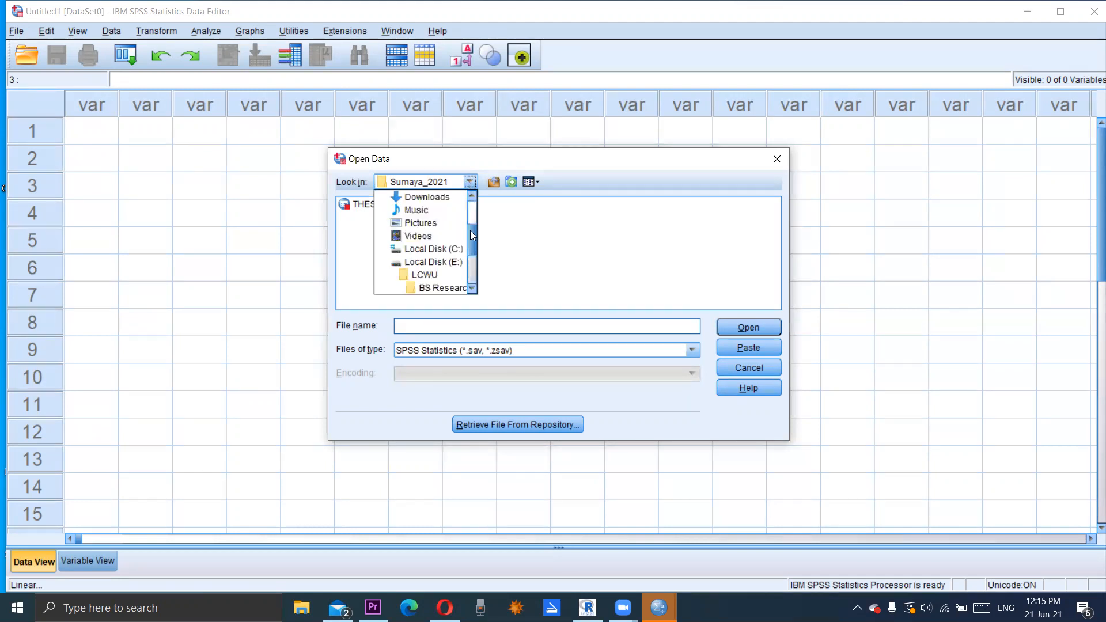
click(437, 275)
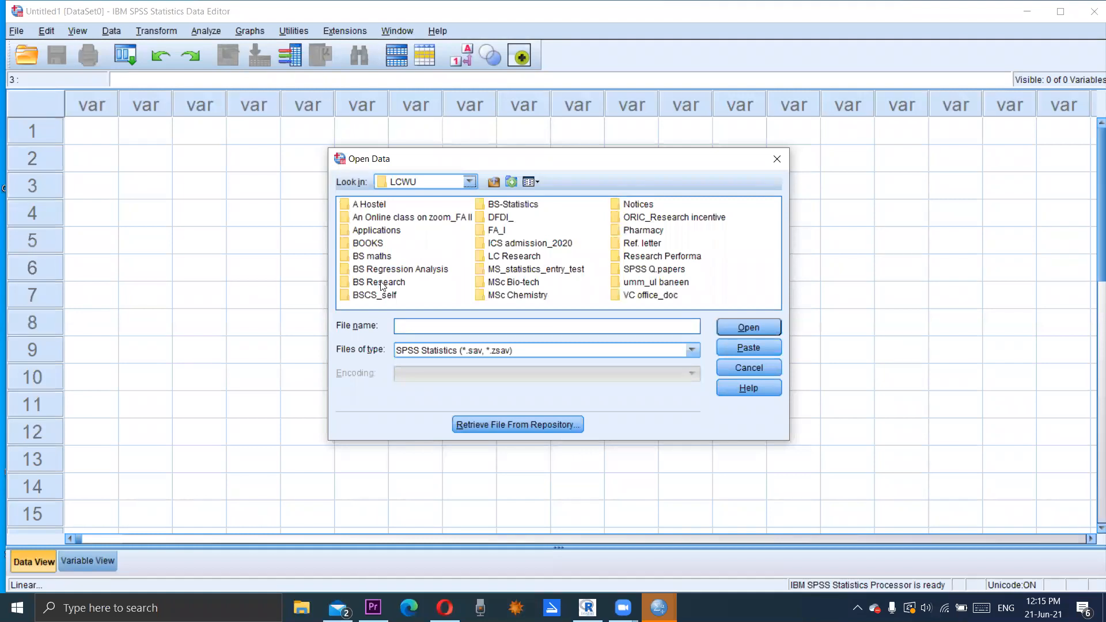
click(433, 257)
right_click(430, 257)
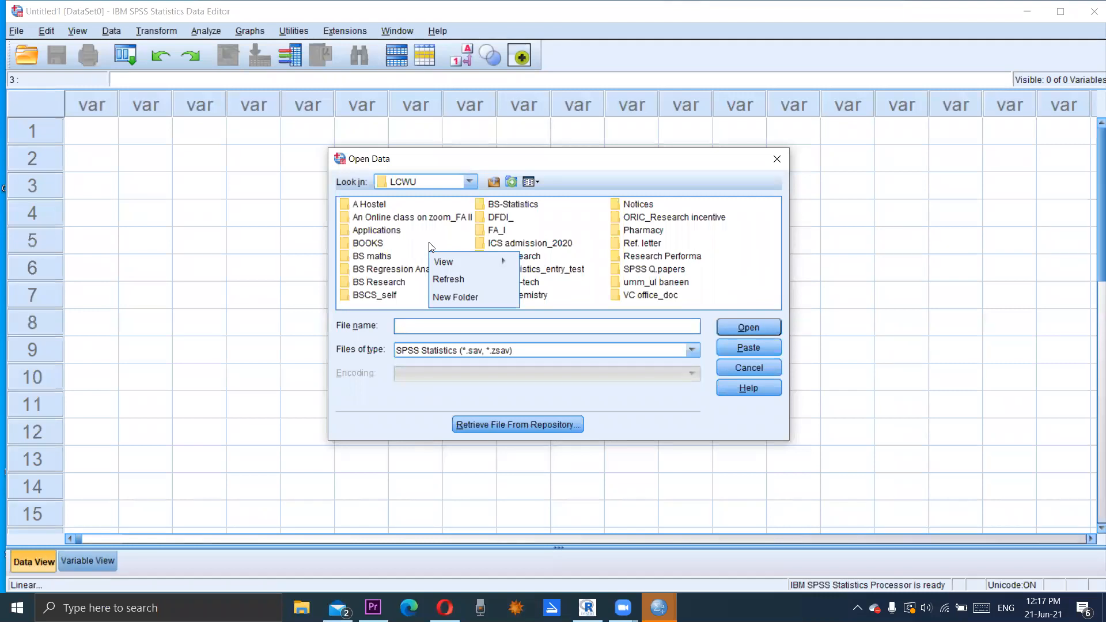
mouse_move(470, 262)
click(541, 569)
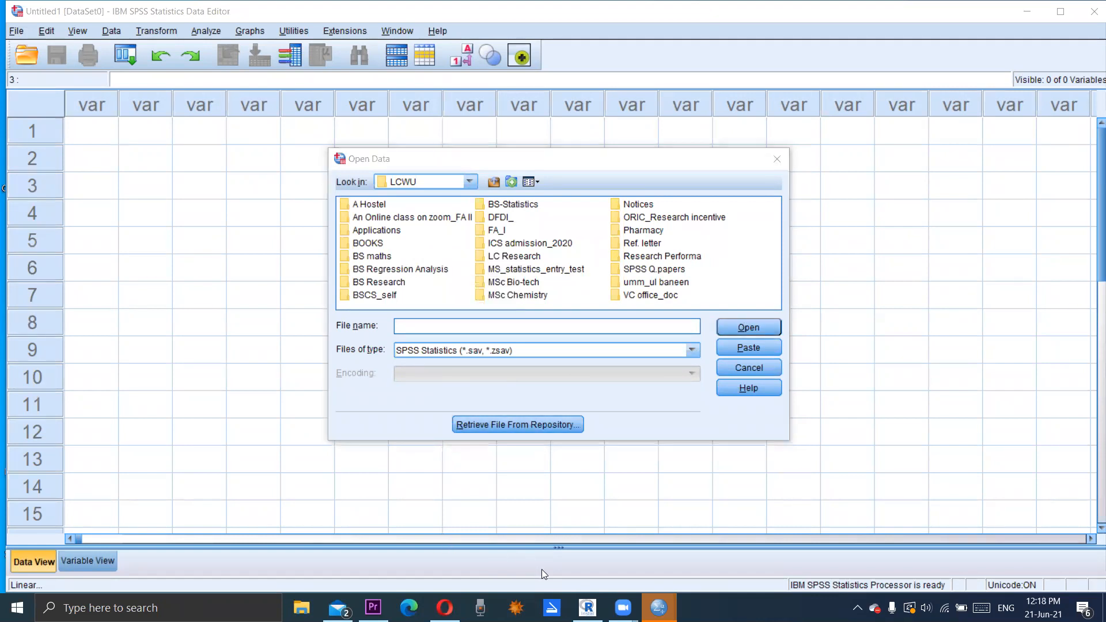
Open the data file Untitled1.sav from the SPSS exercise folder inside MSc Chemistry
click(521, 295)
click(520, 293)
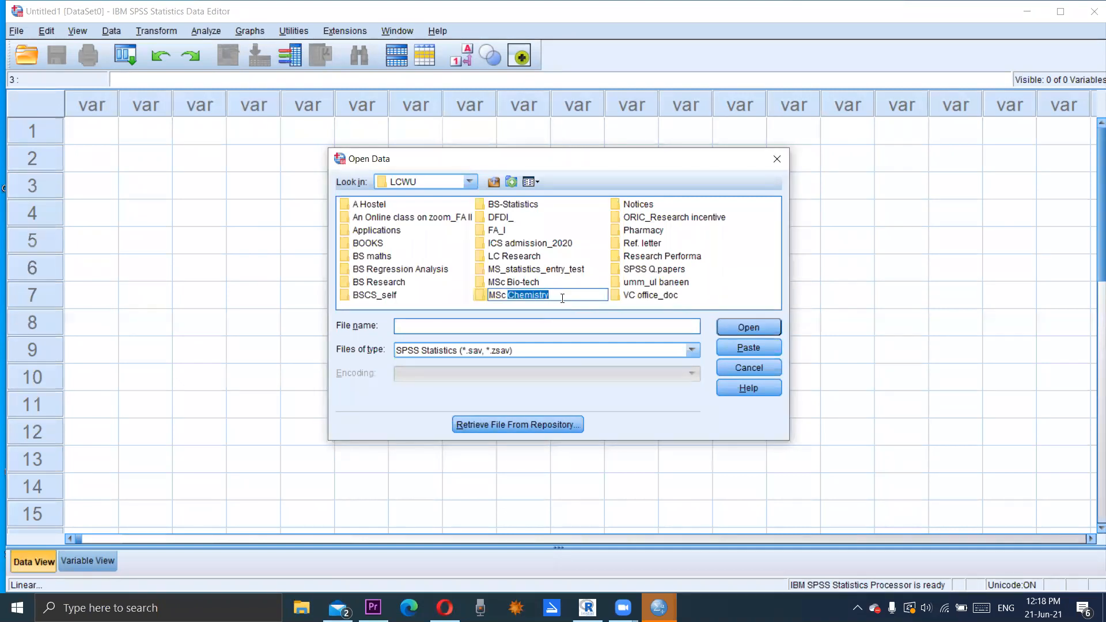
double_click(481, 291)
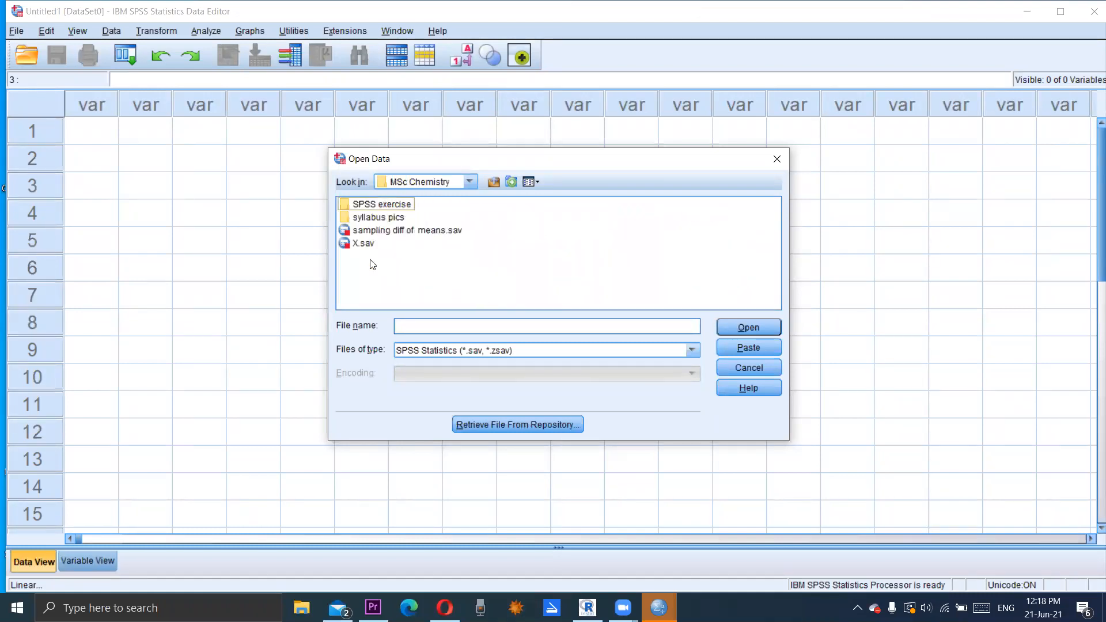
double_click(378, 205)
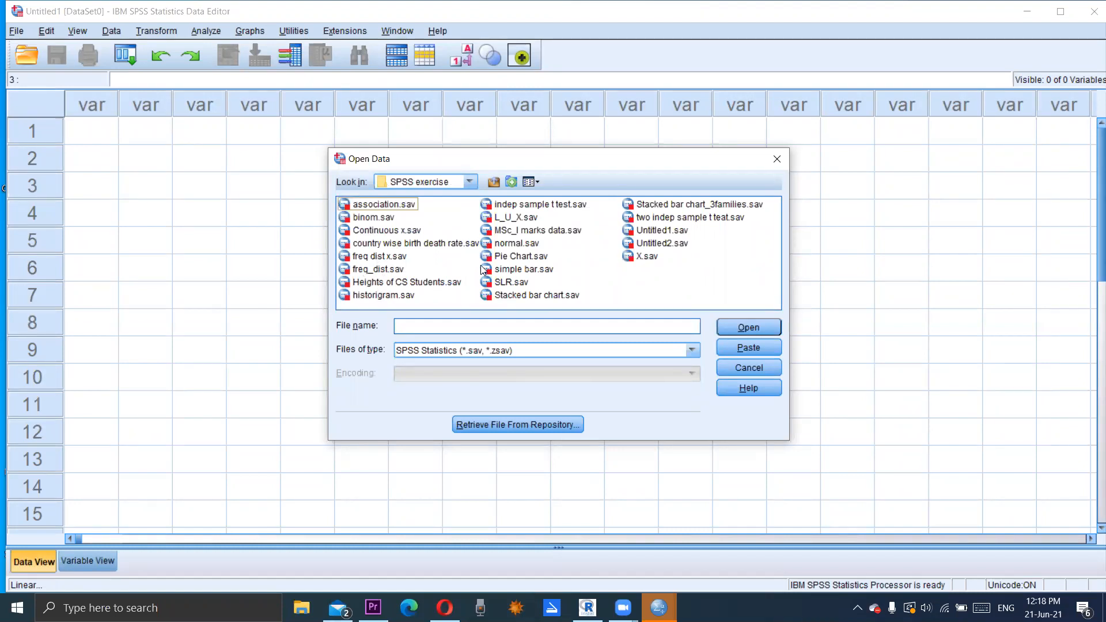
double_click(663, 230)
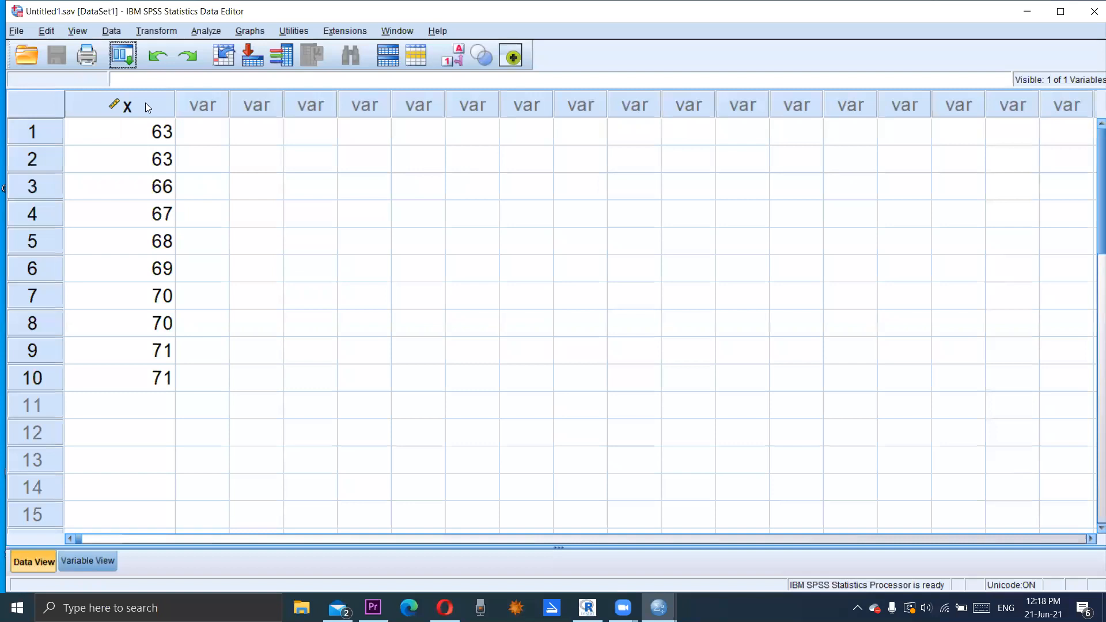
Rename the variable x to y and add two new variables named x1 and x2 below it
click(99, 563)
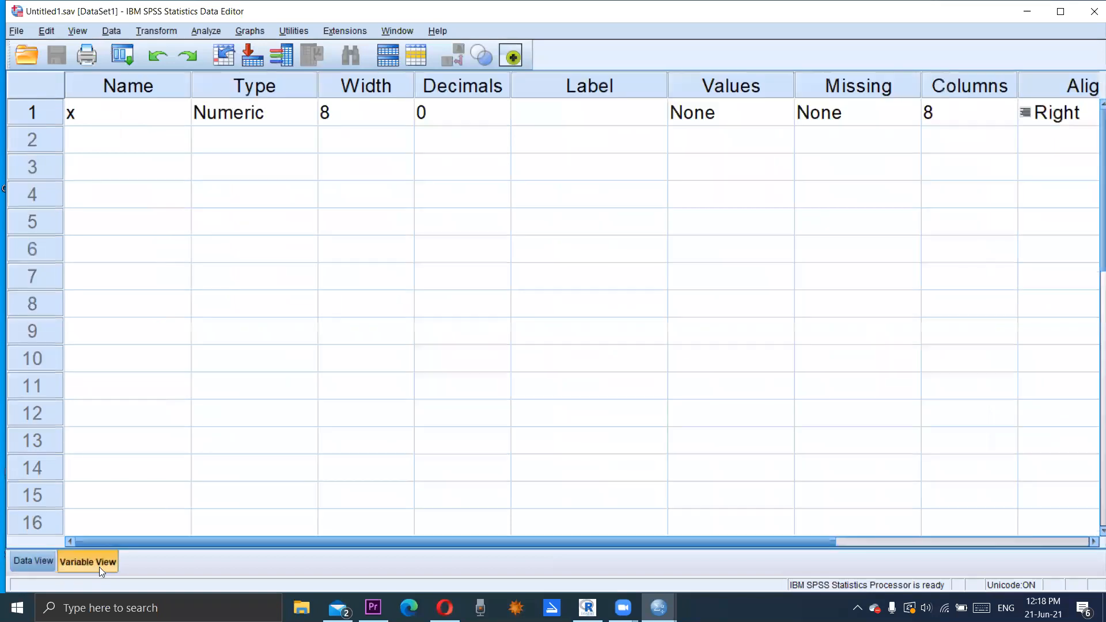
click(79, 113)
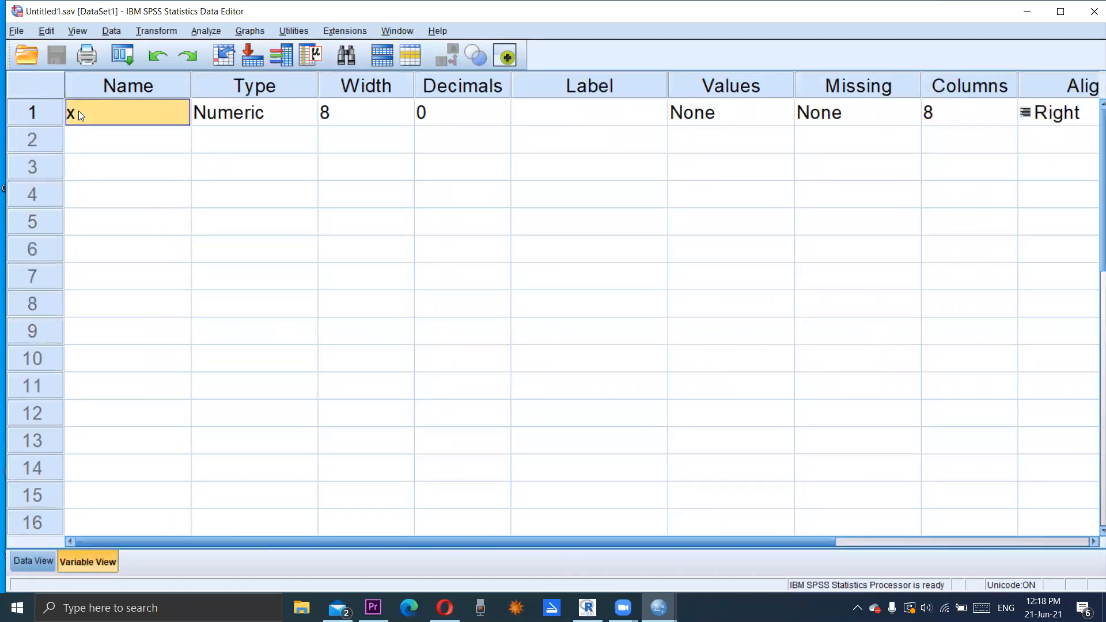
text(y)
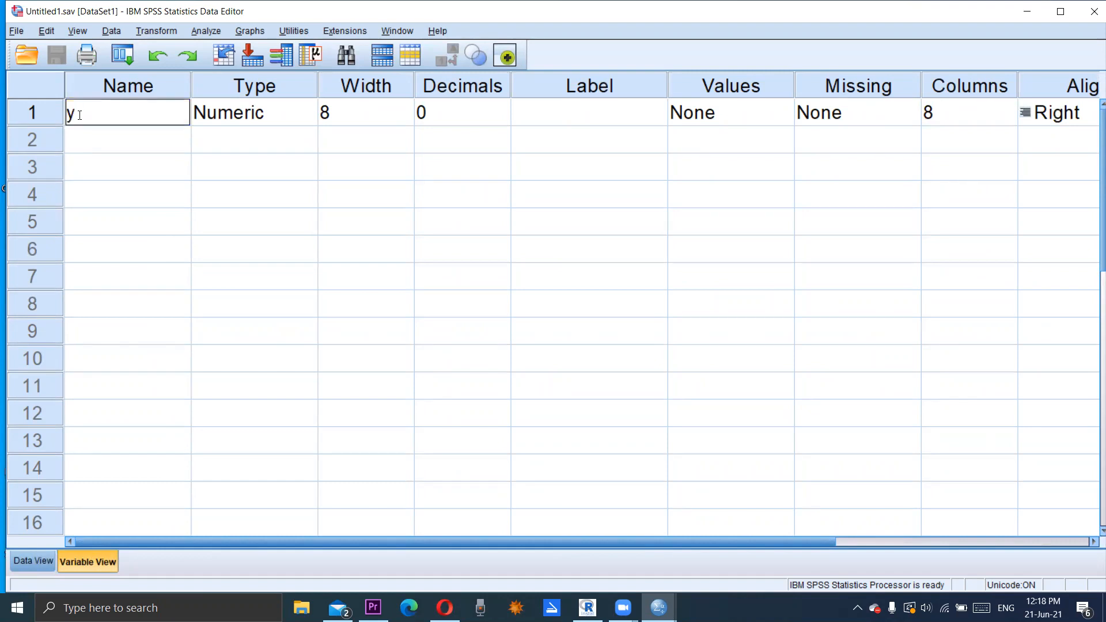
click(82, 135)
text(x1)
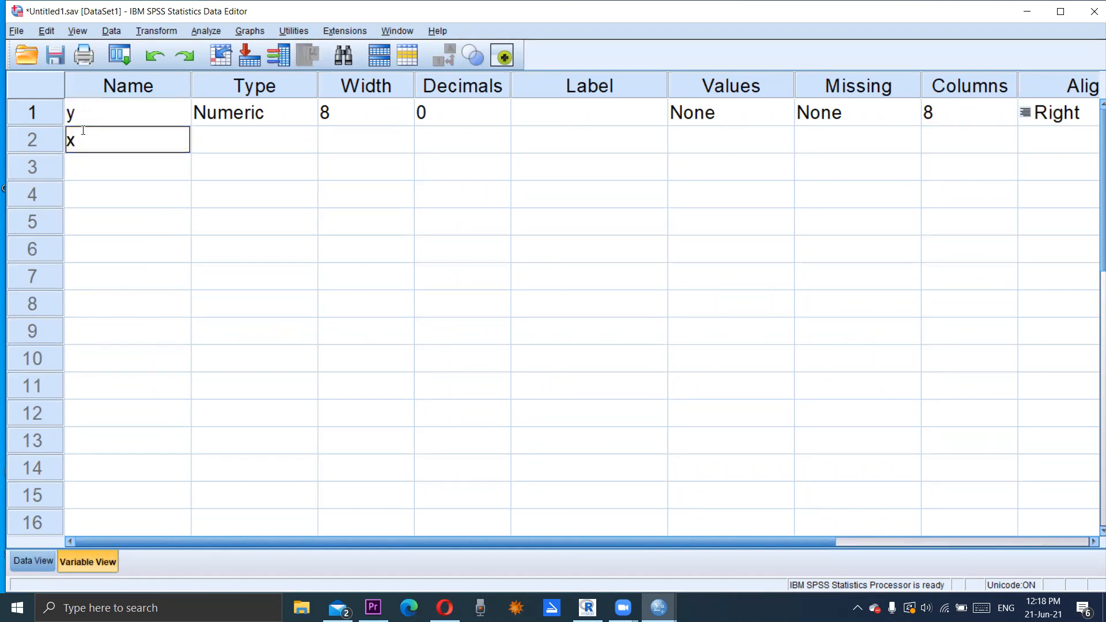
click(84, 165)
text(x2)
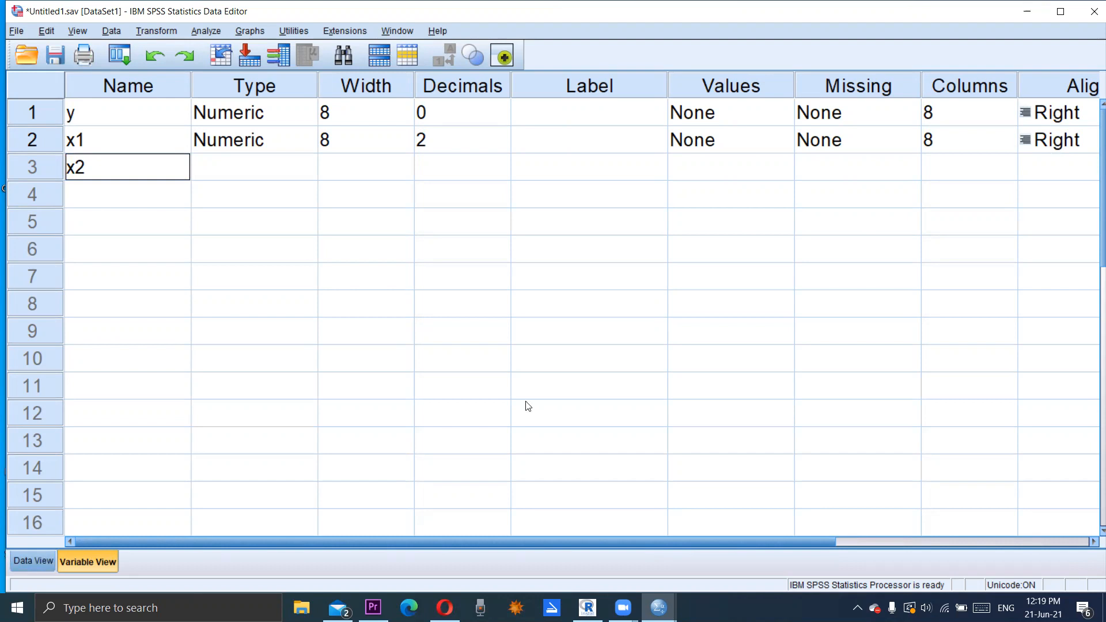
key(Return)
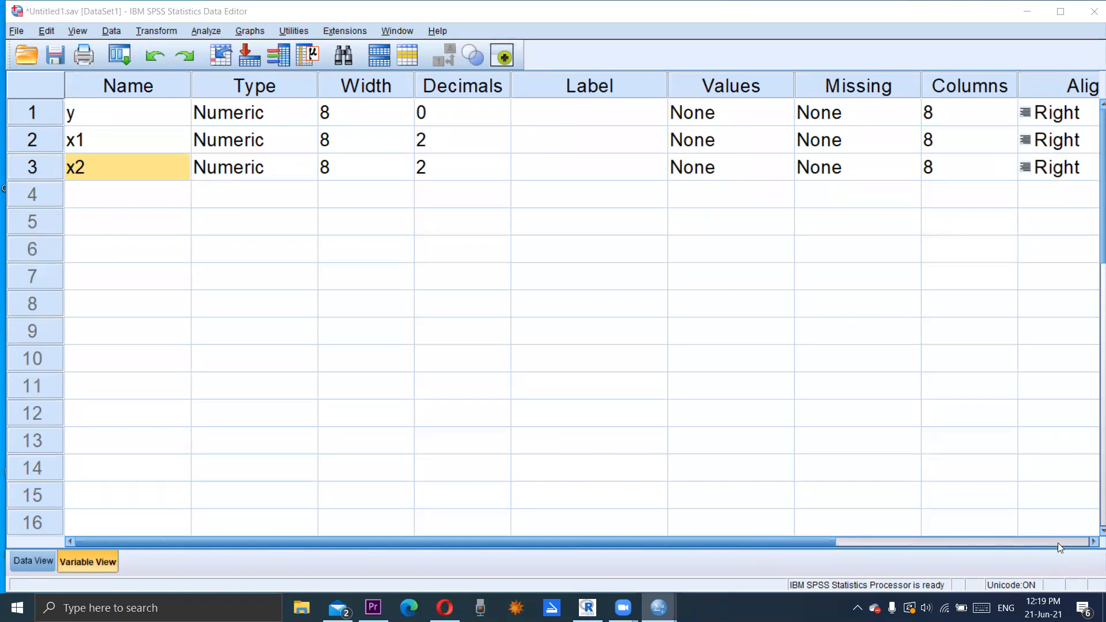
Set the measurement level of the variables x1 and x2 to Scale
click(1090, 541)
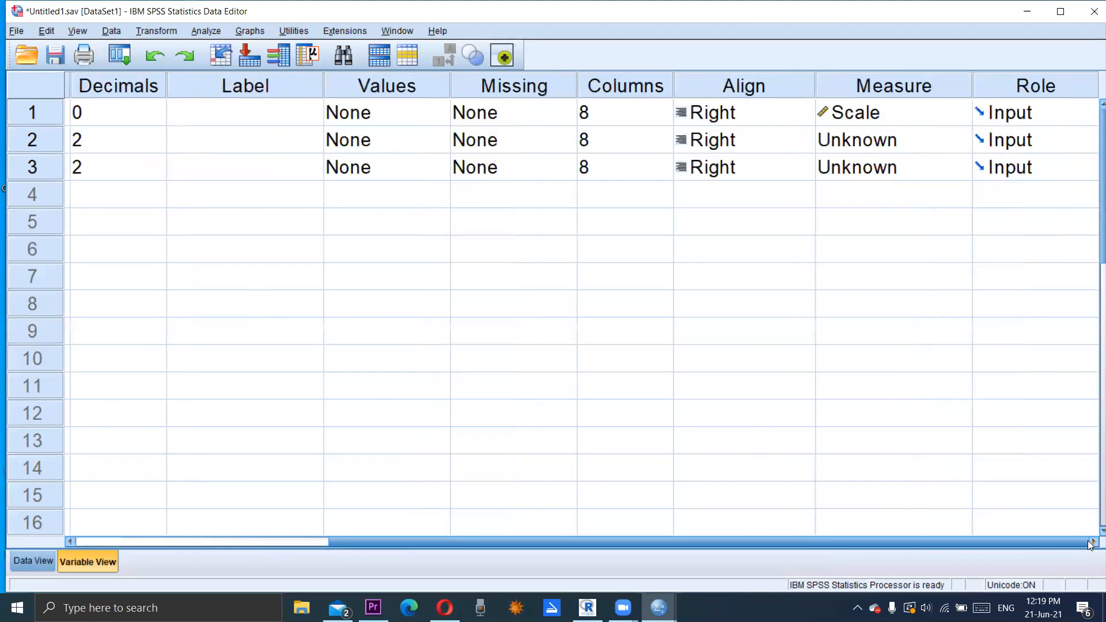
click(928, 144)
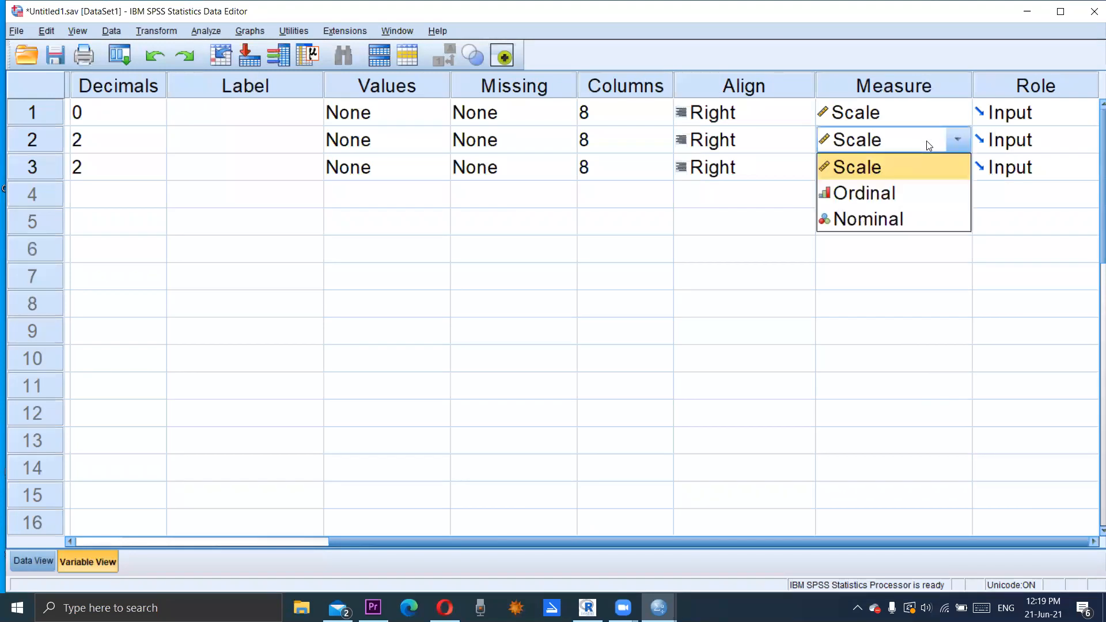
click(920, 168)
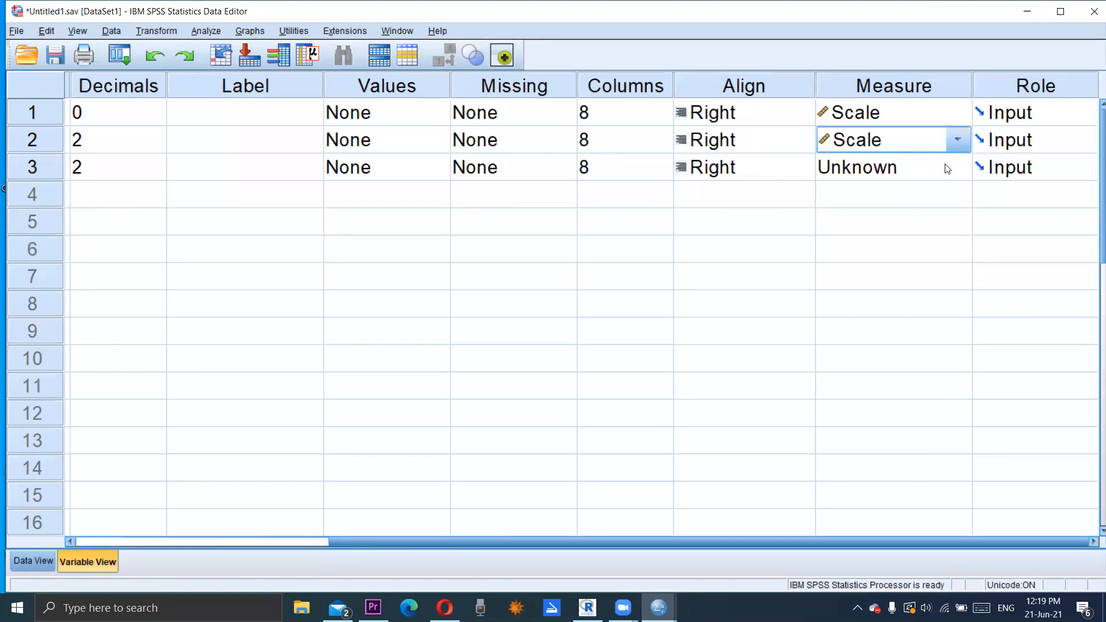
click(945, 166)
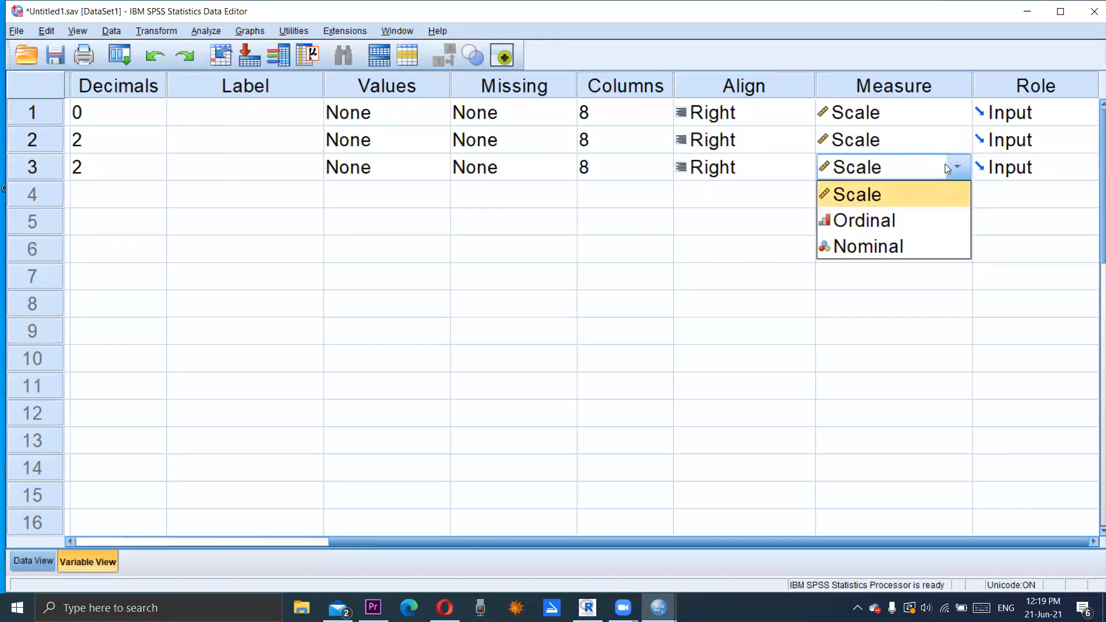
click(890, 191)
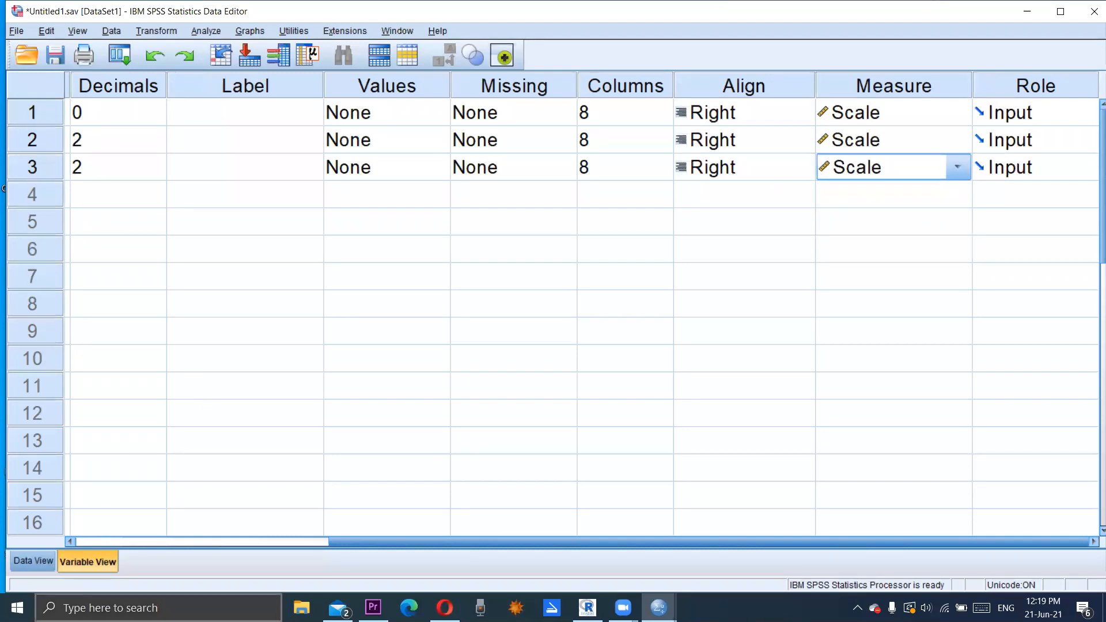
Enter the x1 values 2, 2.1, 2.7 and 2.9 for cases 1 to 4 in the data grid
click(41, 557)
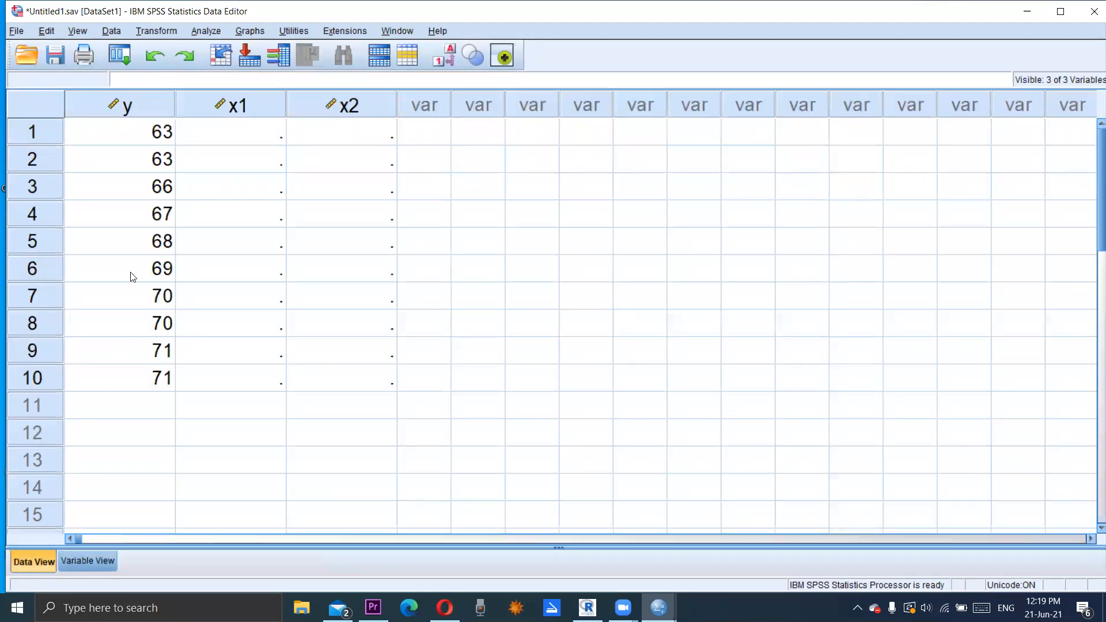
click(271, 133)
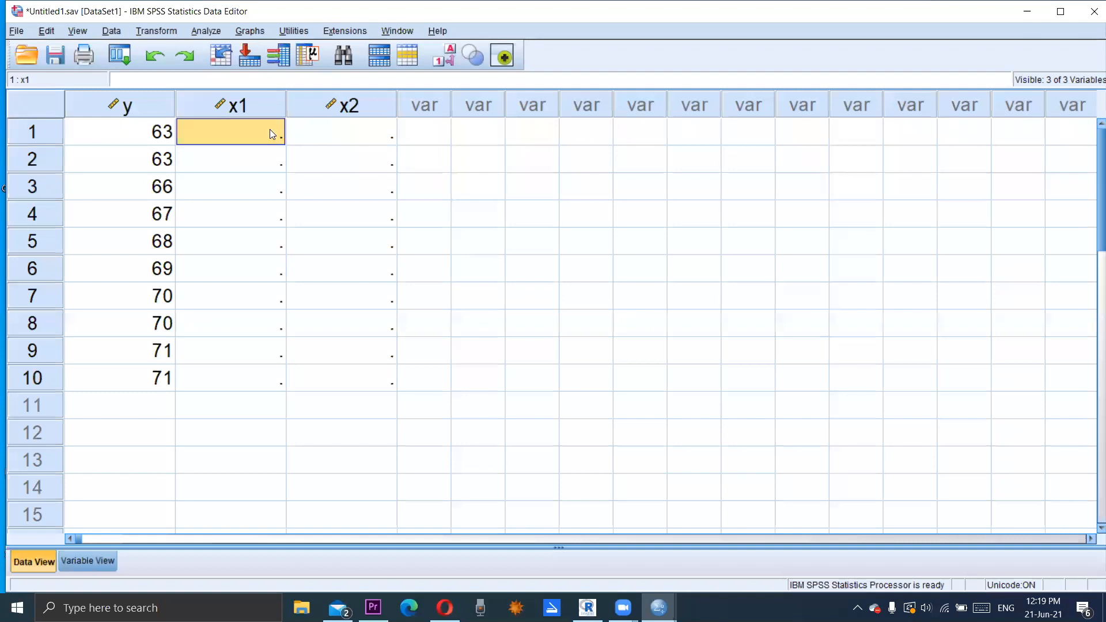
text(2)
key(Return)
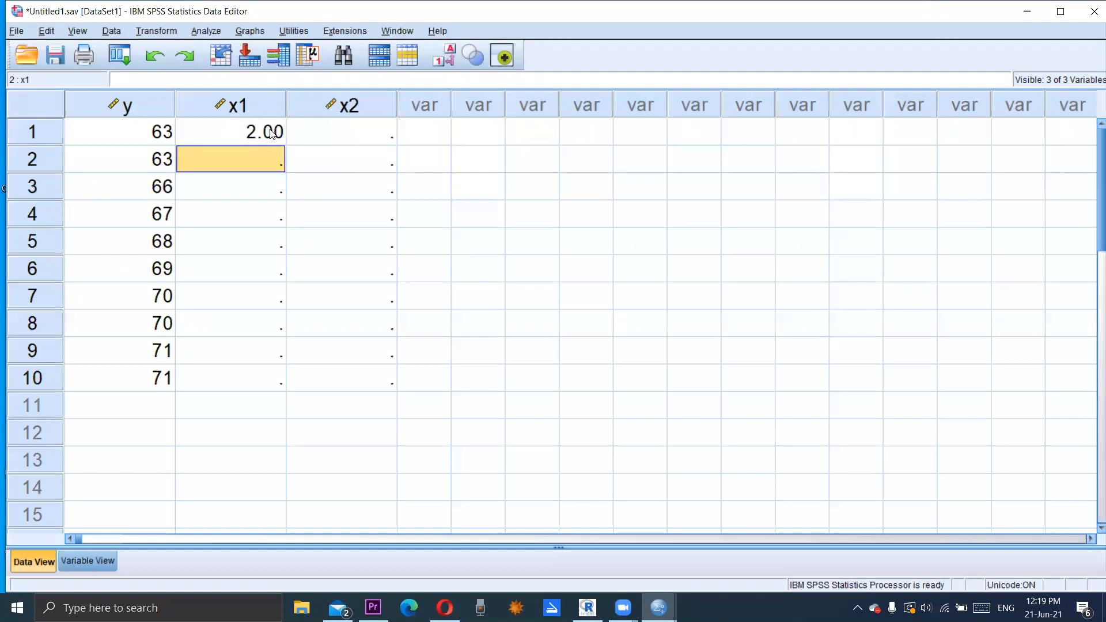
text(2.1)
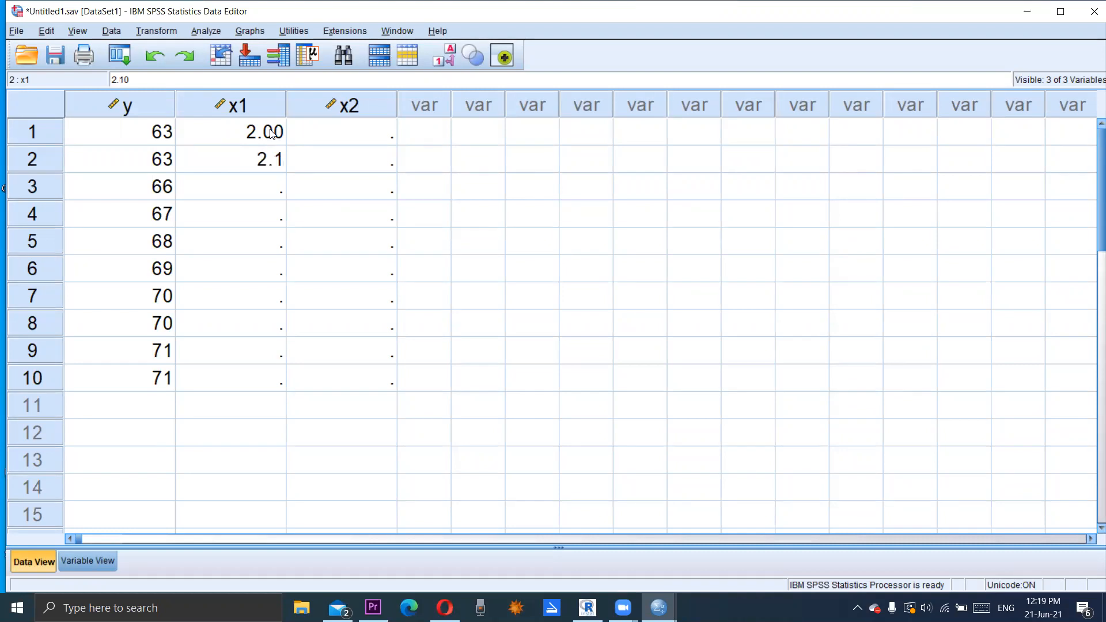
key(Return)
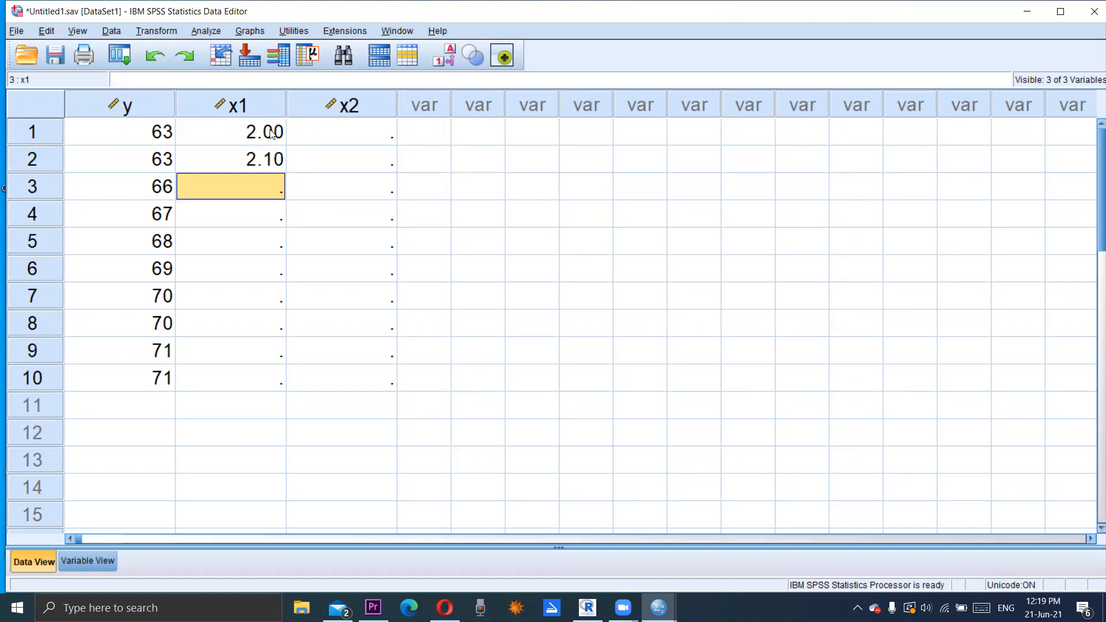
text(2.7)
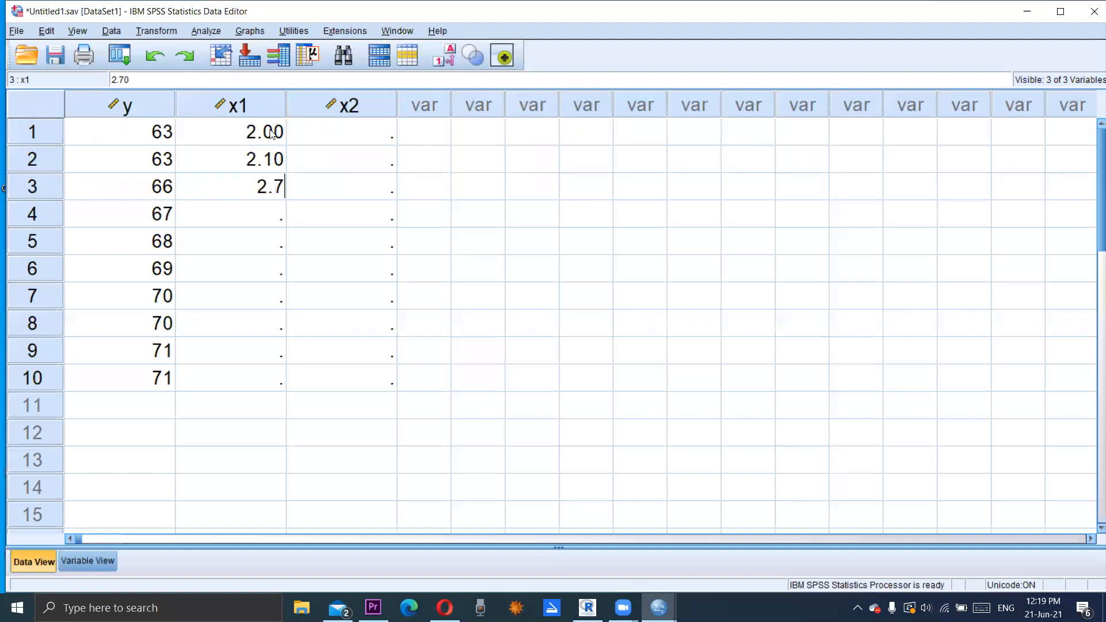
key(Return)
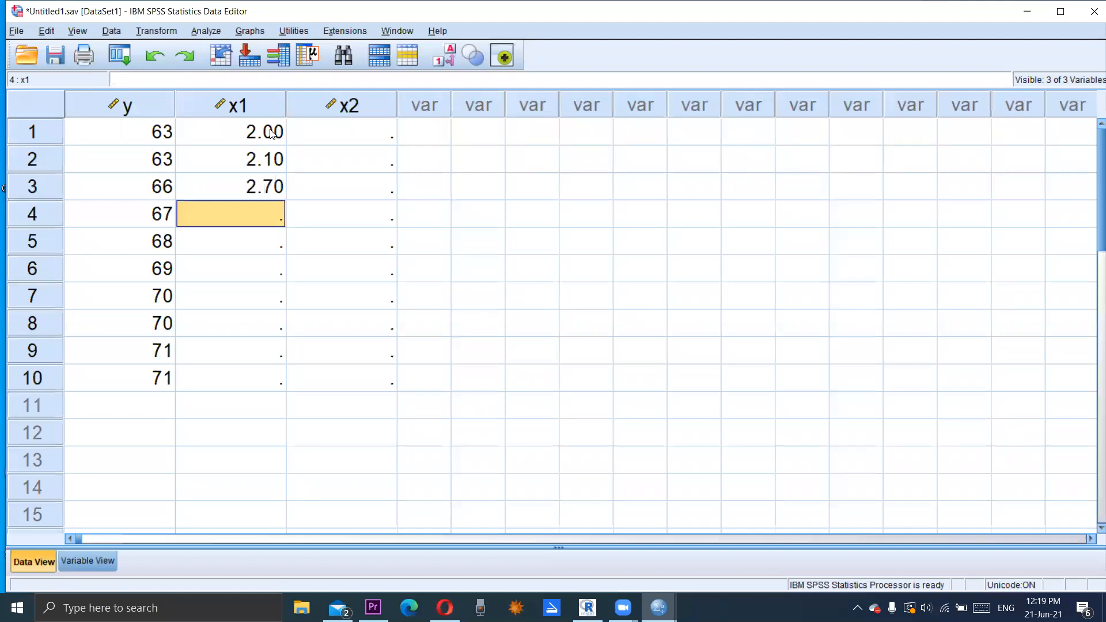
text(2.9)
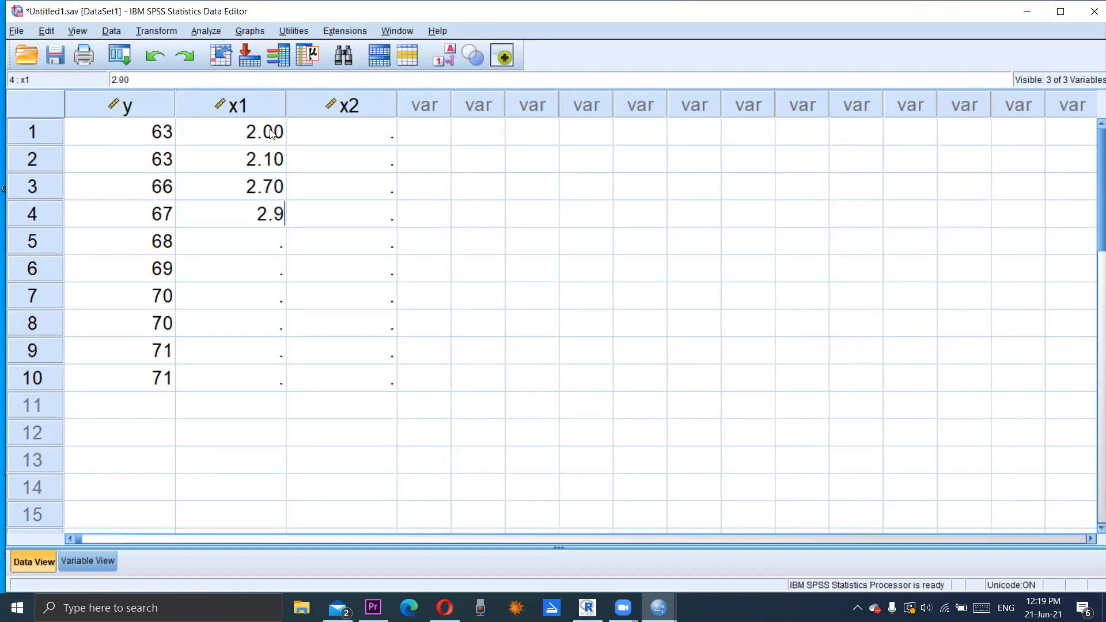
key(Return)
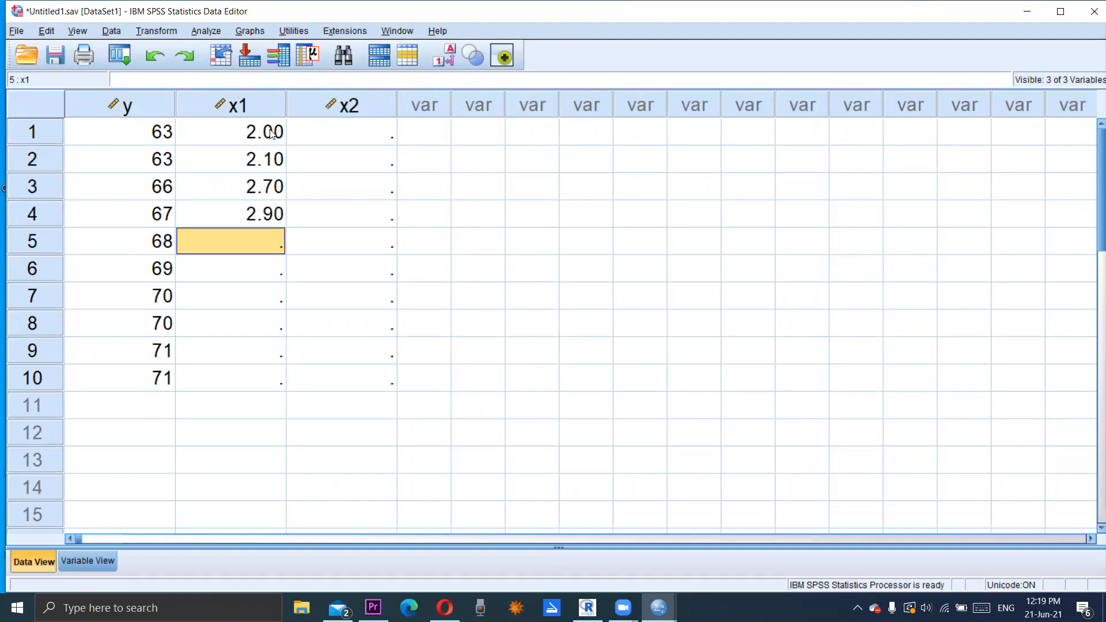
Fill in x1 for cases 5 to 10 with the values 3, 3, 3.2, 3.2, 3.6 and 3.7
text(3)
key(Return)
text(3)
key(Return)
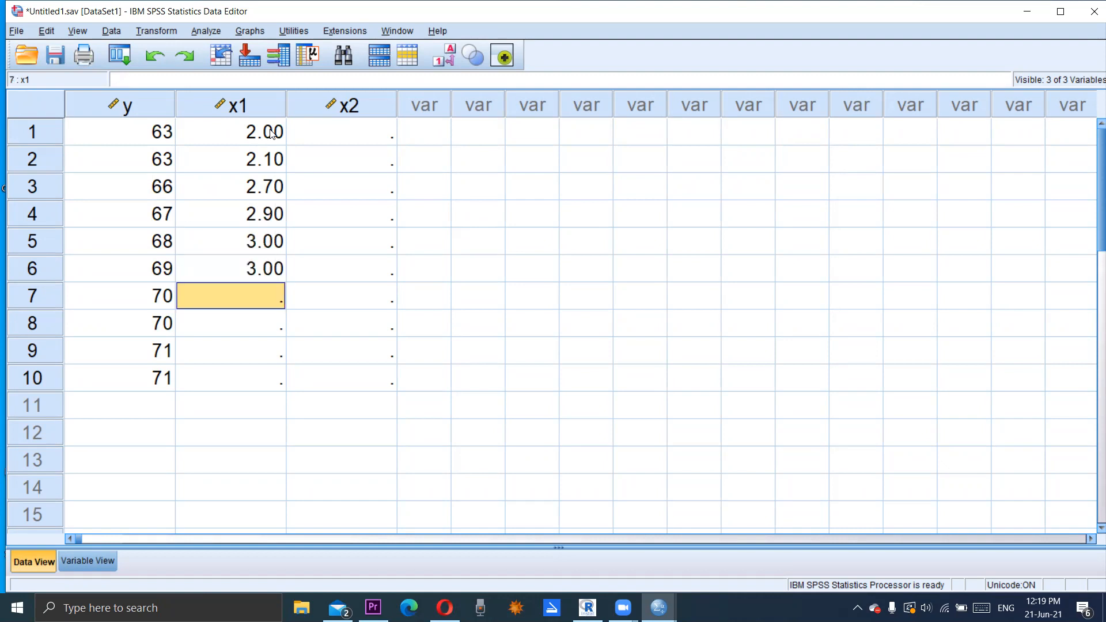
text(3.2)
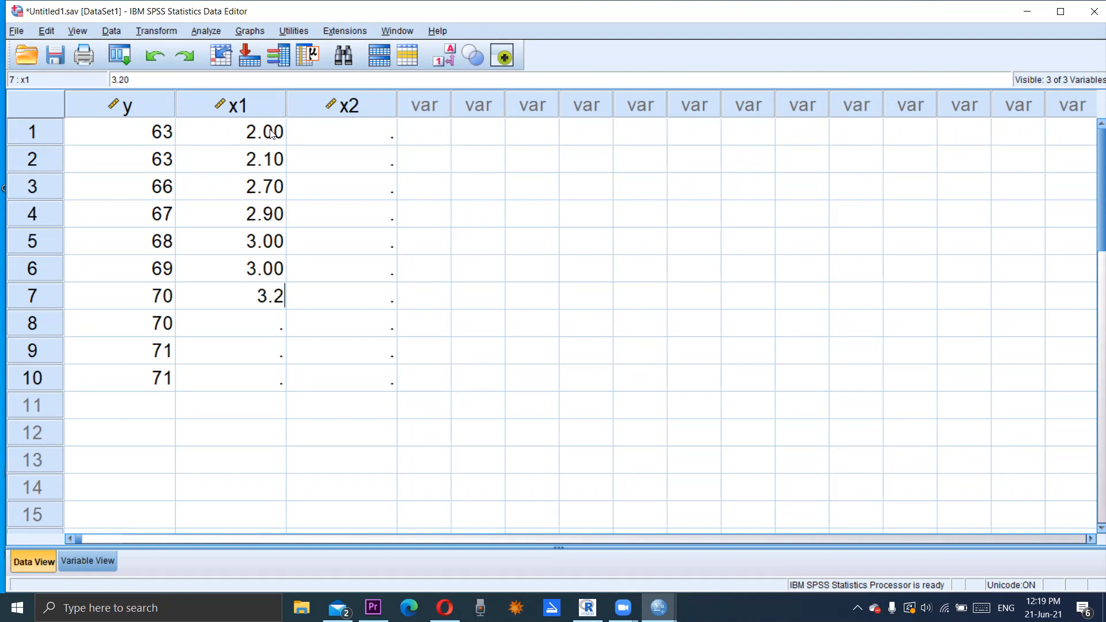
key(Return)
text(3.2)
key(Return)
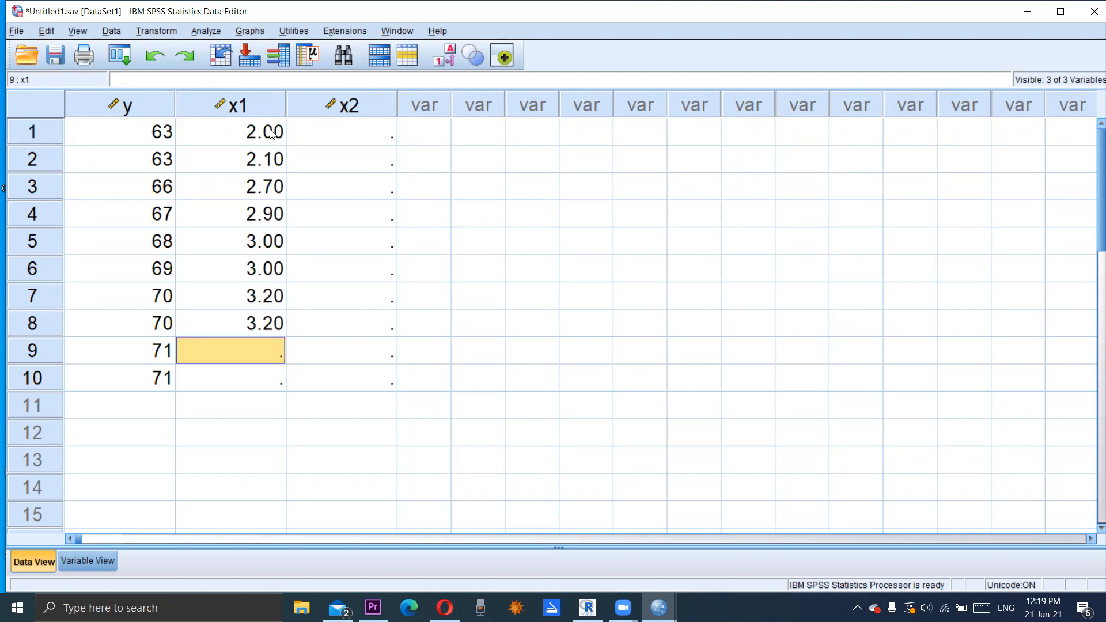
text(3.)
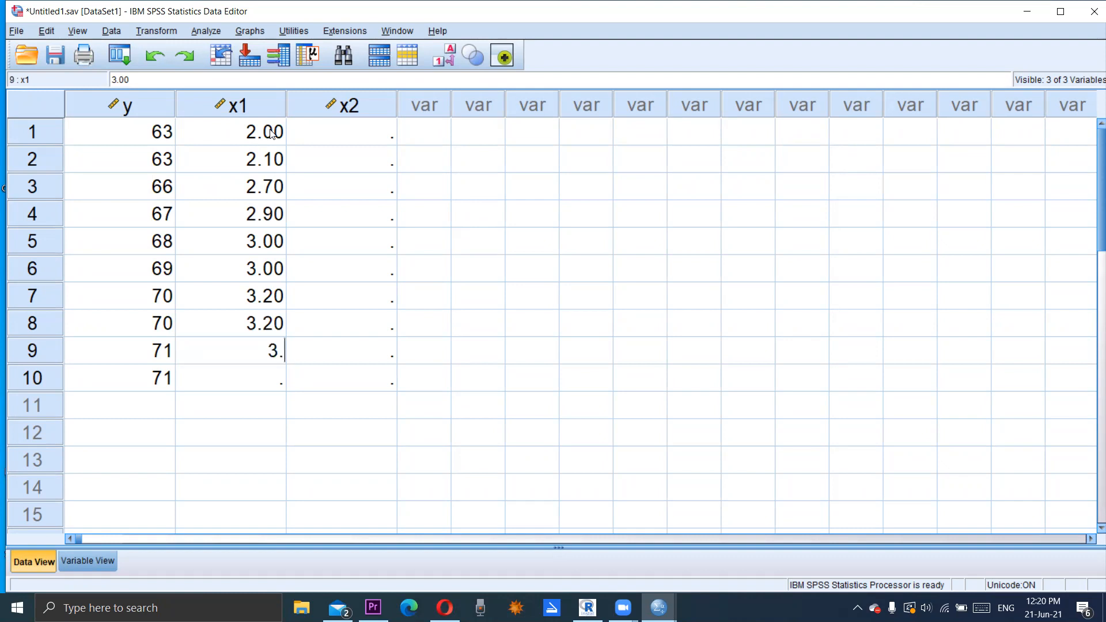
text(6)
key(Return)
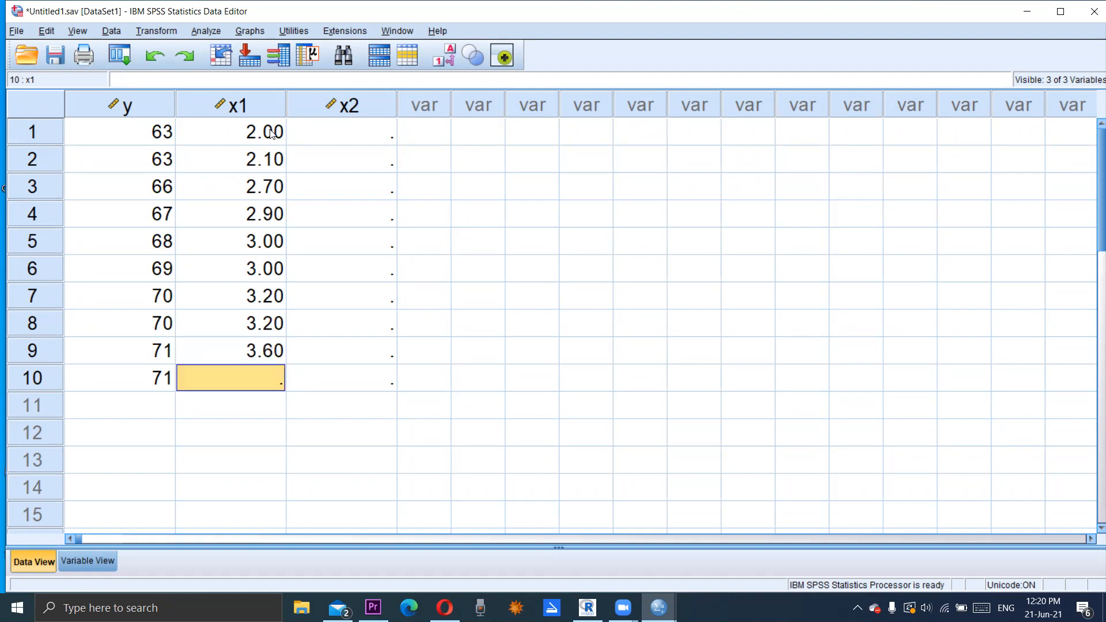
text(3)
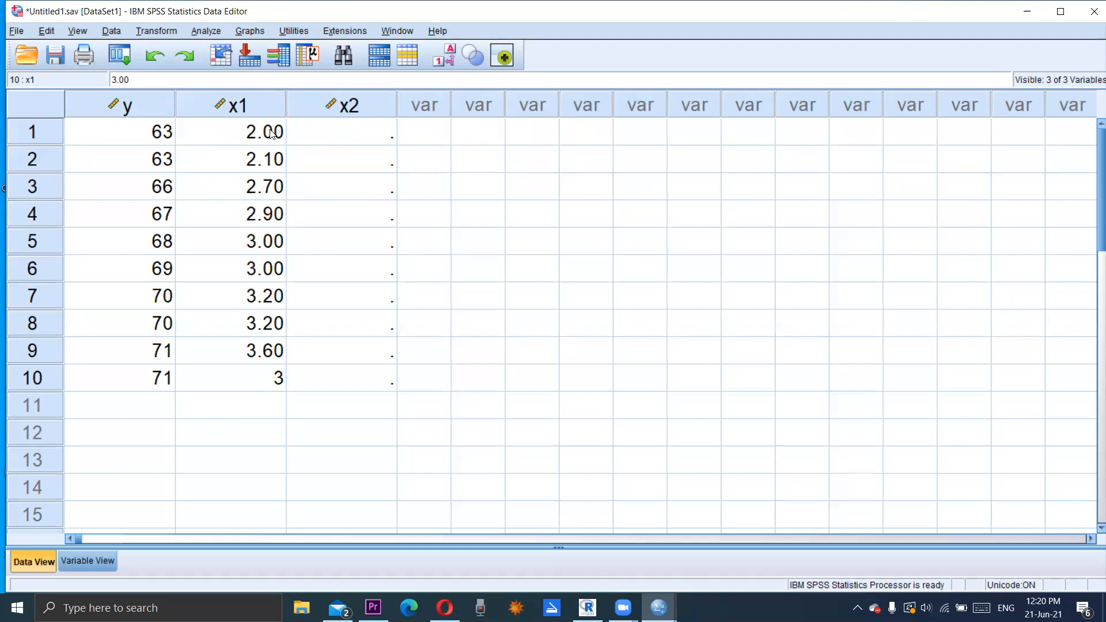
text(.7)
click(351, 138)
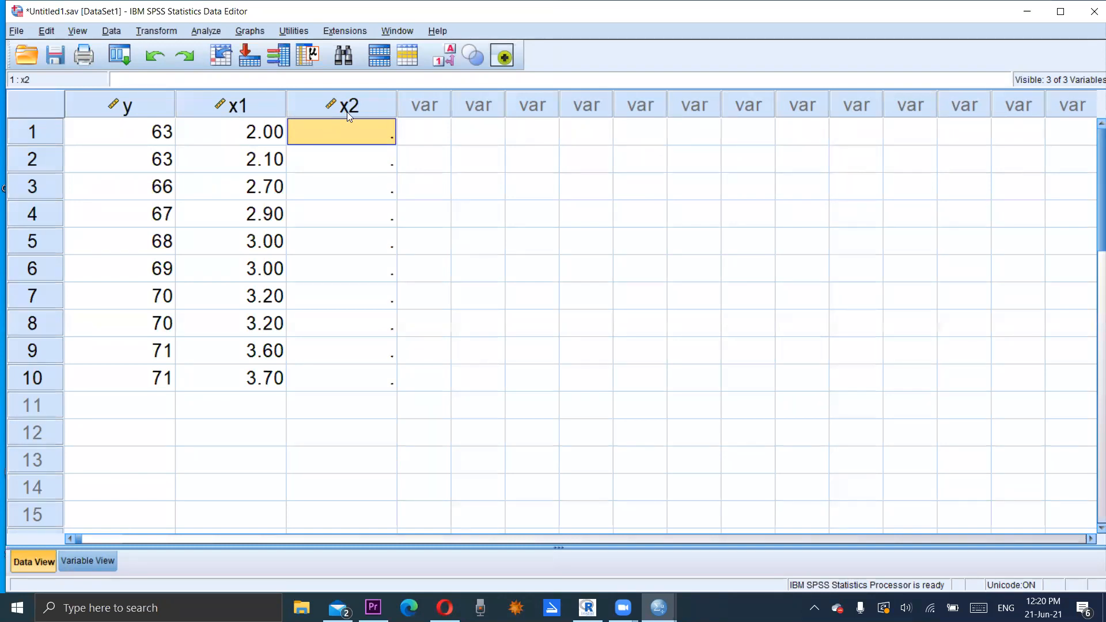
Label the variable y as "yield" and the variable x1 as "temp" in the variable definitions
click(97, 555)
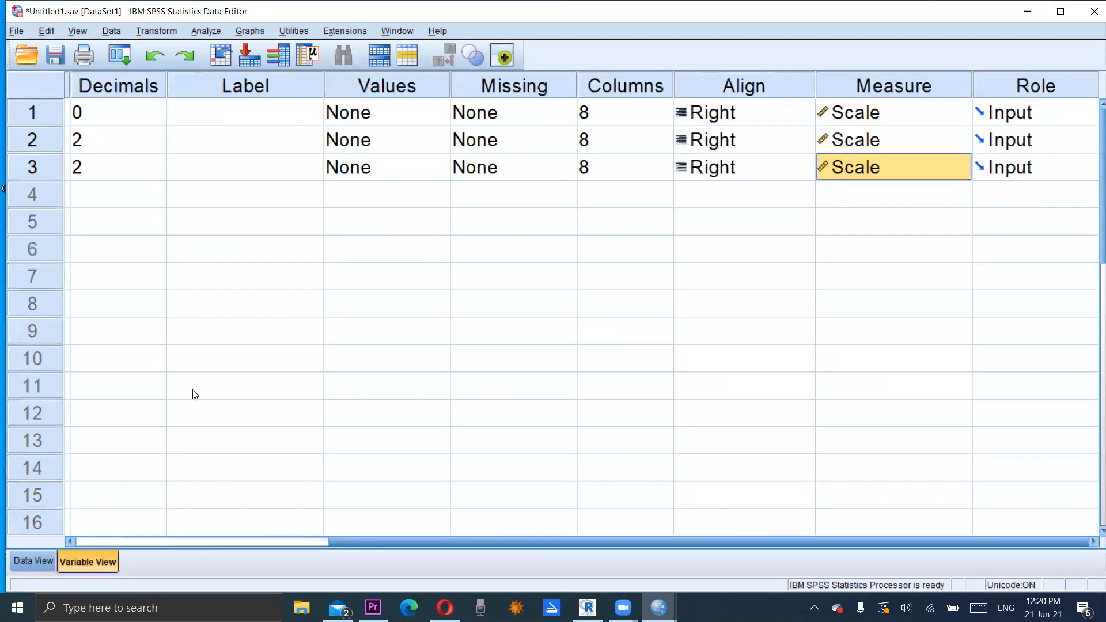
click(235, 120)
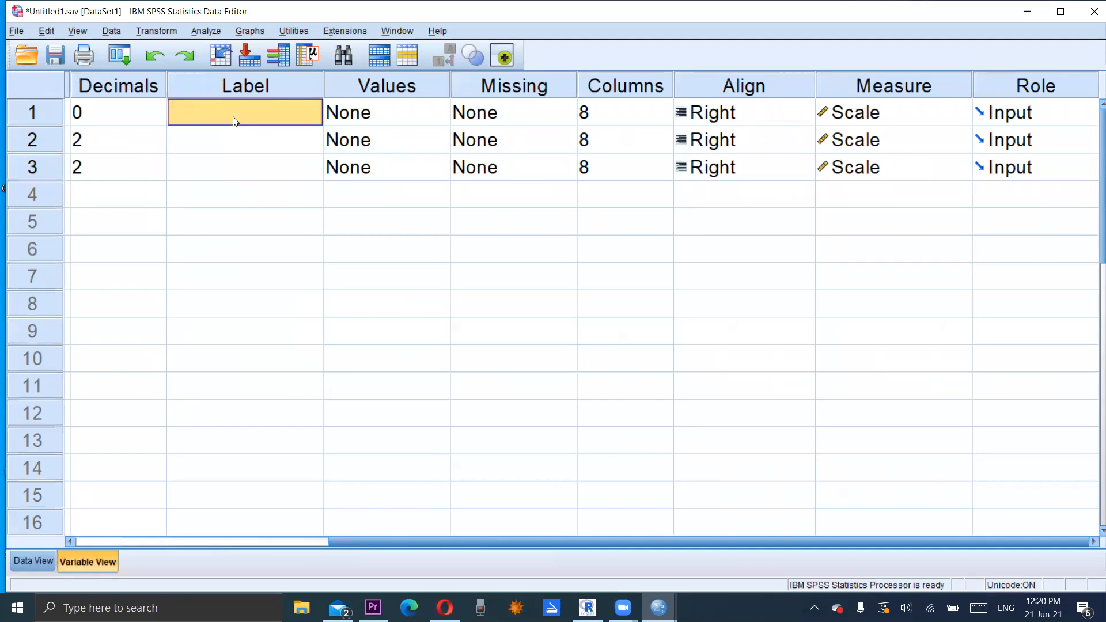
text(o)
key(BackSpace)
text(y)
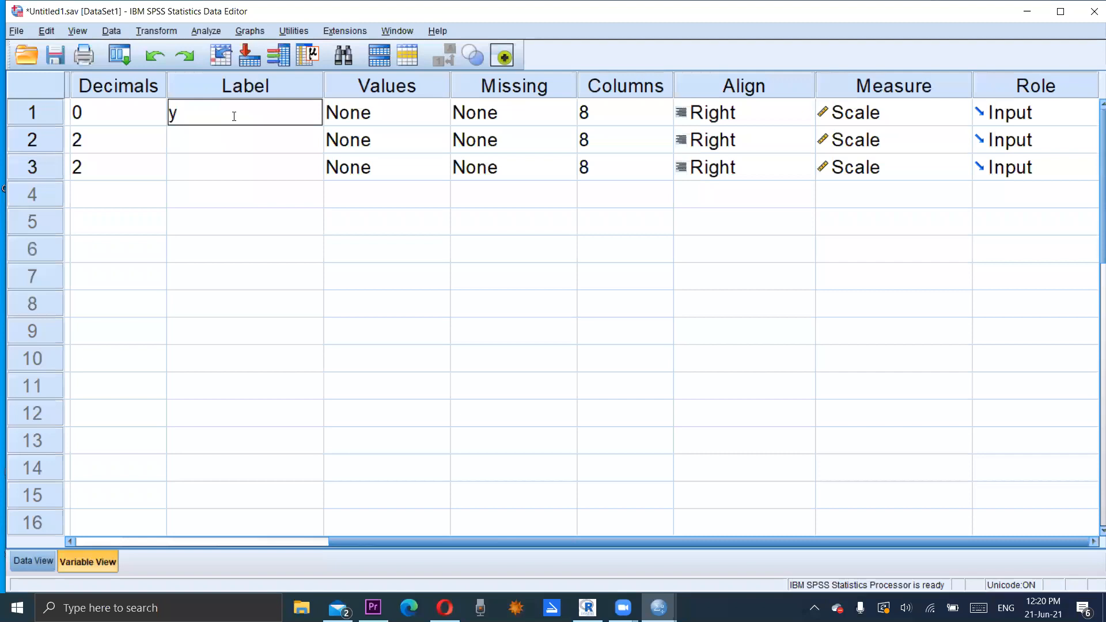
text(ield)
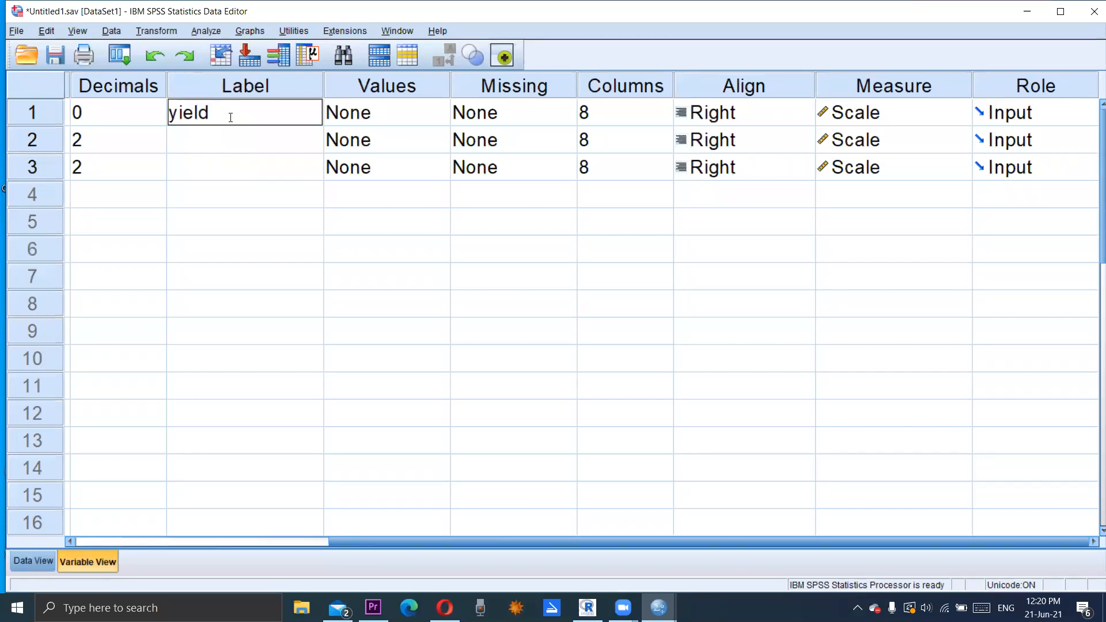
click(209, 143)
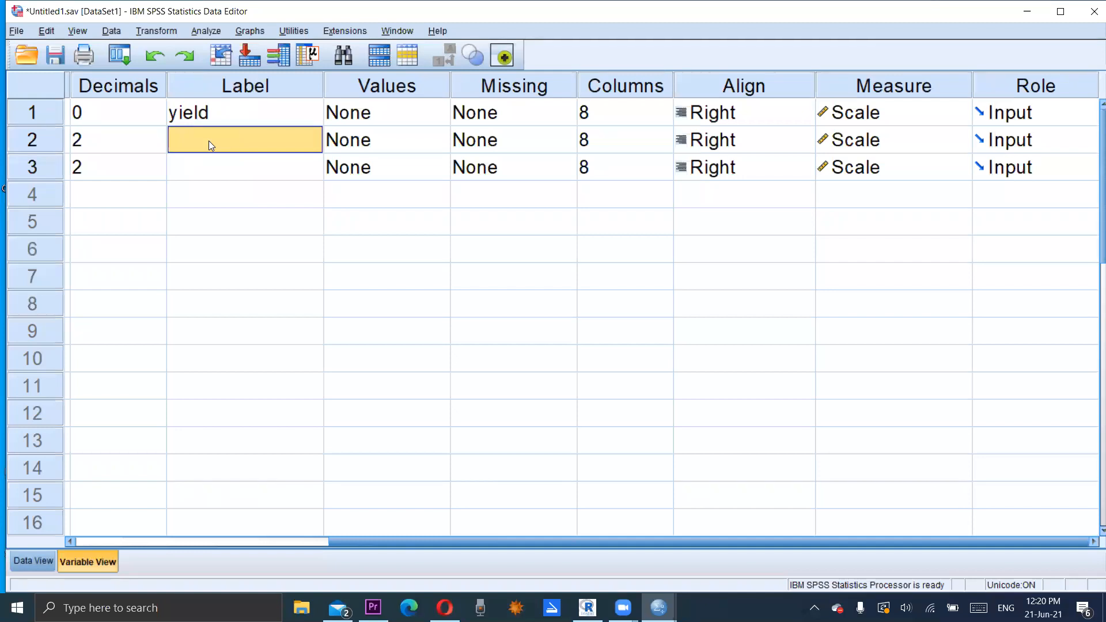
text(temp)
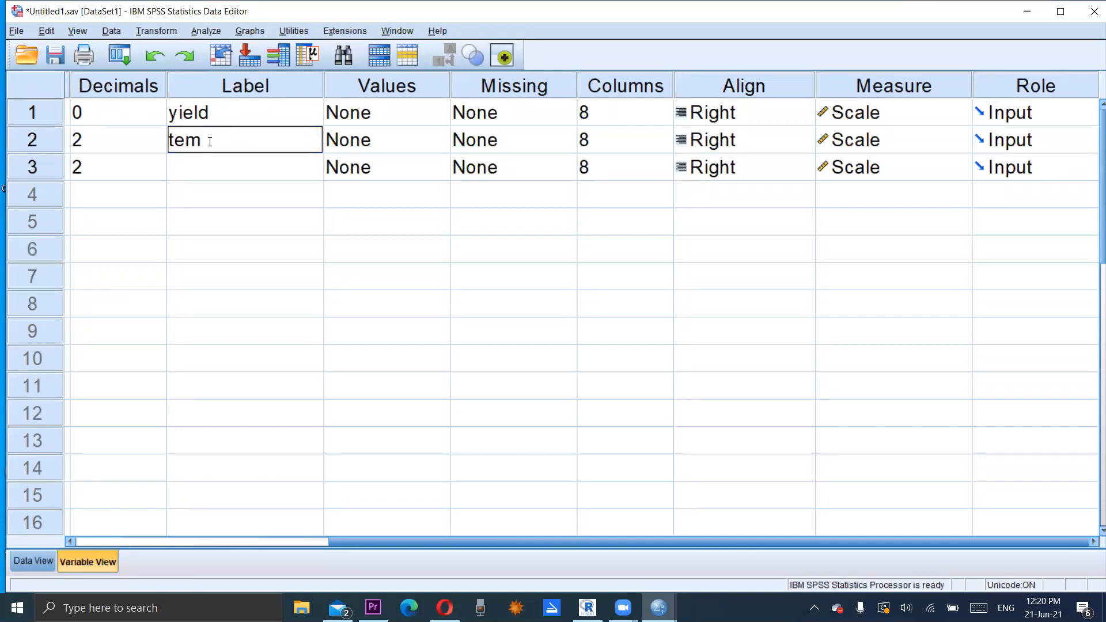
Label the variable x2 as "size of seed"
click(211, 173)
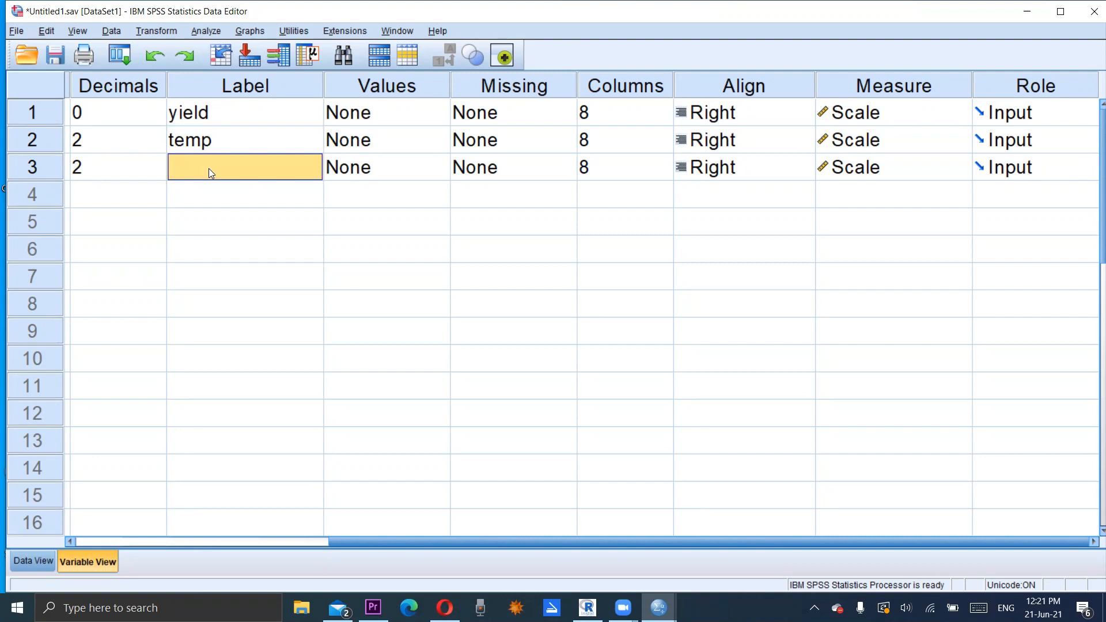
text(qty)
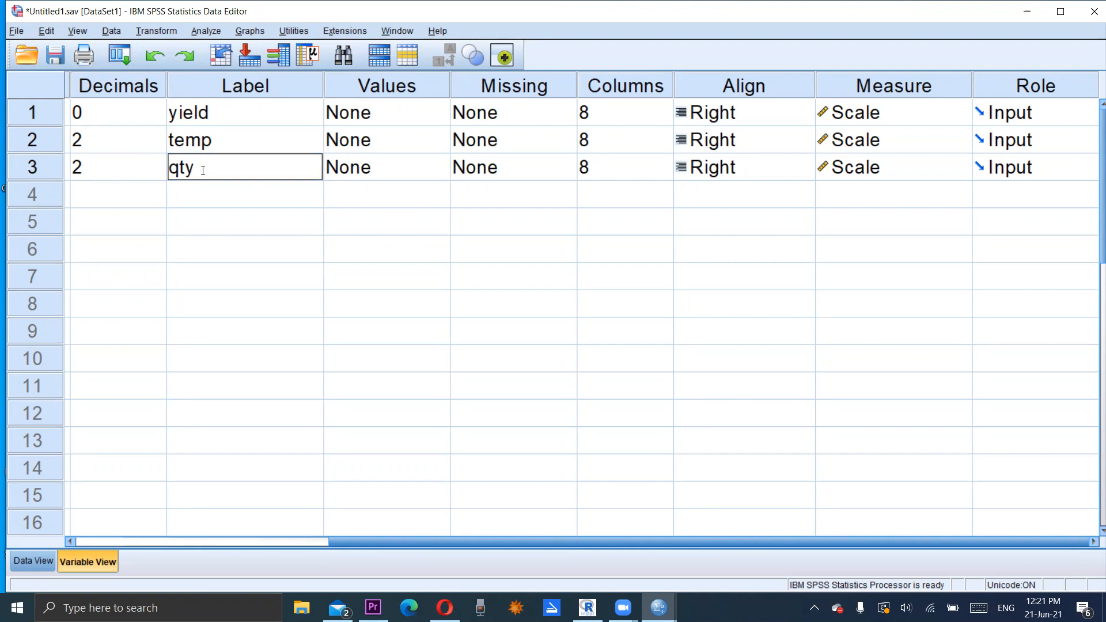
key(BackSpace)
key(BackSpace)
key(BackSpace)
text(size of seed)
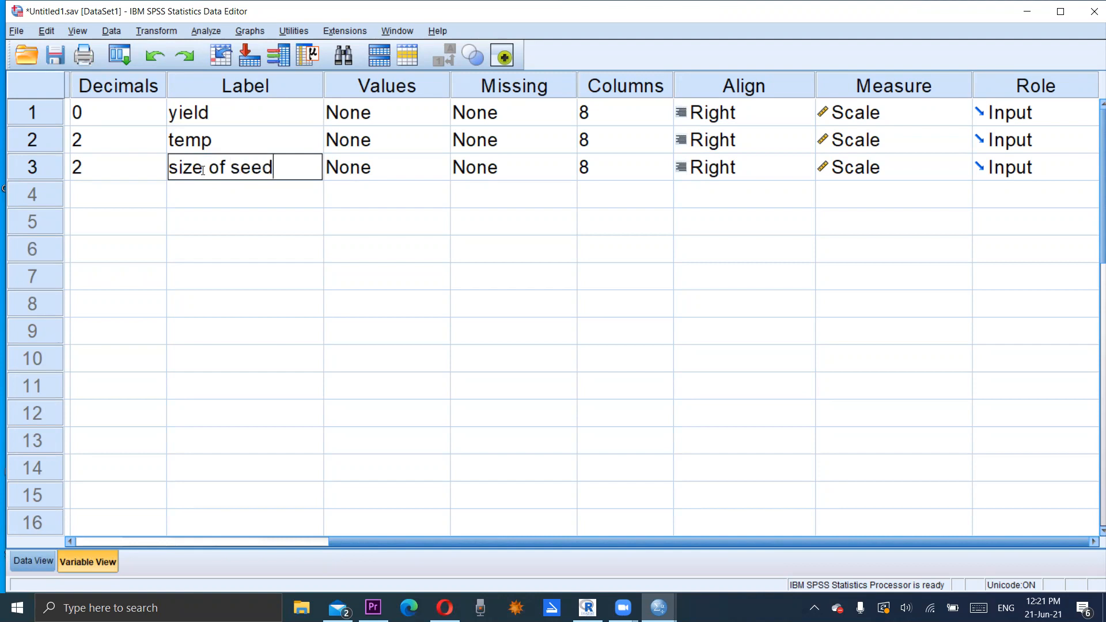
Return to the data grid and enter the x2 values 5, 5.1 and 5.3 for cases 1 to 3
click(38, 562)
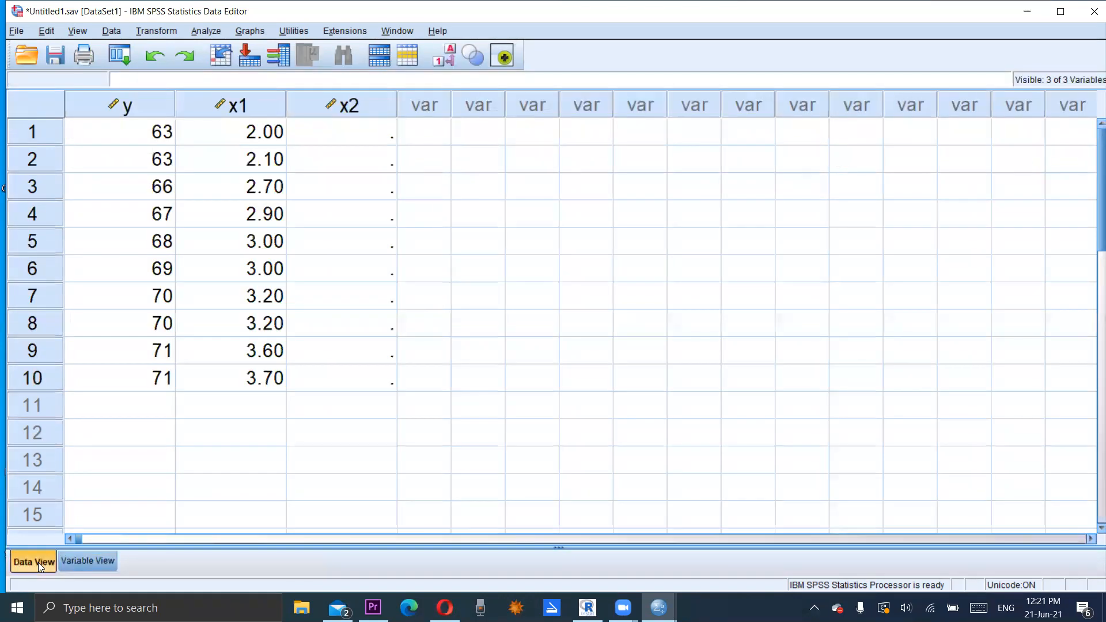
click(362, 129)
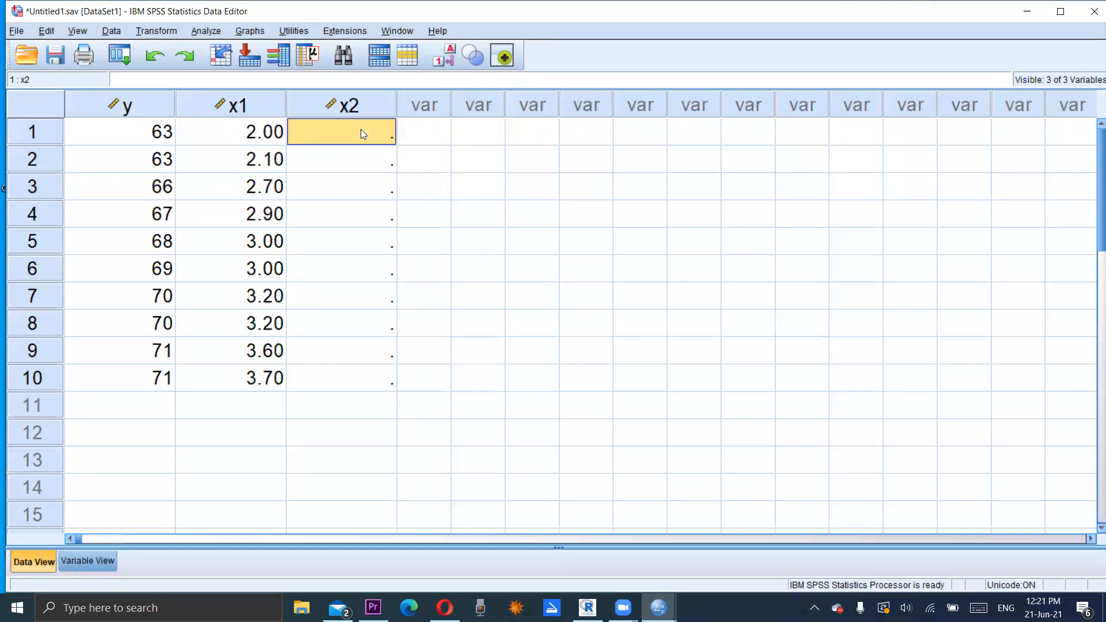
key(alt+Tab)
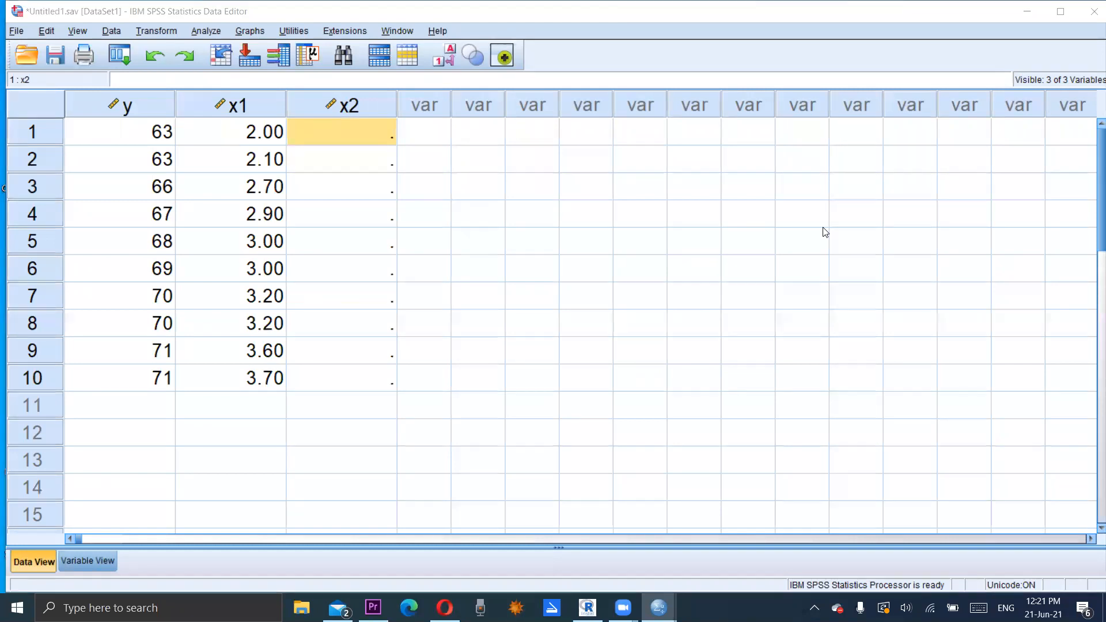
click(349, 131)
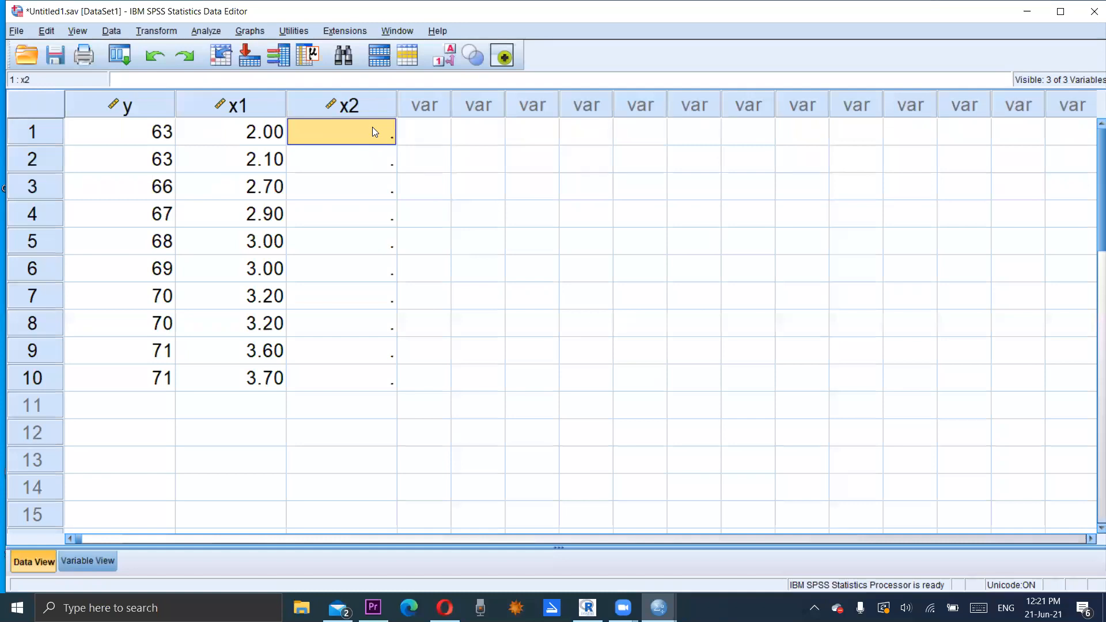
text(5)
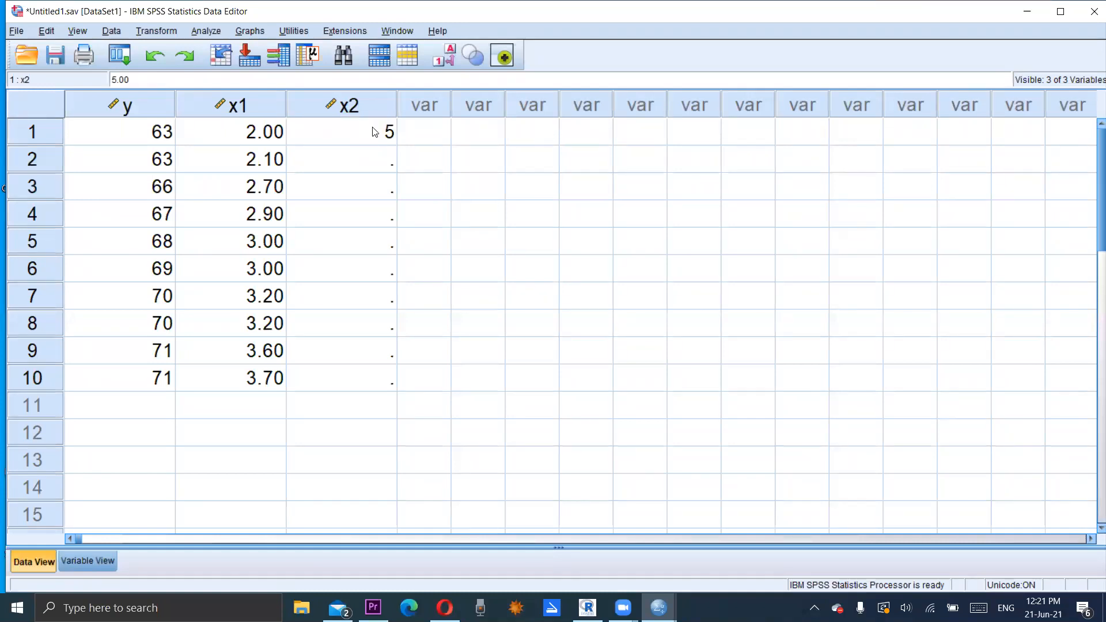
key(Return)
text(5.1)
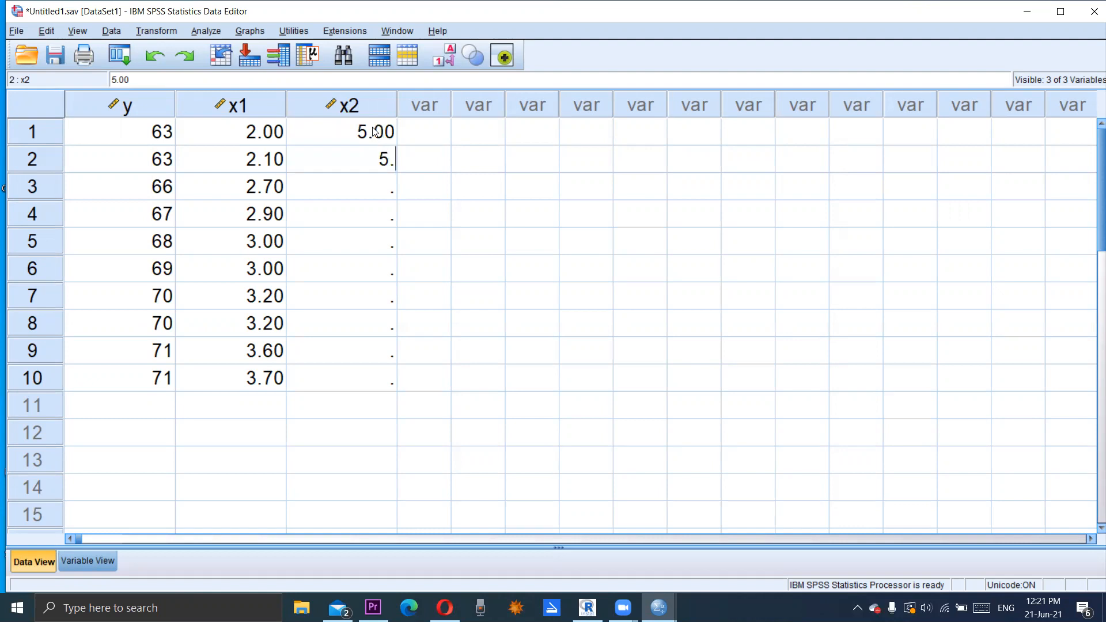
key(Return)
text(5.3)
key(Return)
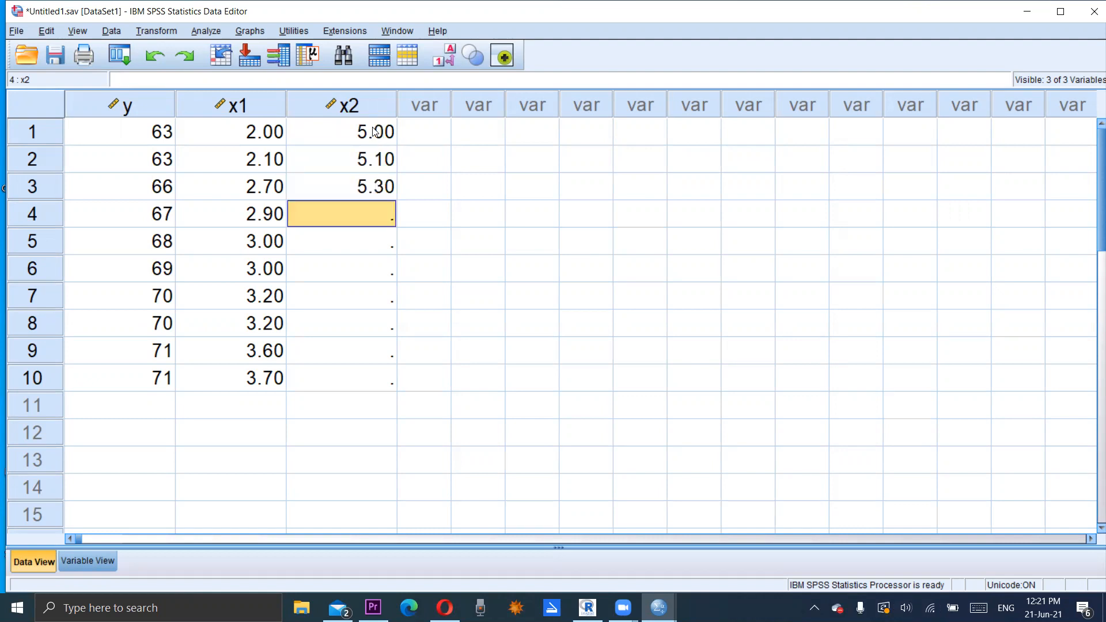
Fill in x2 for cases 4 to 10 with the values 5.3, 5.4, 5.5, 5.5, 6, 6.1 and 6.1
text(5.3)
key(Return)
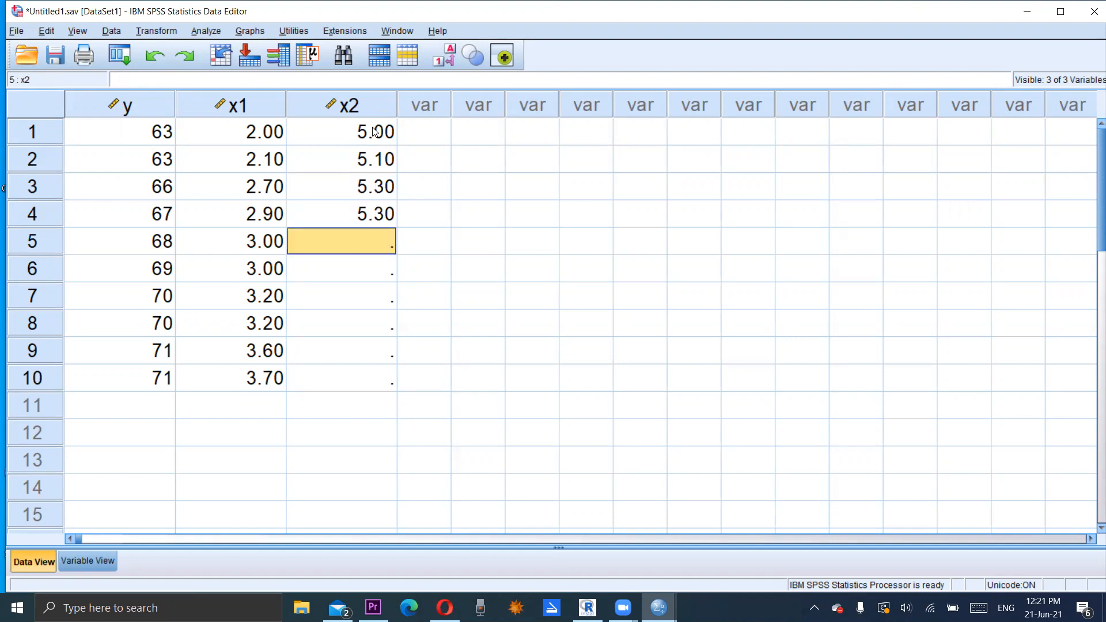
text(5.4)
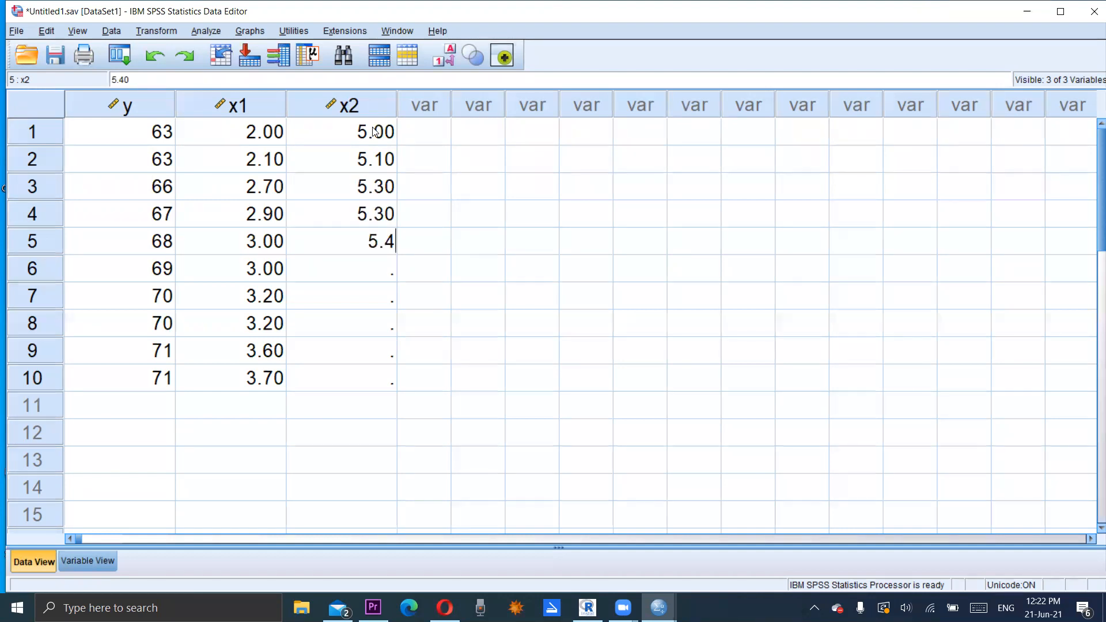
key(Return)
text(5.5)
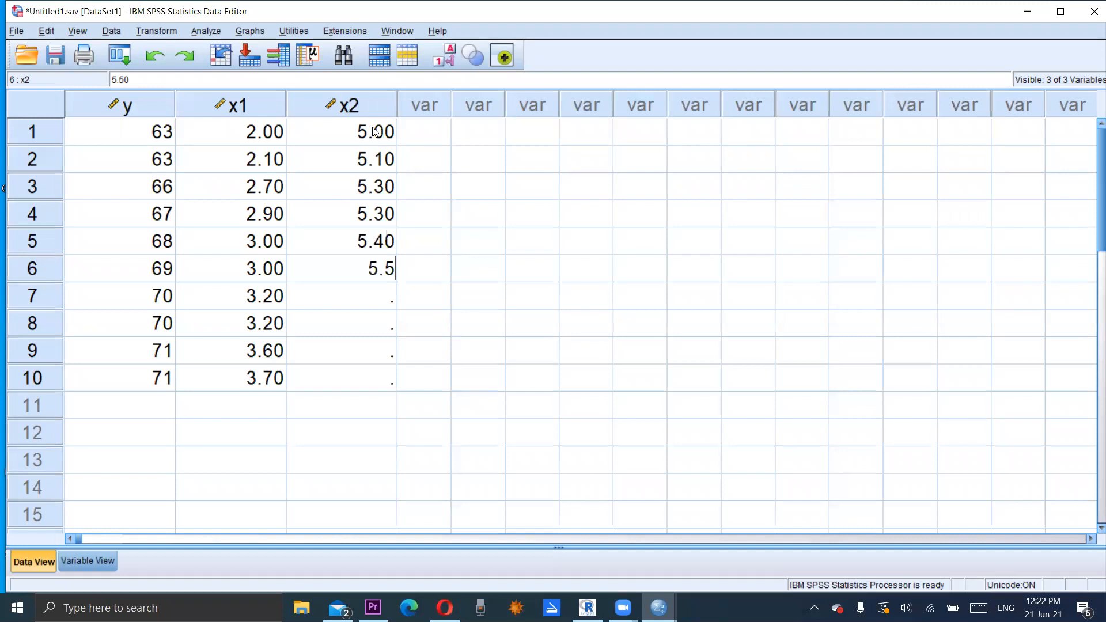
key(Return)
text(5.5)
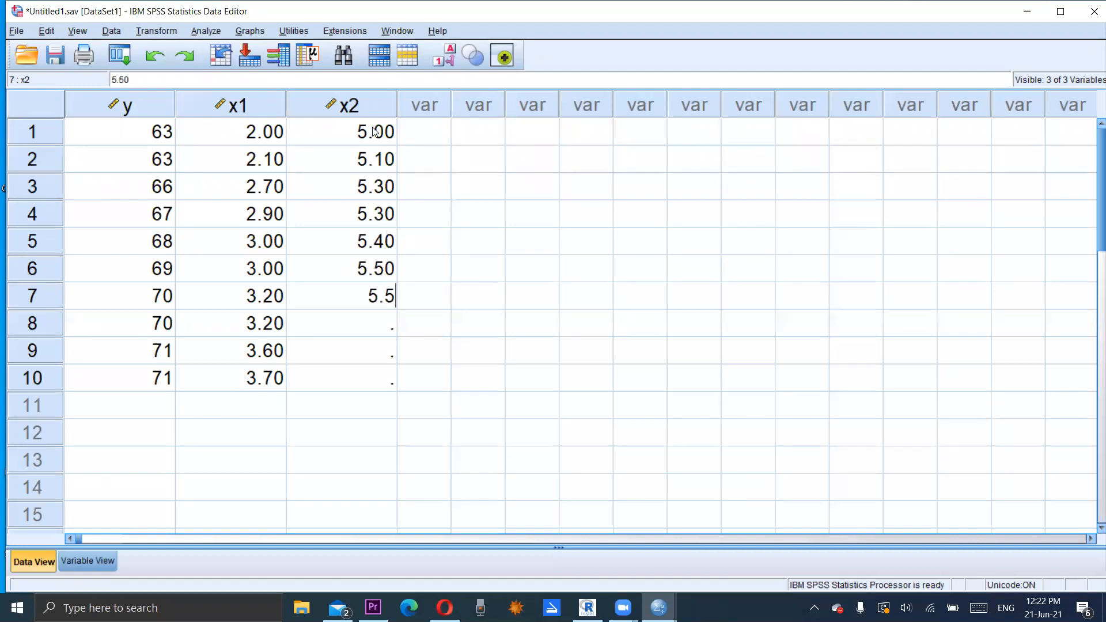
key(Return)
text(6)
key(Return)
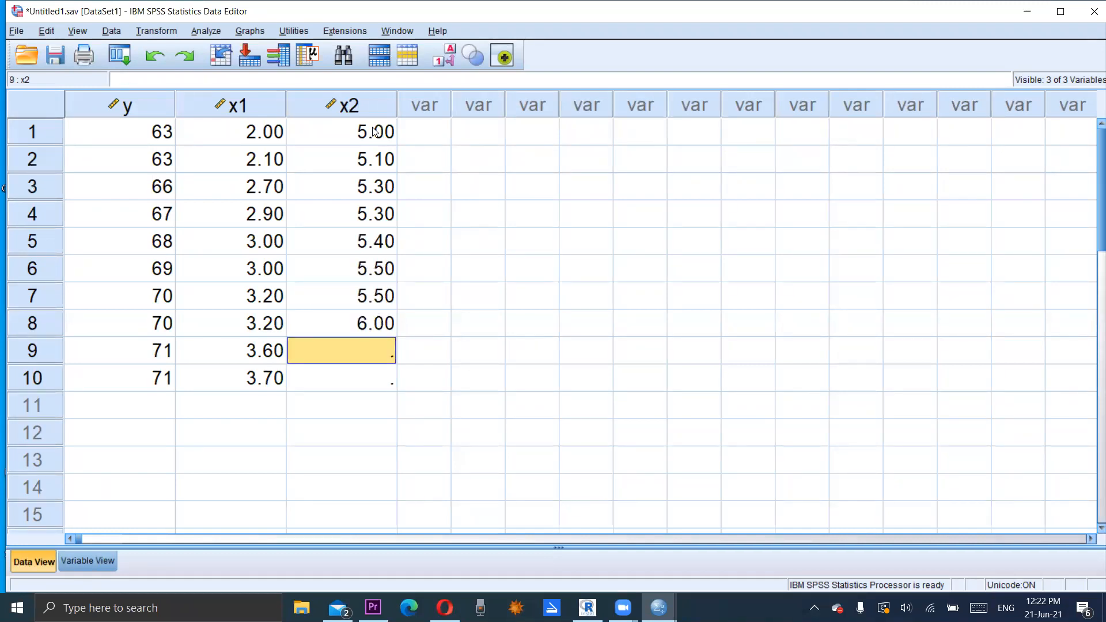
text(6.)
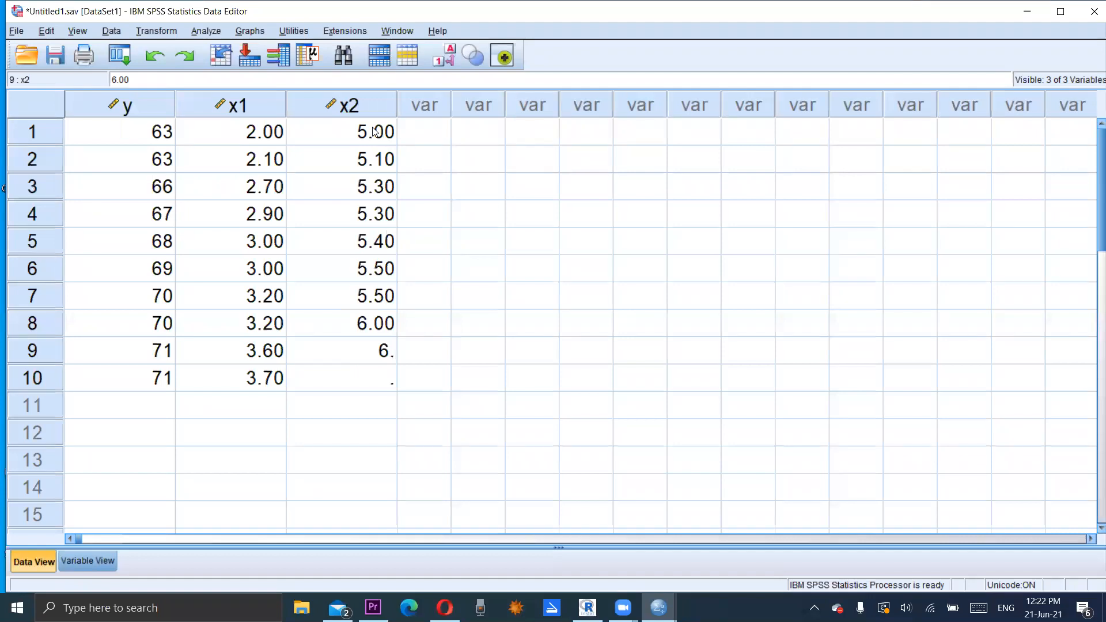
text(1)
key(Return)
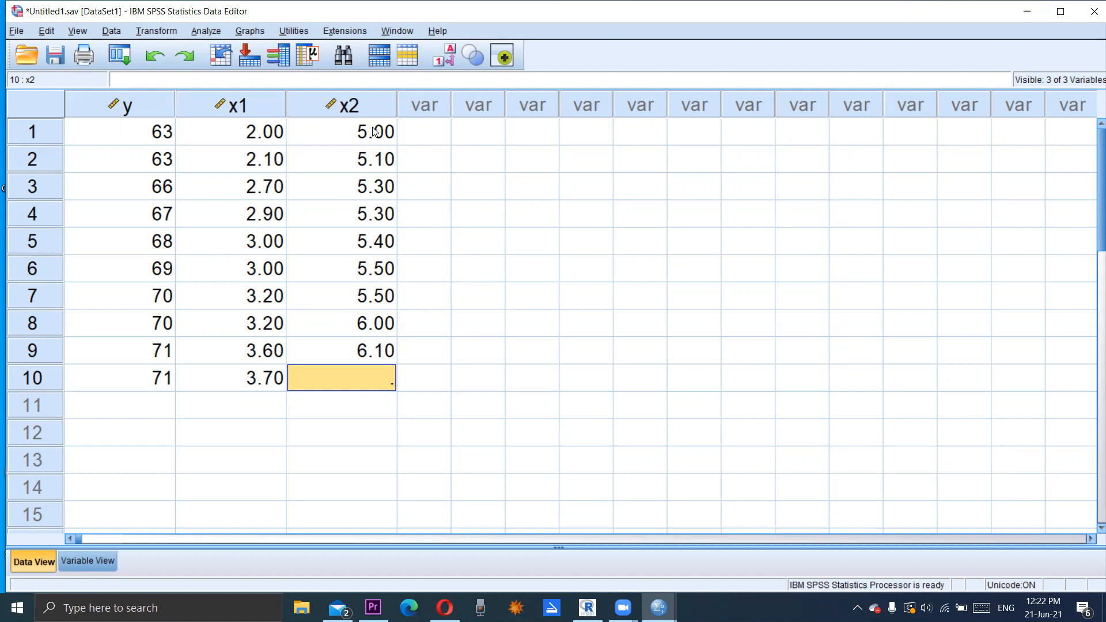
text(6.1)
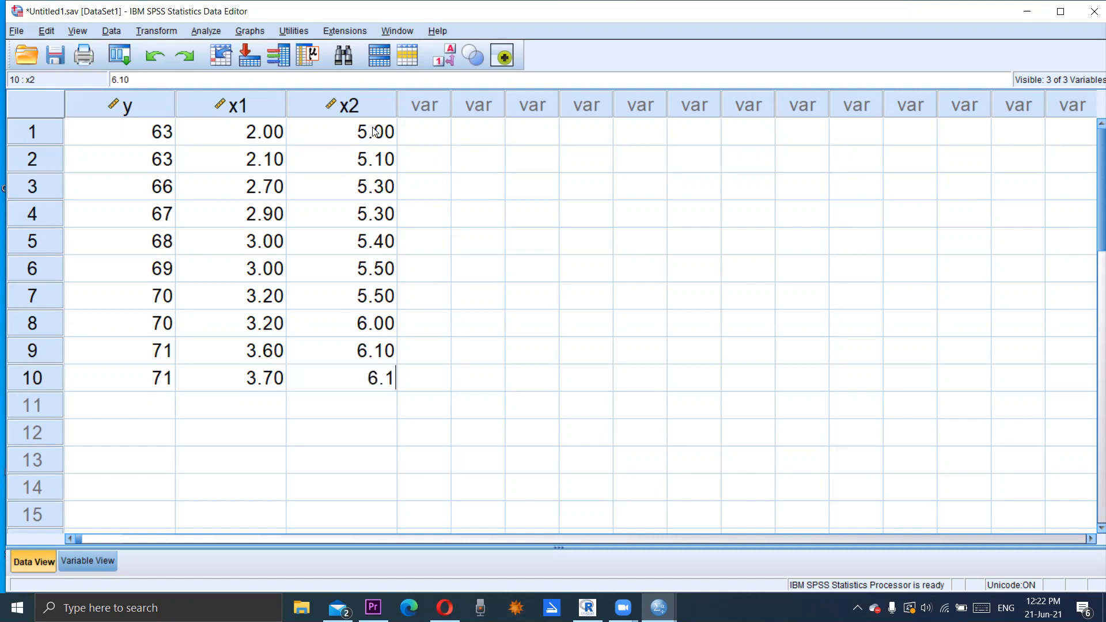
click(375, 424)
key(alt+Tab)
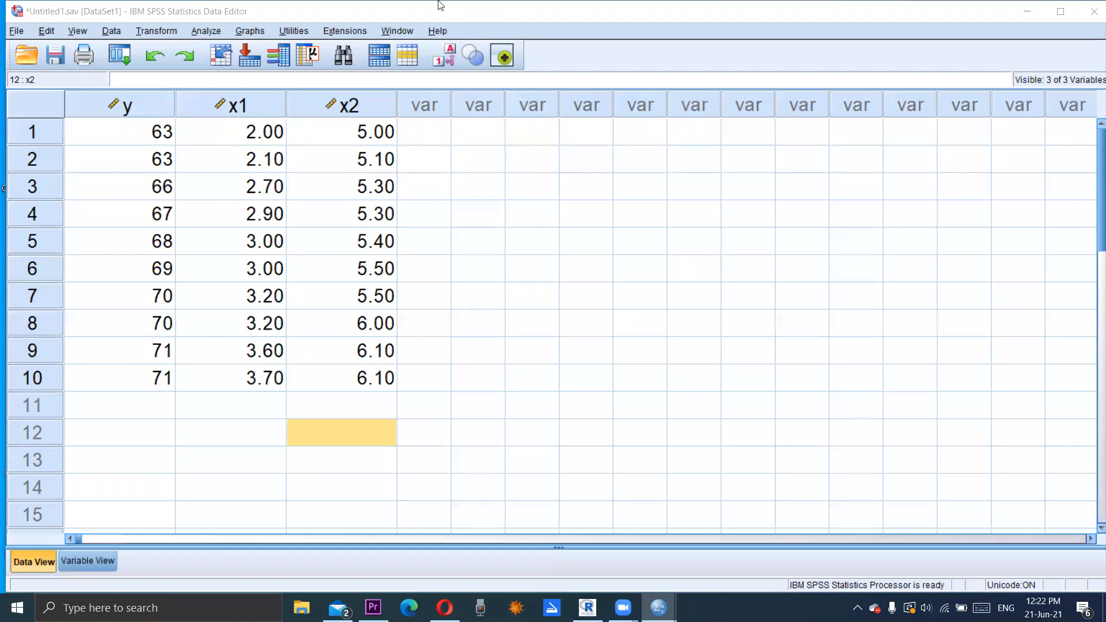
click(213, 32)
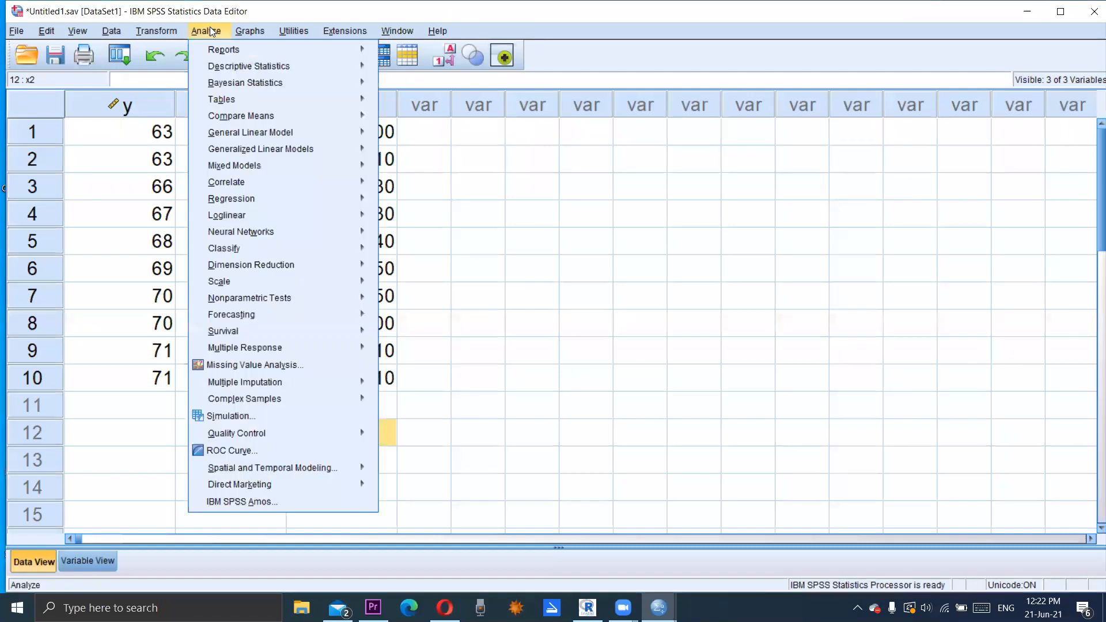
mouse_move(248, 198)
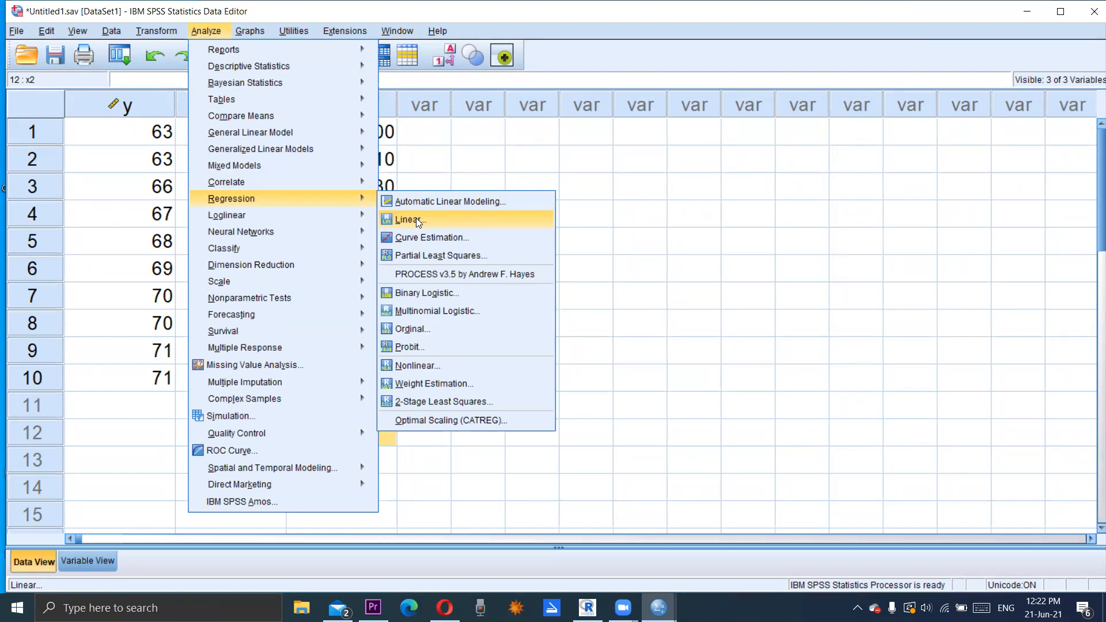
click(776, 191)
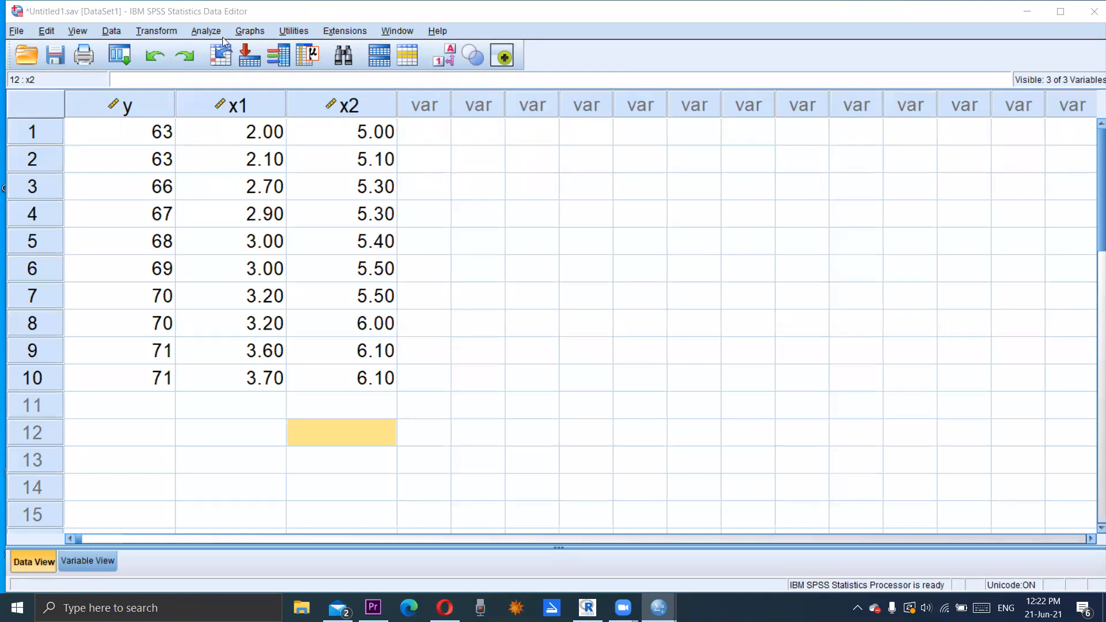
Start a linear regression analysis with yield [y] as the dependent variable
click(208, 24)
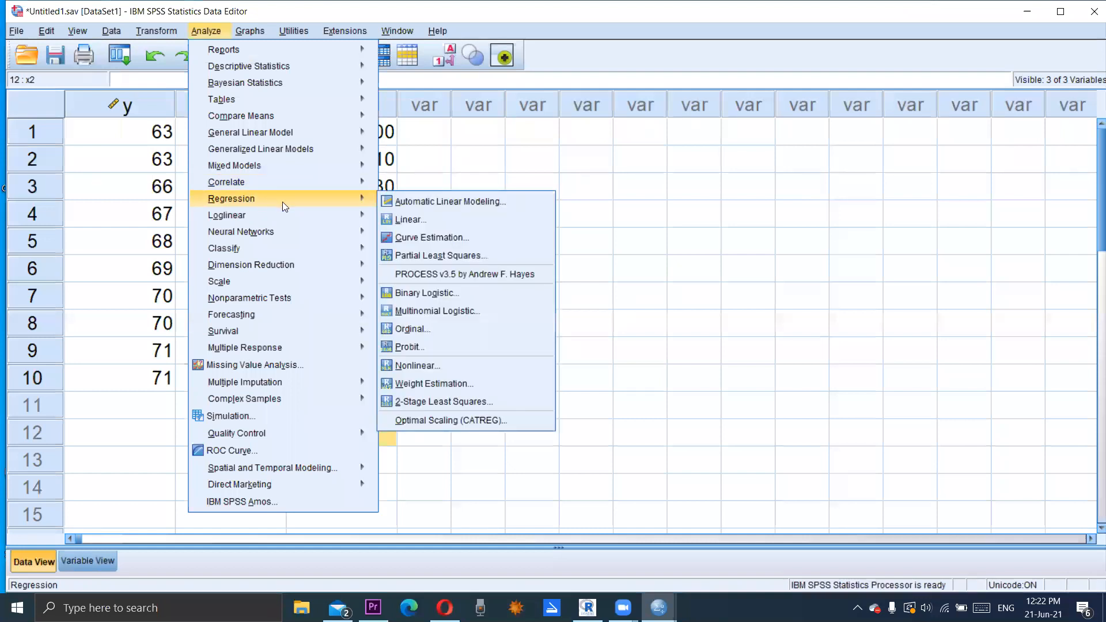
click(418, 222)
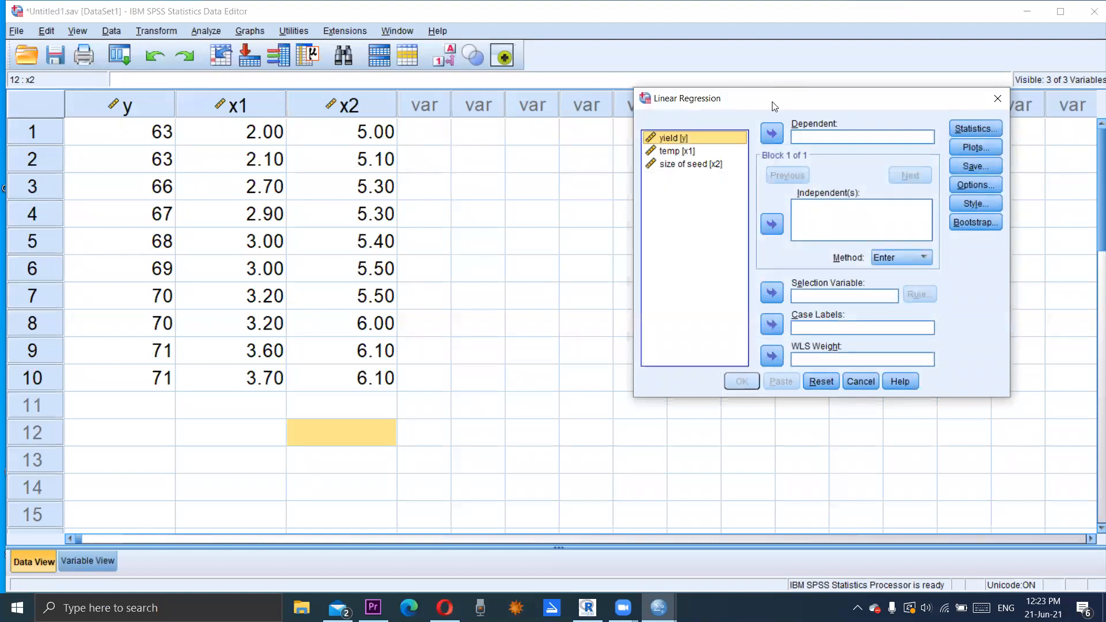
drag(774, 105, 541, 107)
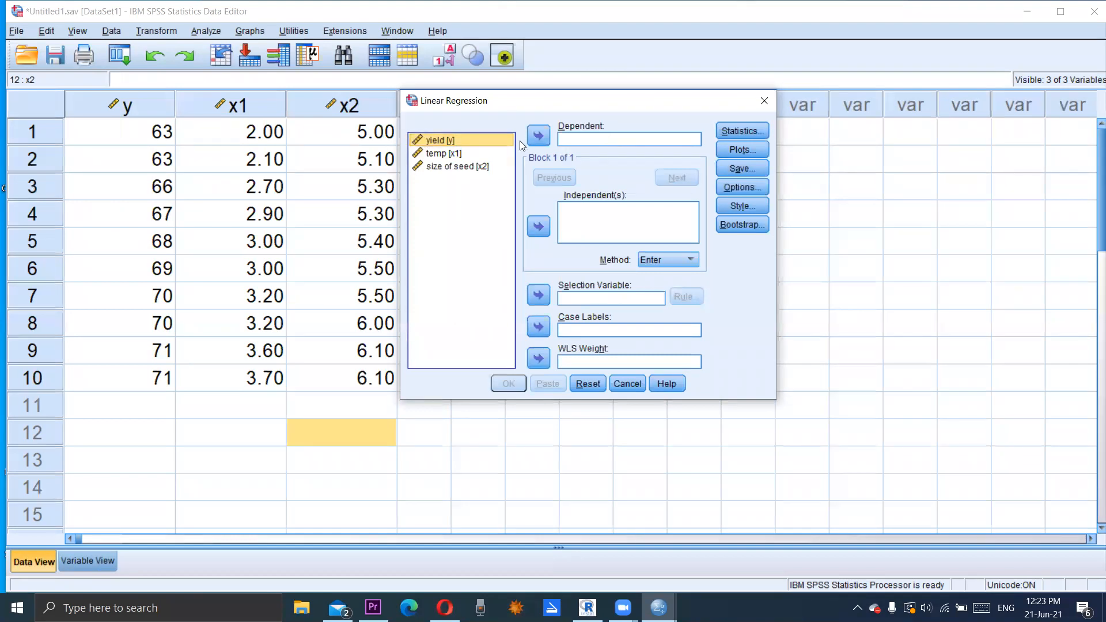
click(540, 136)
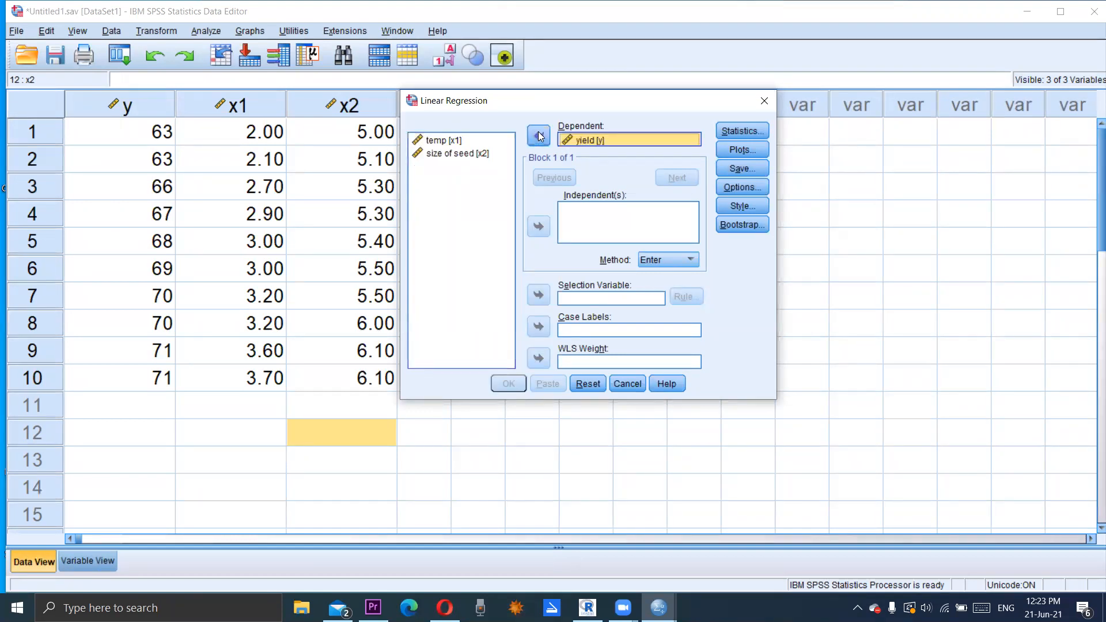
Add temp [x1] and size of seed [x2] as independent variables and accept the Estimates and Model fit statistics
click(459, 141)
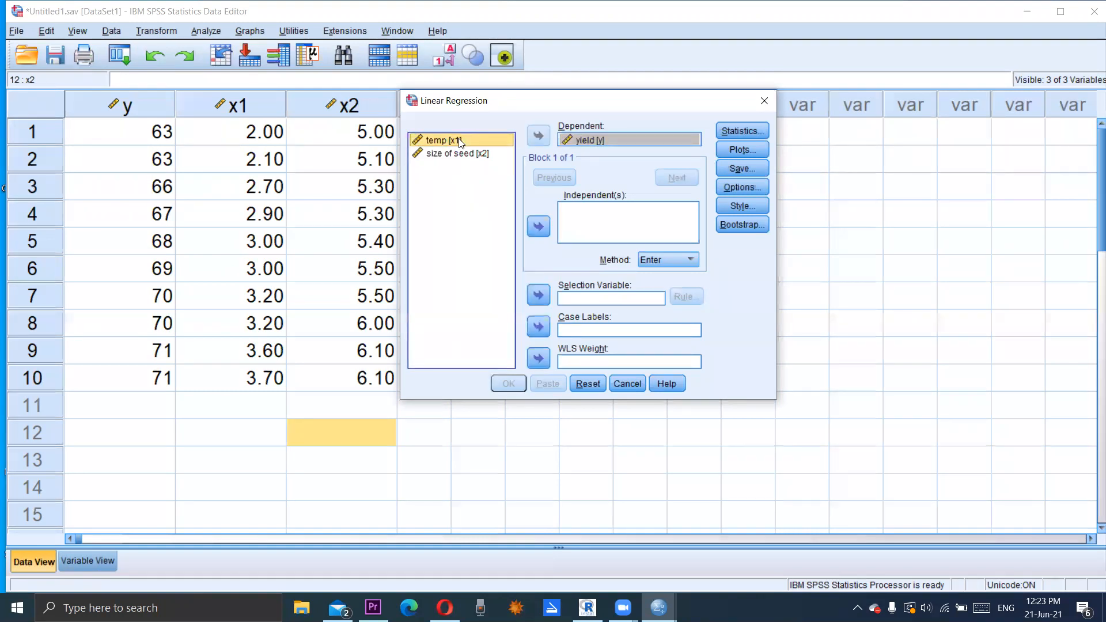
key(shift+Down)
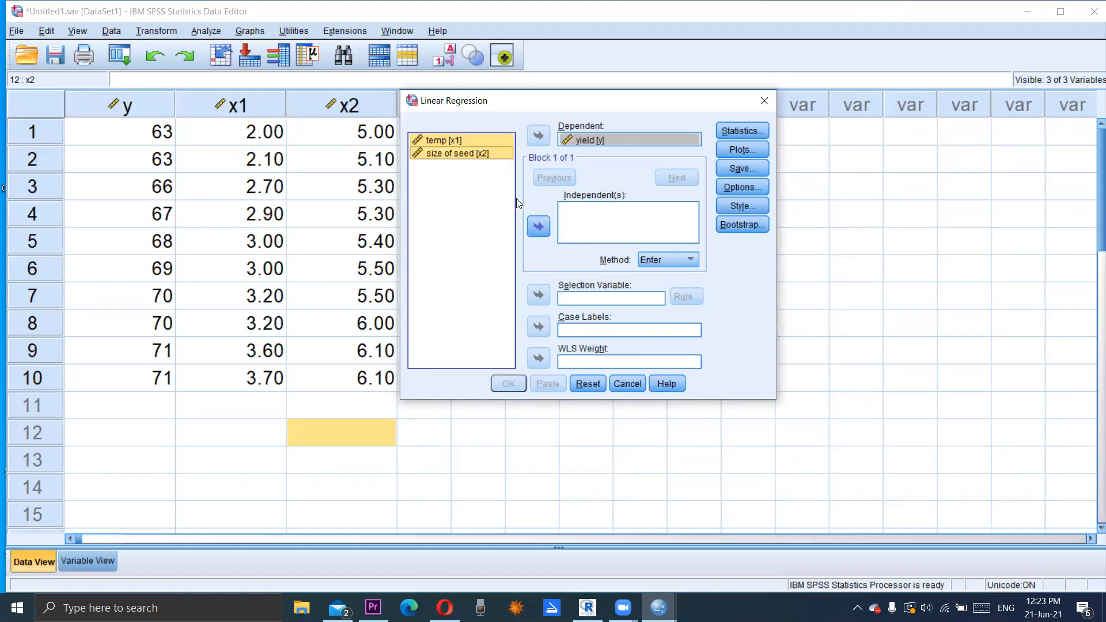
click(538, 225)
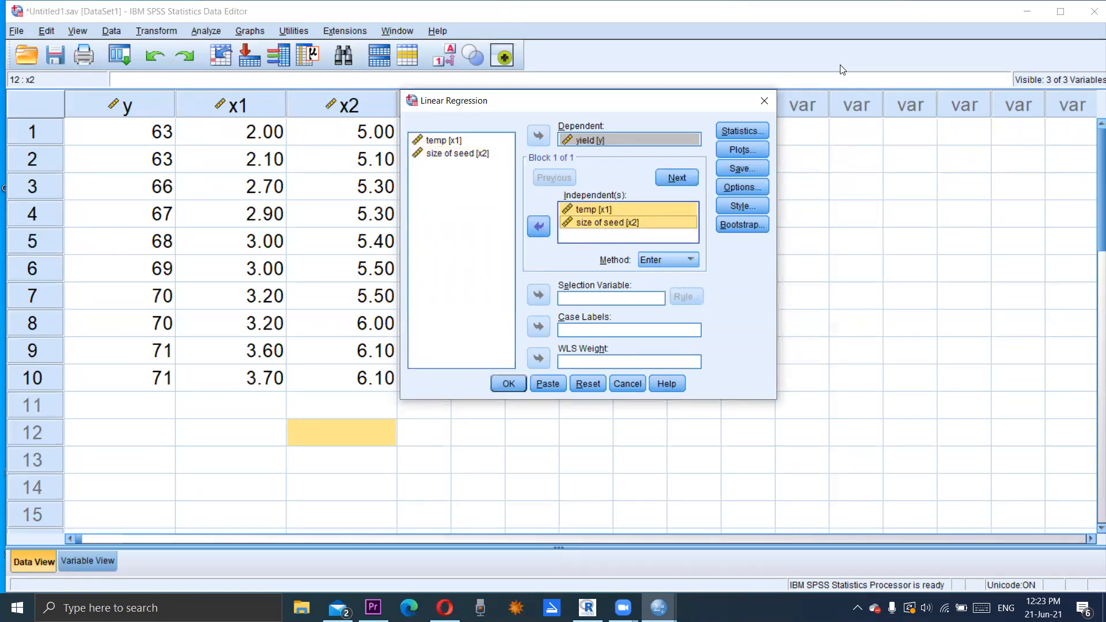
click(742, 130)
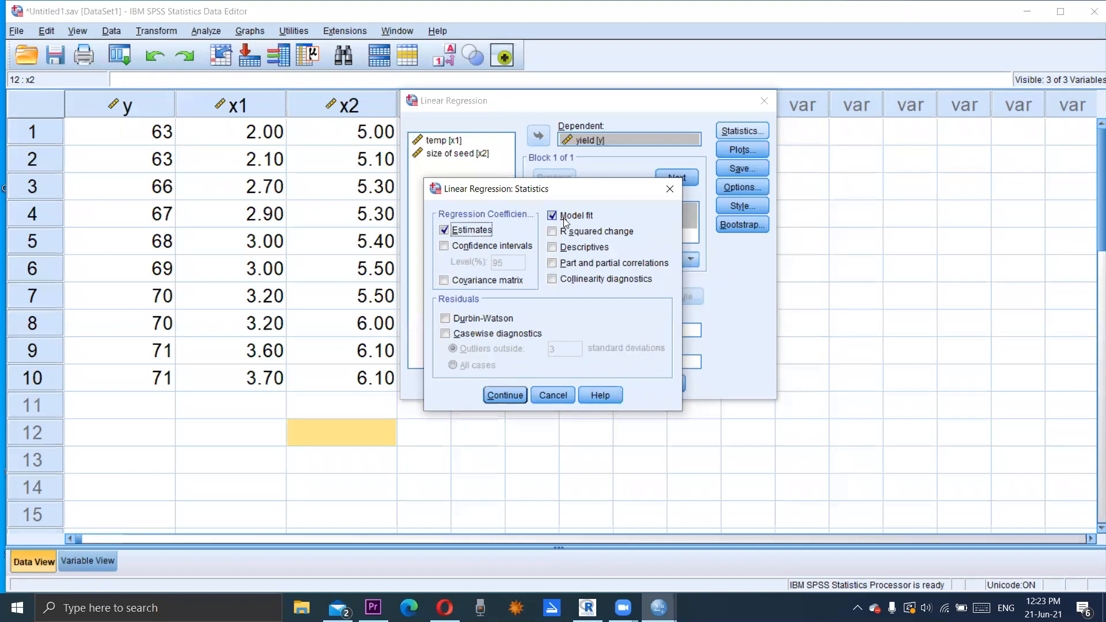
click(497, 396)
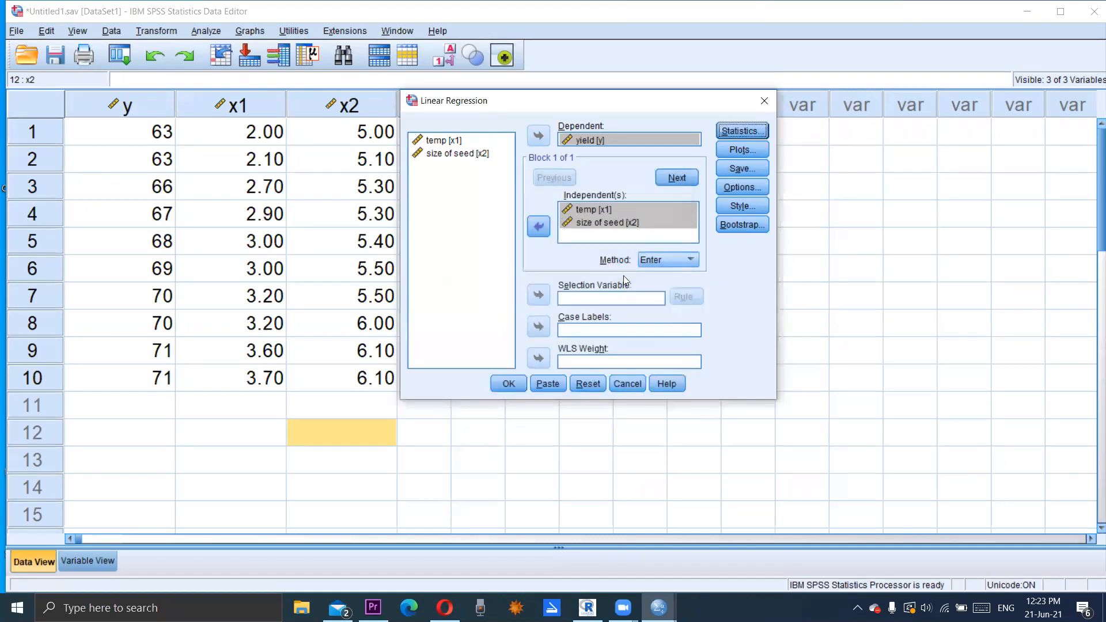
Examine the regression's plot and save options, then recheck the assigned variables and the statistics settings
click(742, 150)
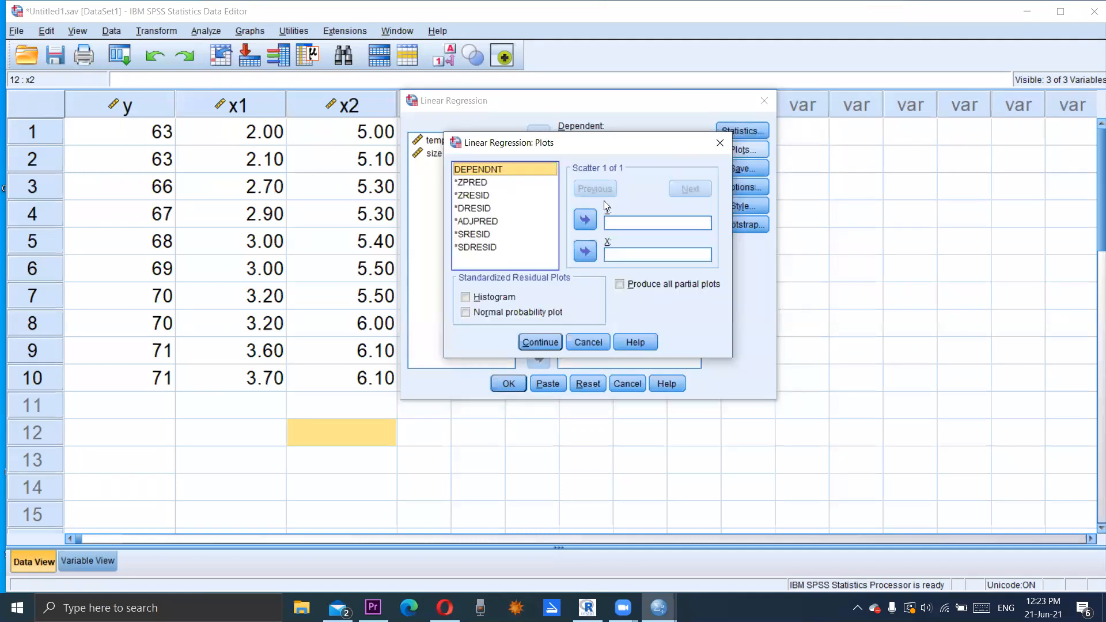
click(465, 311)
click(588, 341)
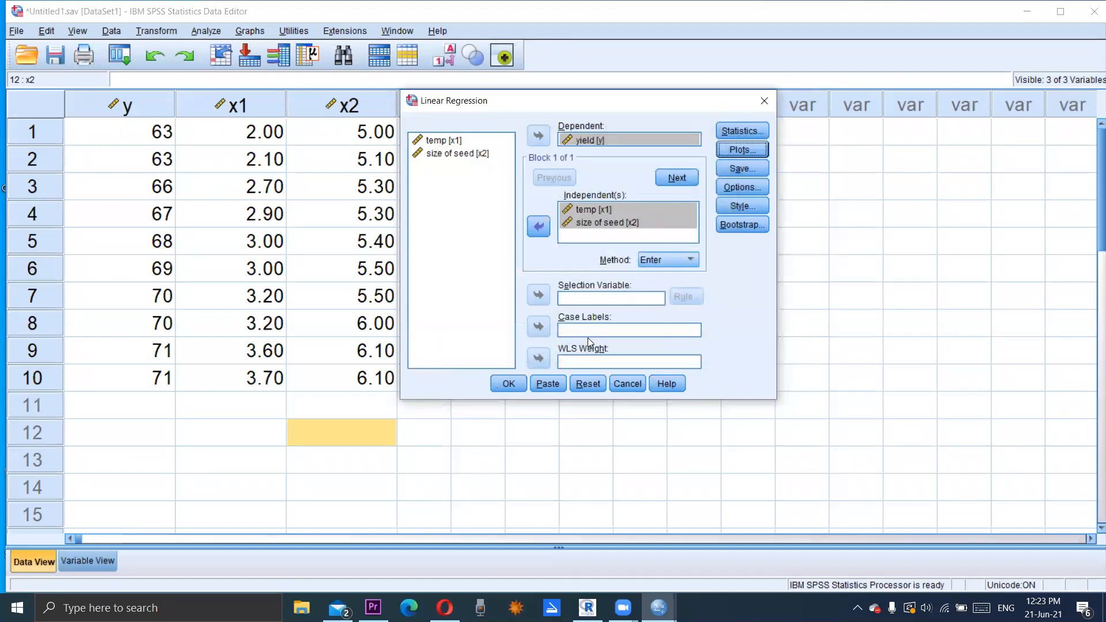
click(743, 168)
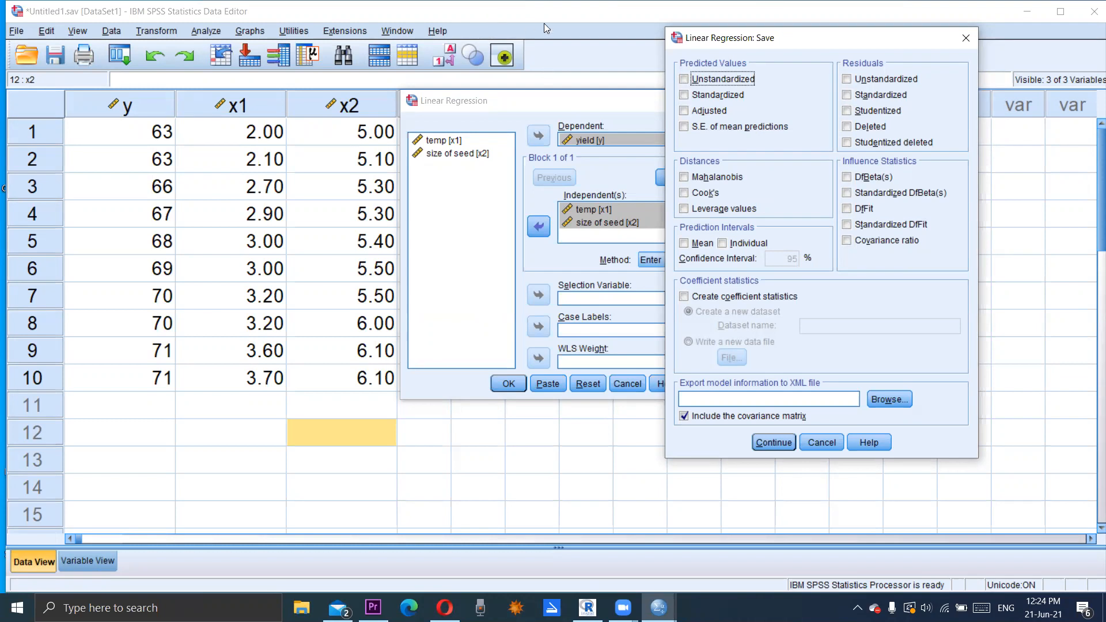
click(684, 519)
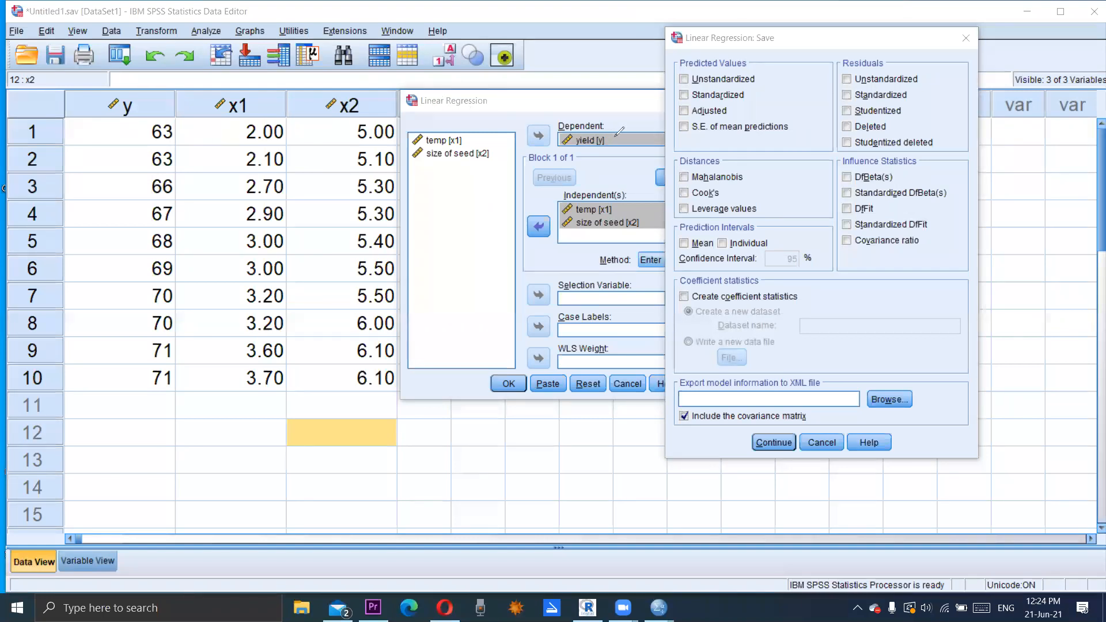
mouse_move(618, 125)
mouse_down()
mouse_move(593, 109)
mouse_move(541, 126)
mouse_move(580, 151)
mouse_move(603, 147)
mouse_move(615, 121)
mouse_up()
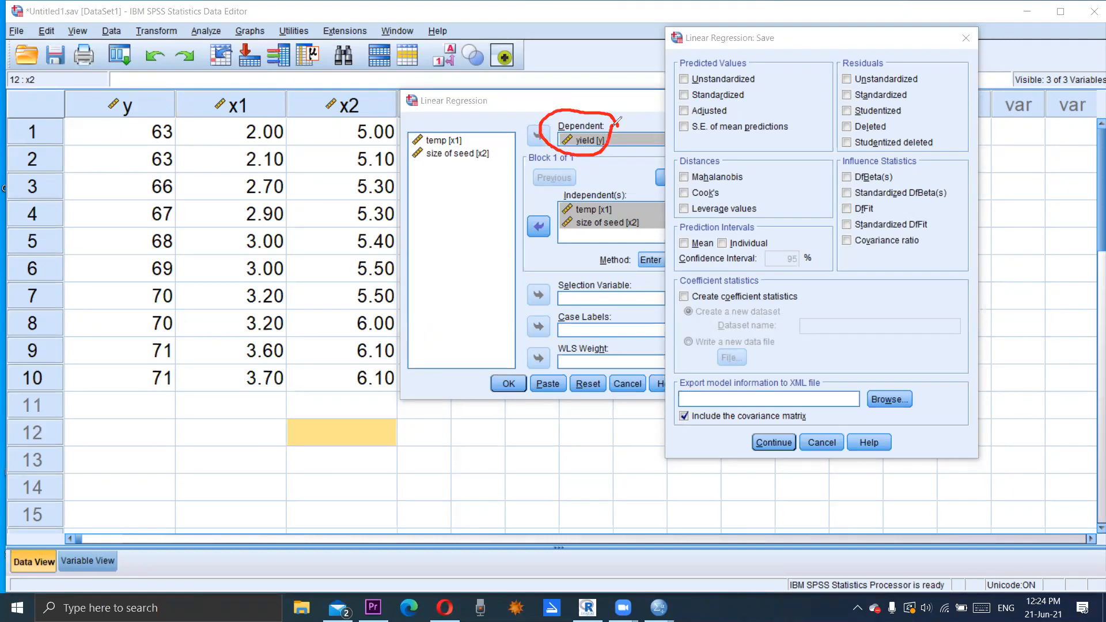
mouse_move(624, 182)
mouse_down()
mouse_move(567, 185)
mouse_move(551, 198)
mouse_move(568, 247)
mouse_move(631, 240)
mouse_move(635, 194)
mouse_up()
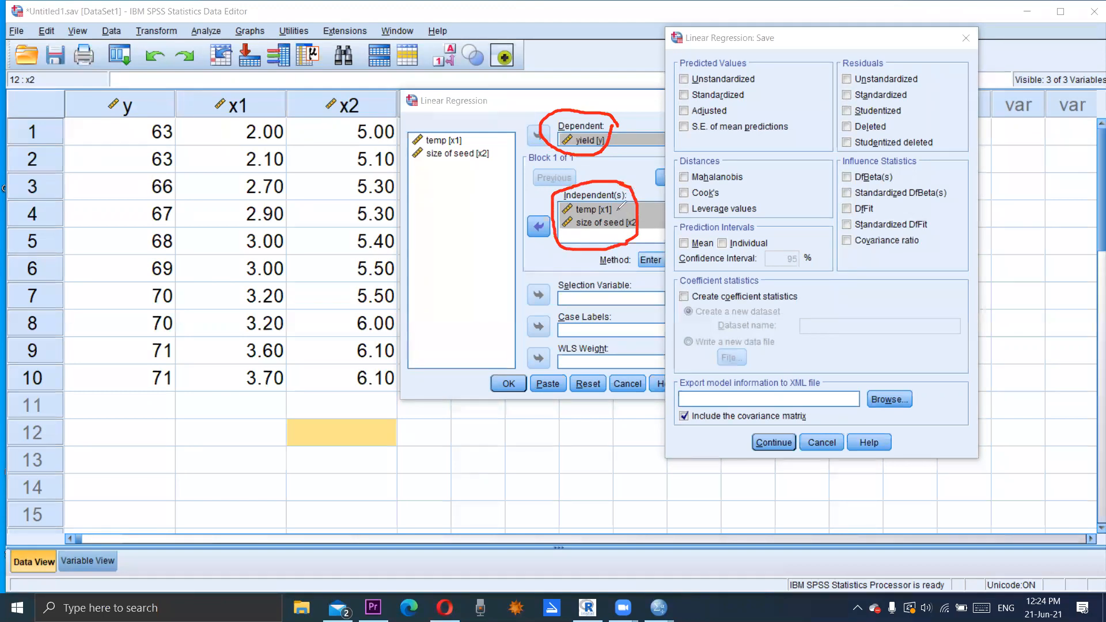
mouse_move(617, 209)
mouse_down()
mouse_move(627, 203)
mouse_move(632, 223)
mouse_move(645, 205)
mouse_up()
drag(611, 138, 625, 134)
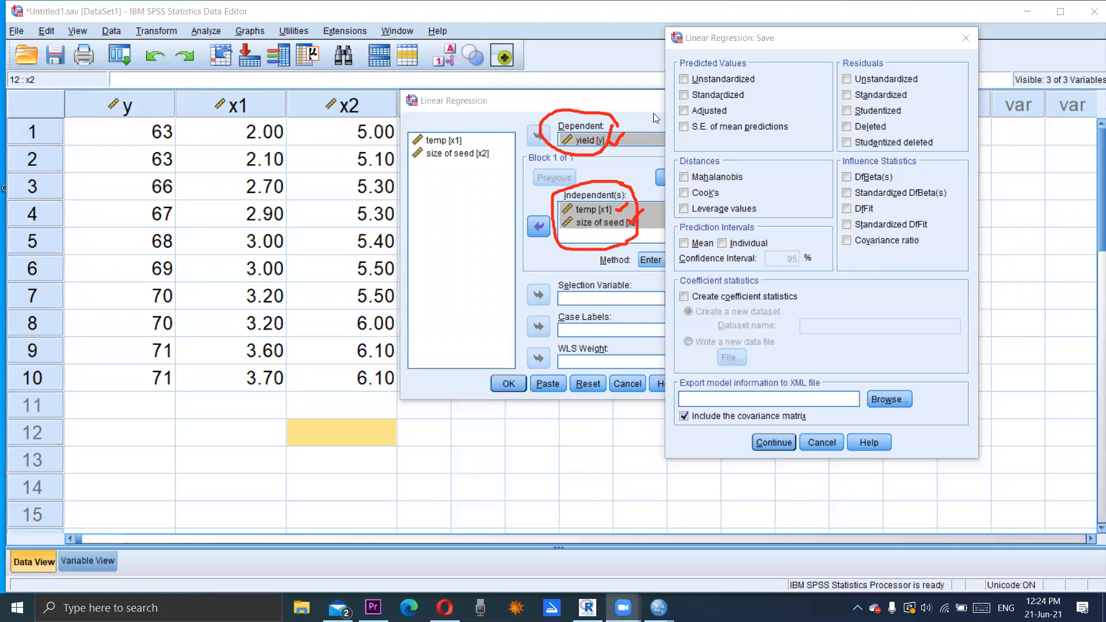
click(959, 39)
click(960, 43)
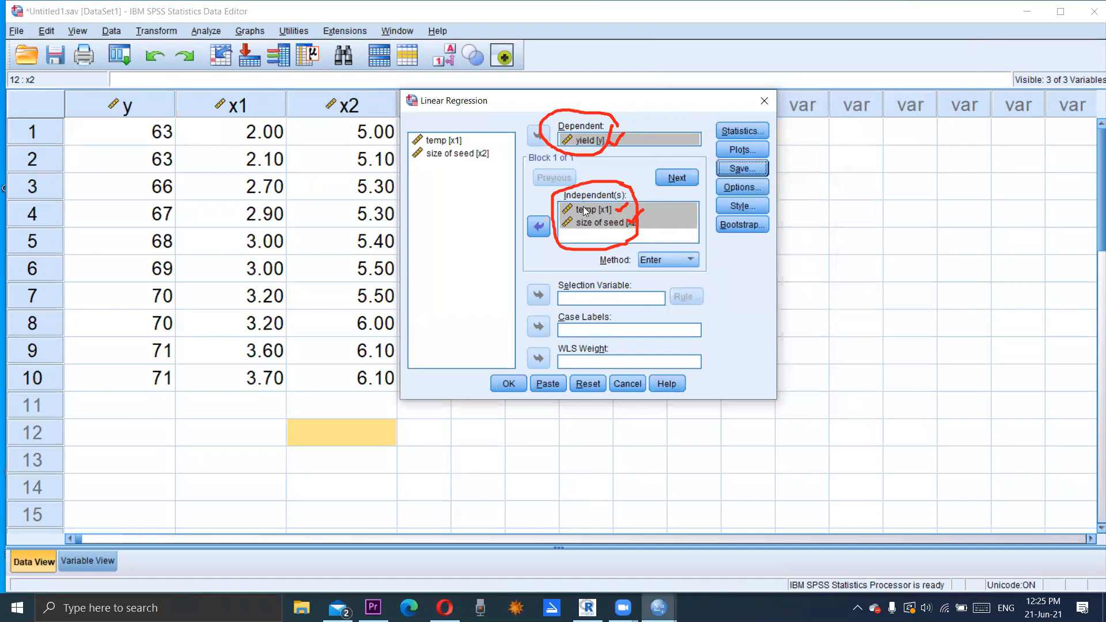
click(743, 131)
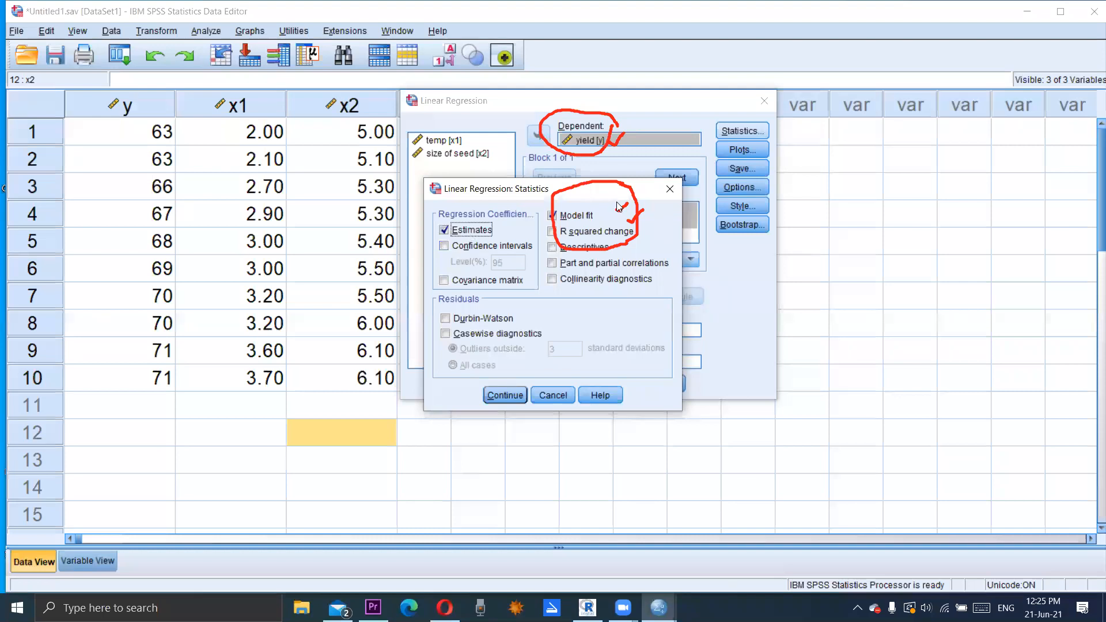
click(516, 395)
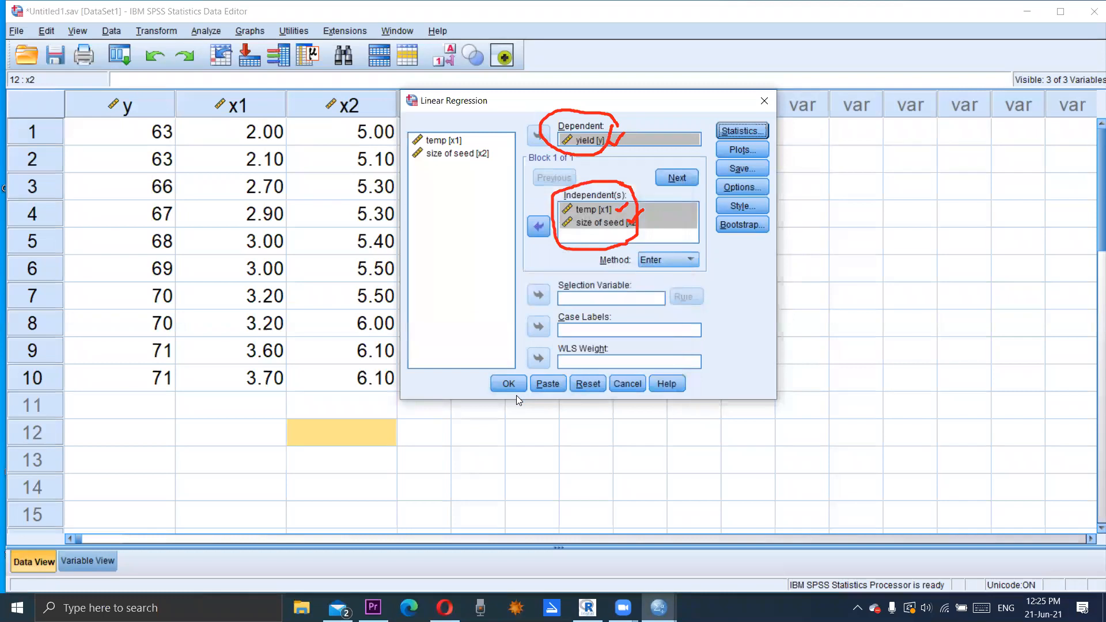
Set the regression to save unstandardized predicted values and unstandardized residuals, highlighting both option groups' headings
click(742, 169)
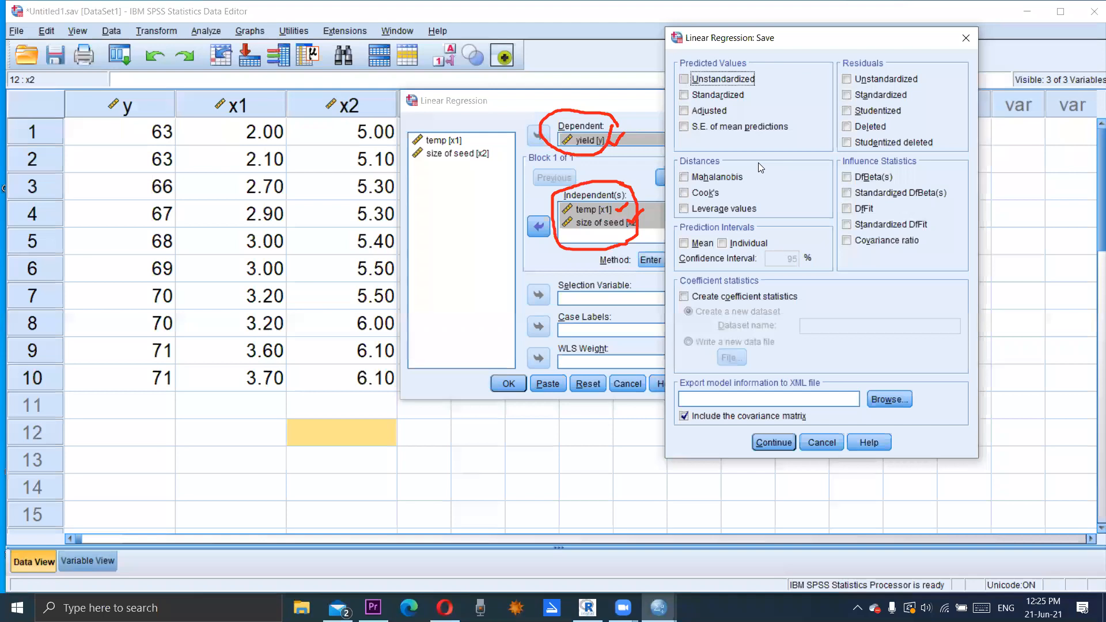
click(874, 40)
drag(874, 40, 304, 151)
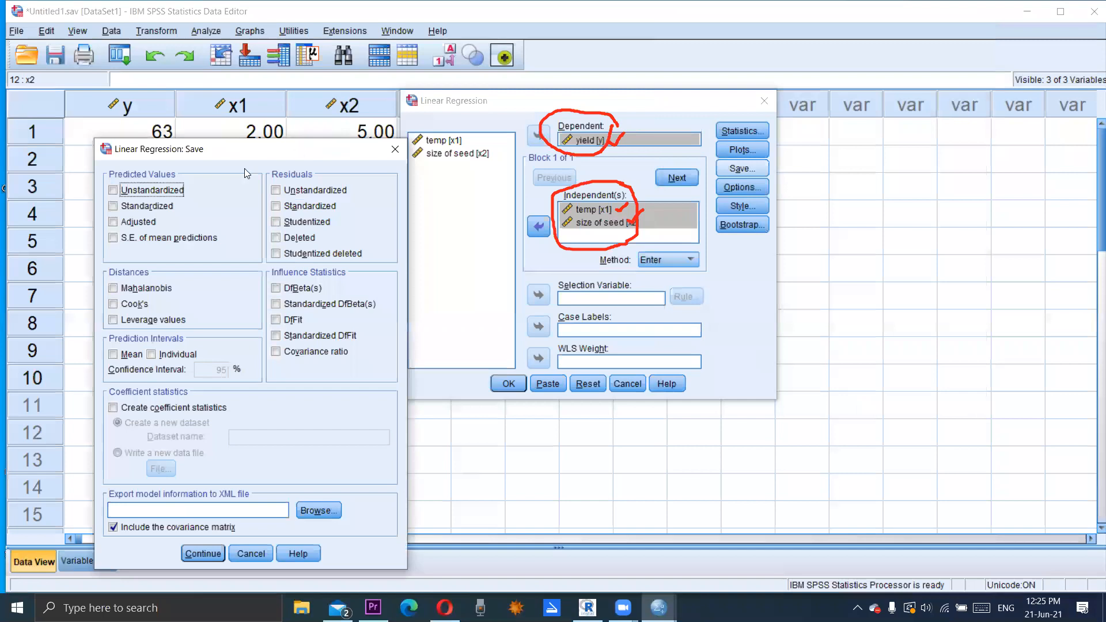
click(113, 192)
drag(107, 171, 172, 170)
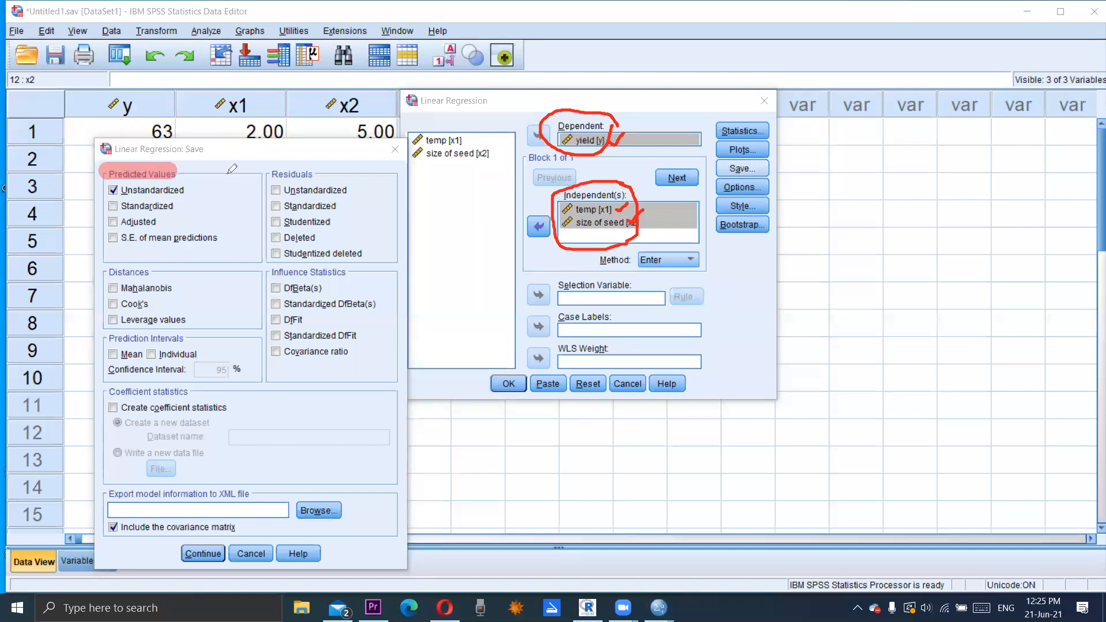
drag(275, 172, 323, 173)
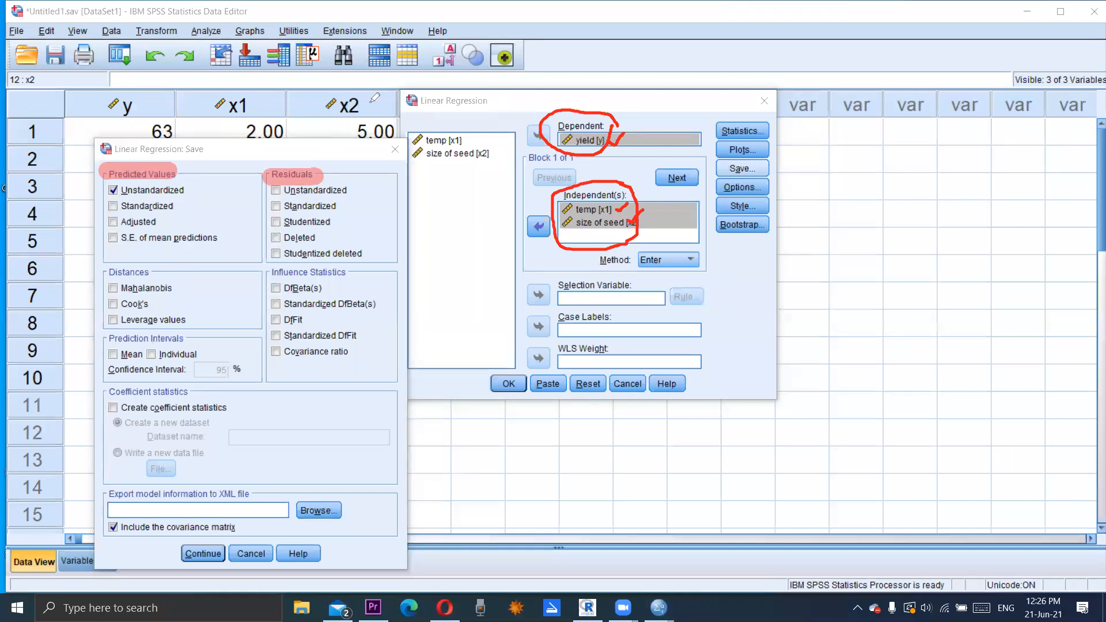
click(277, 190)
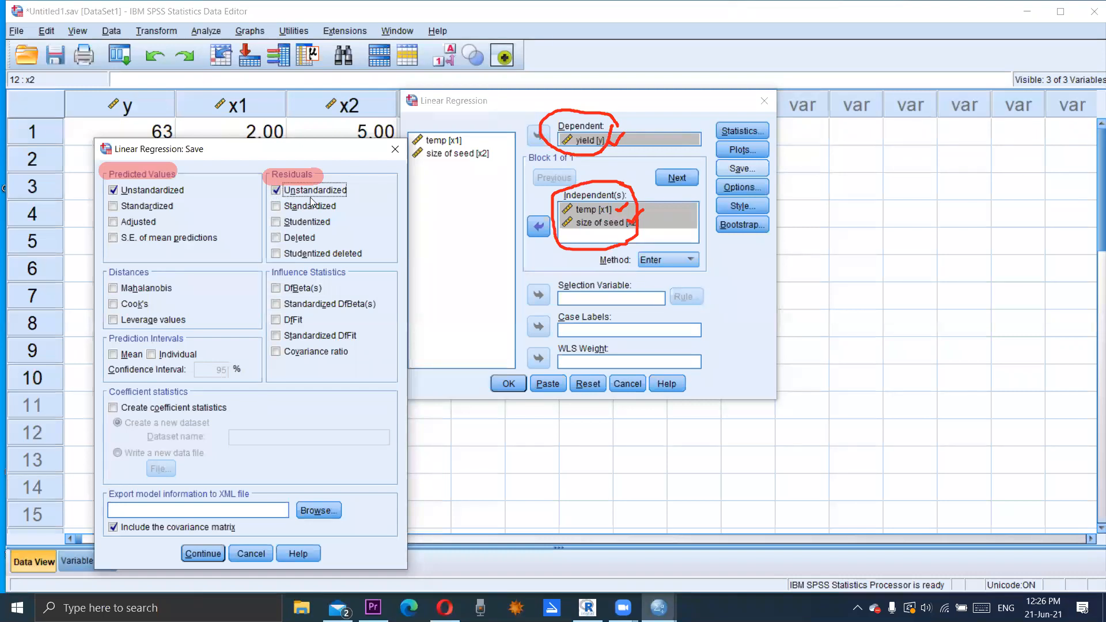
click(204, 553)
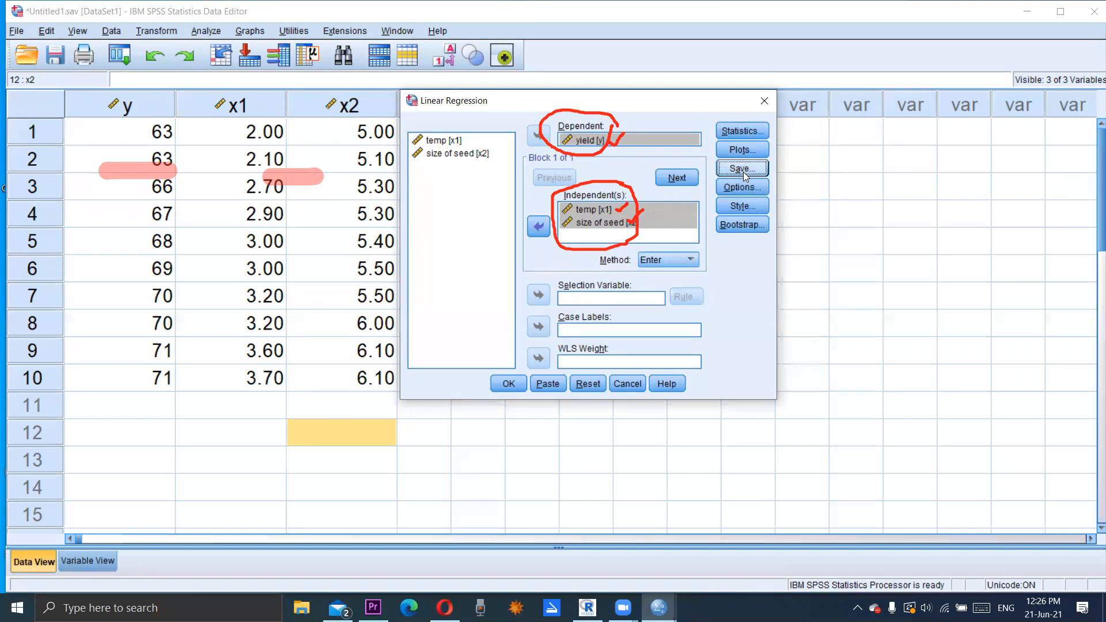
Run the linear regression, clear the annotations and maximize the output window
click(509, 384)
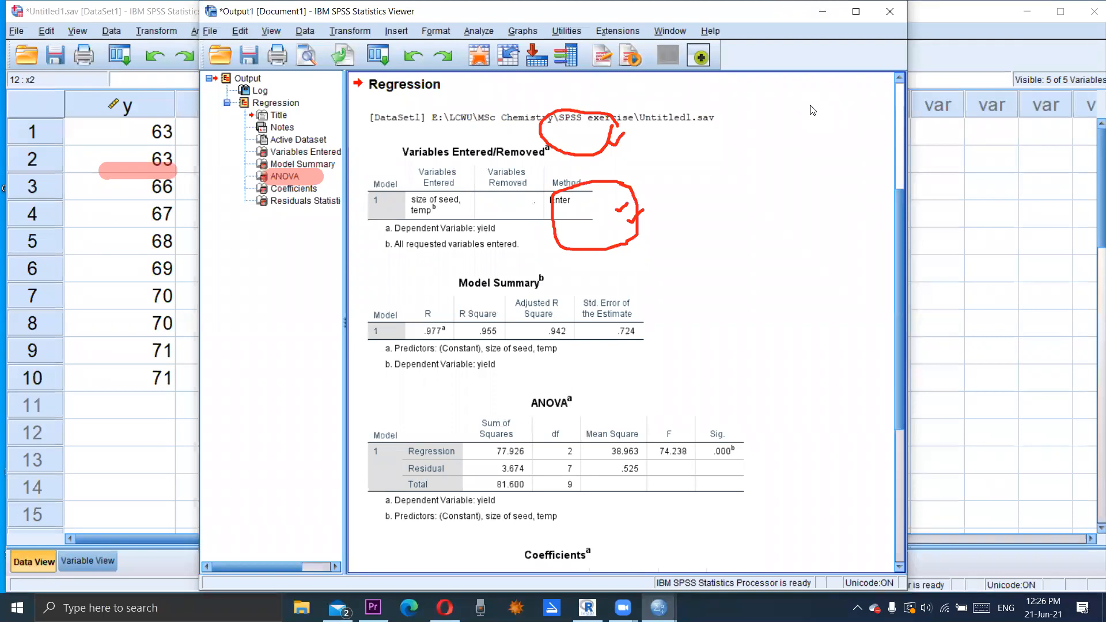
click(736, 109)
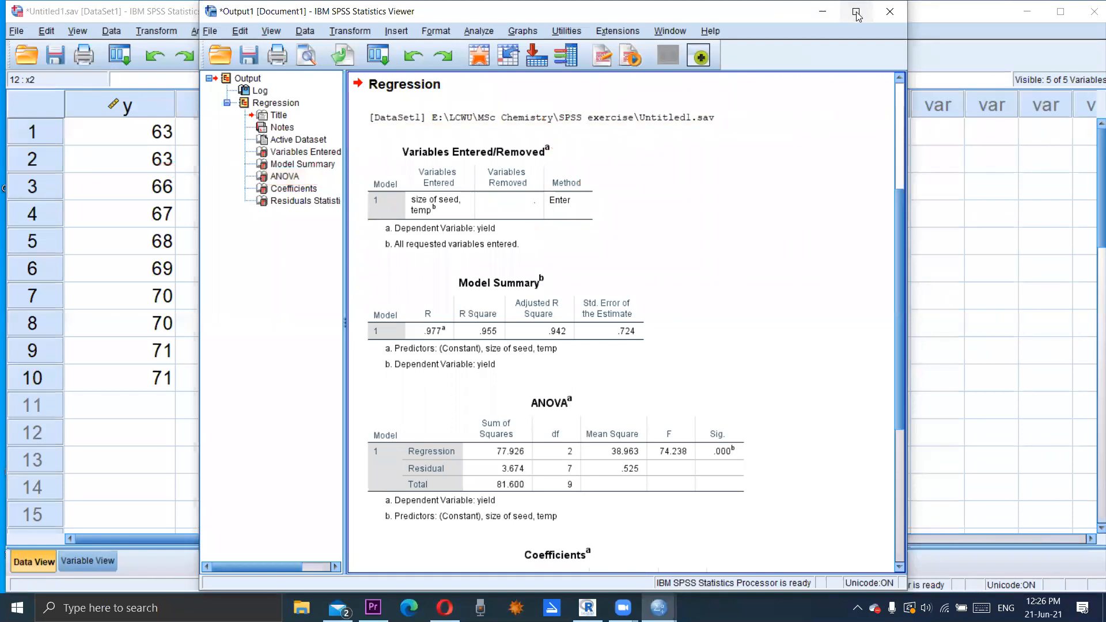
click(855, 11)
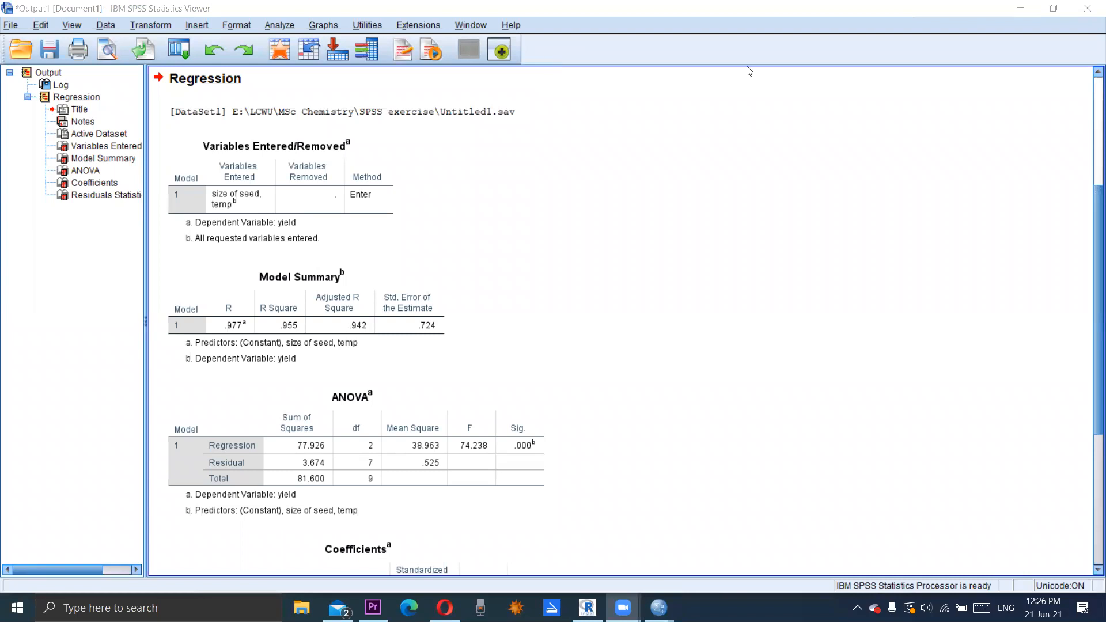
Examine the Variables Entered/Removed, Model Summary and ANOVA tables in the regression output
click(352, 148)
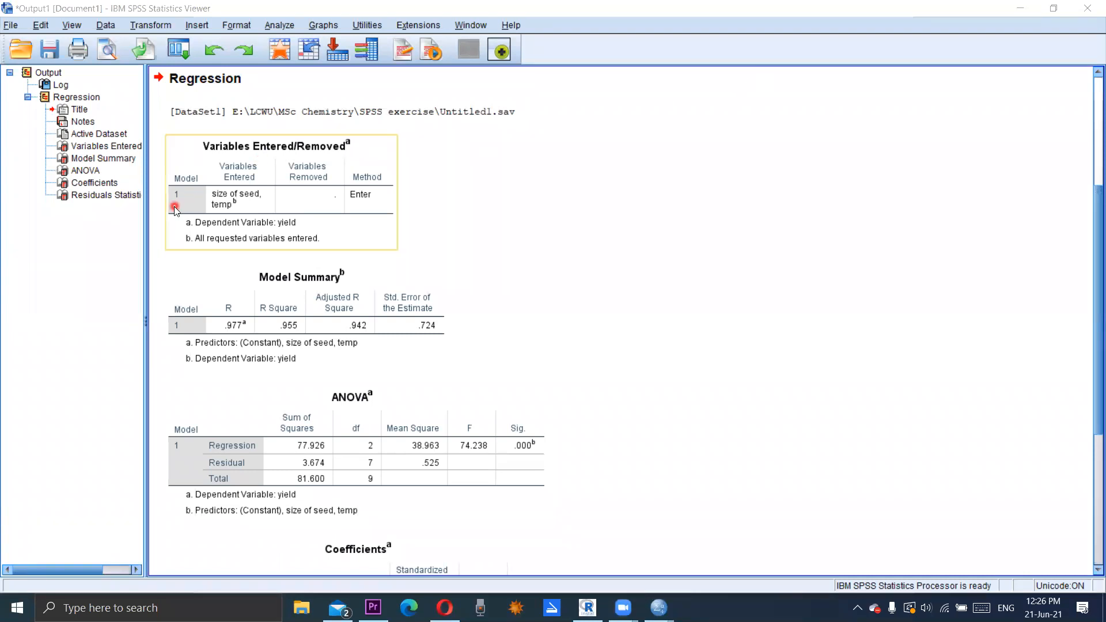
click(178, 277)
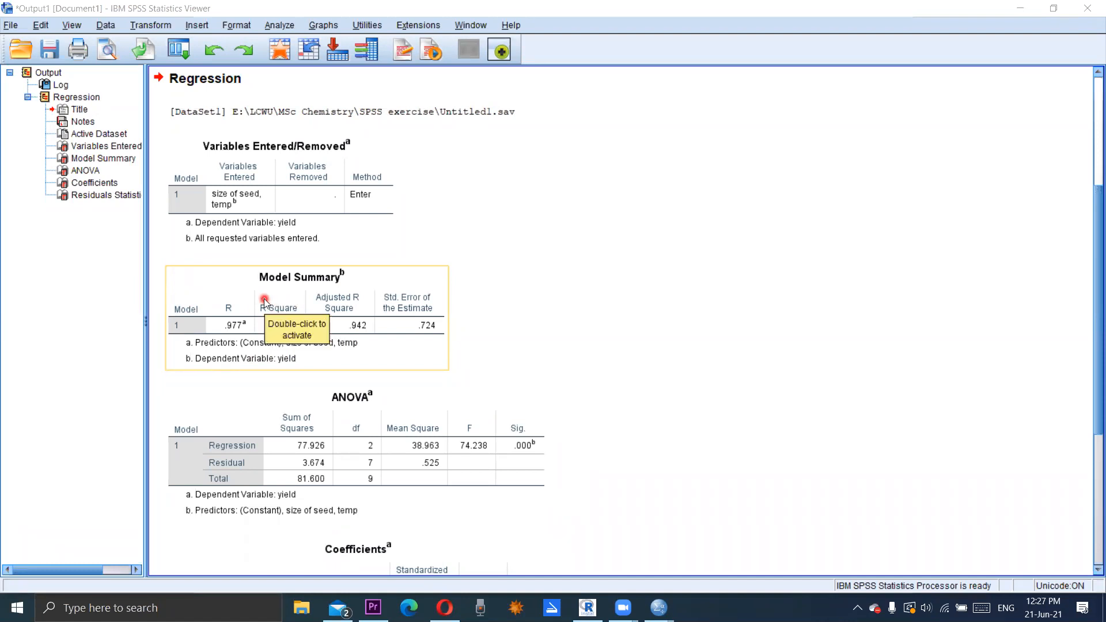
click(533, 239)
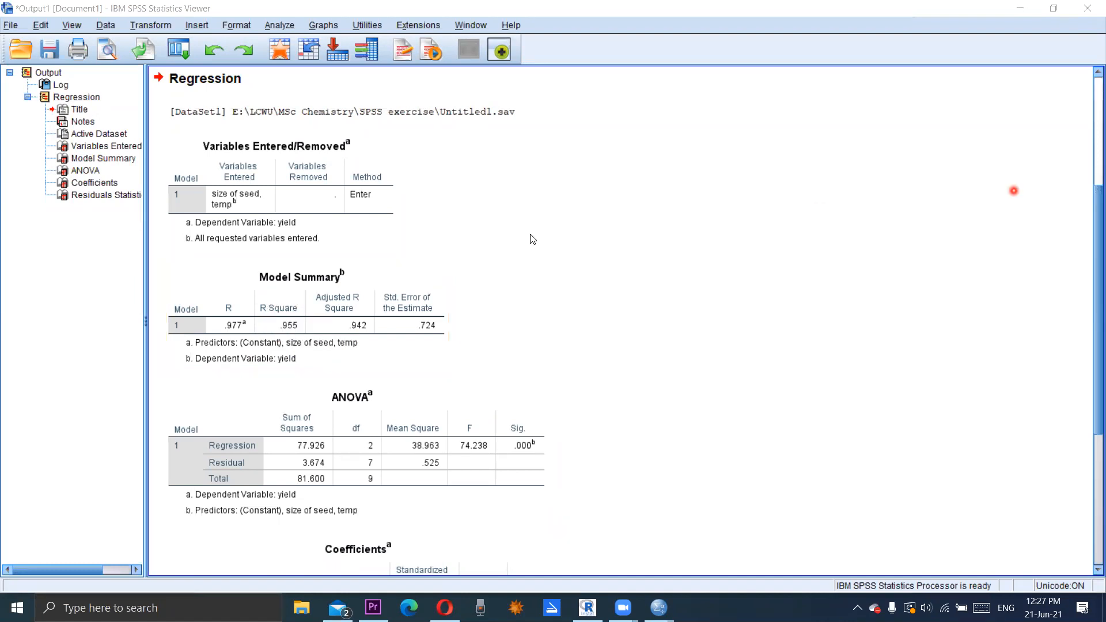
click(267, 314)
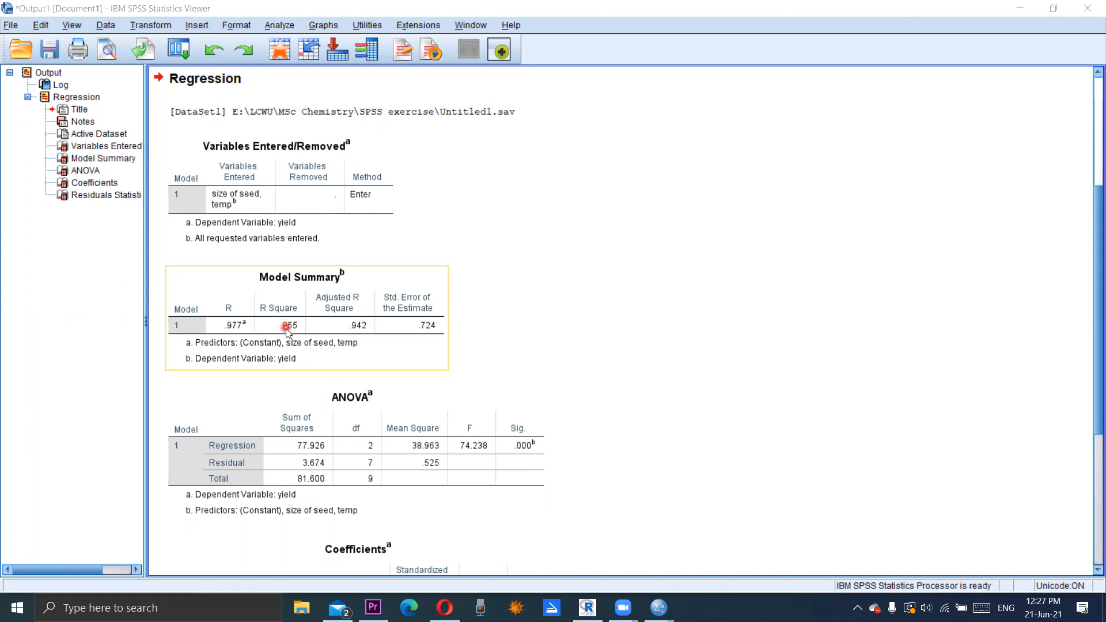
click(297, 391)
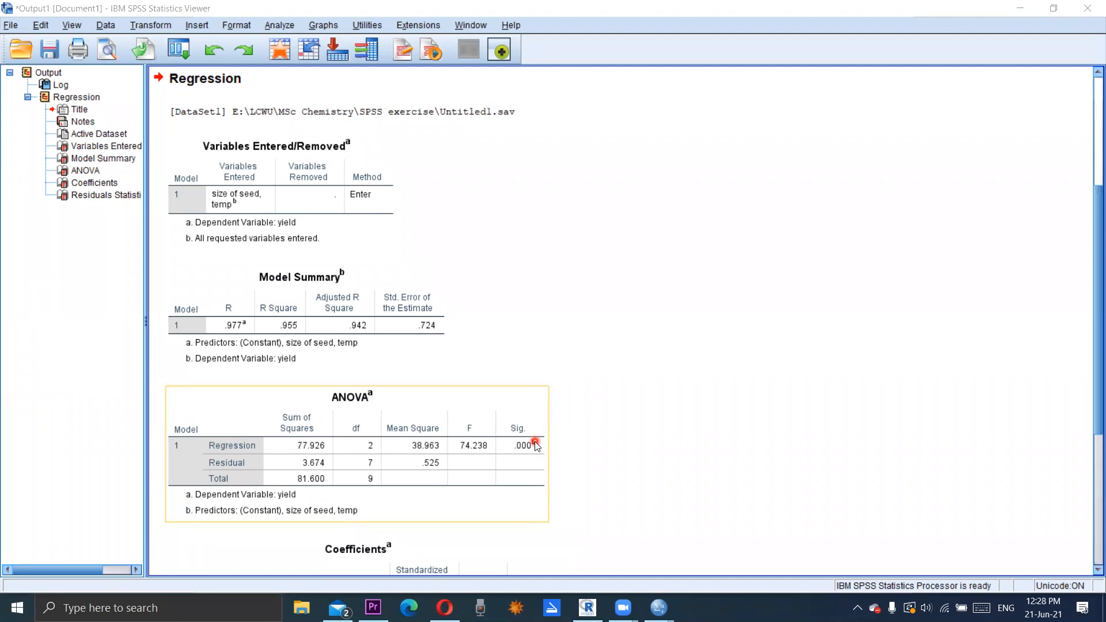
click(526, 82)
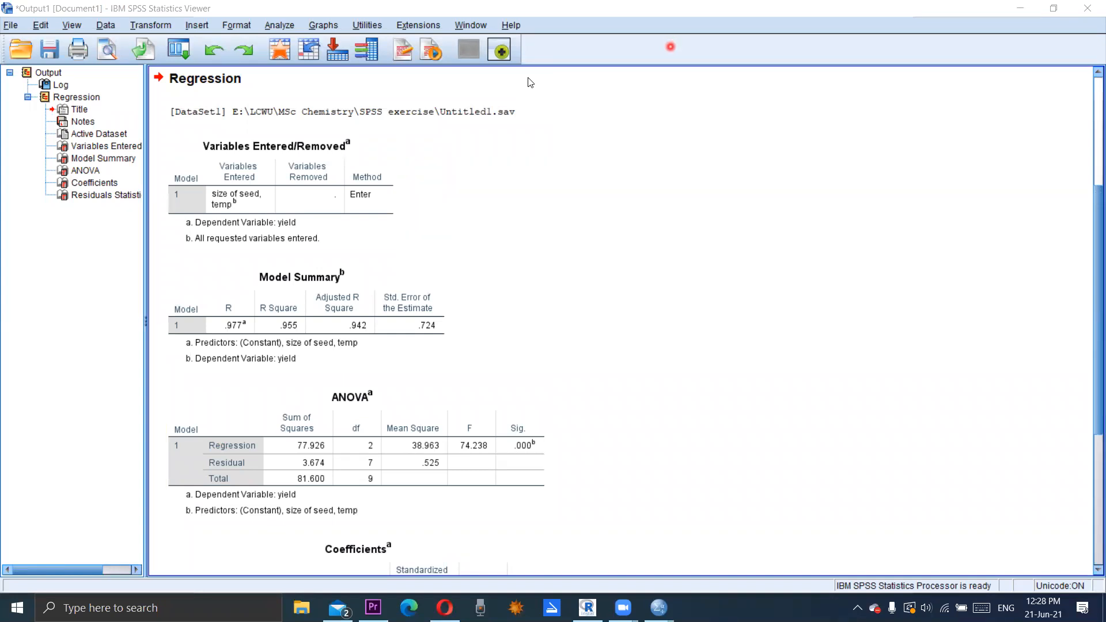
Annotate the blank area beside the output tables with three axes from one origin, labelled Y, X1 and X2
drag(601, 307, 732, 303)
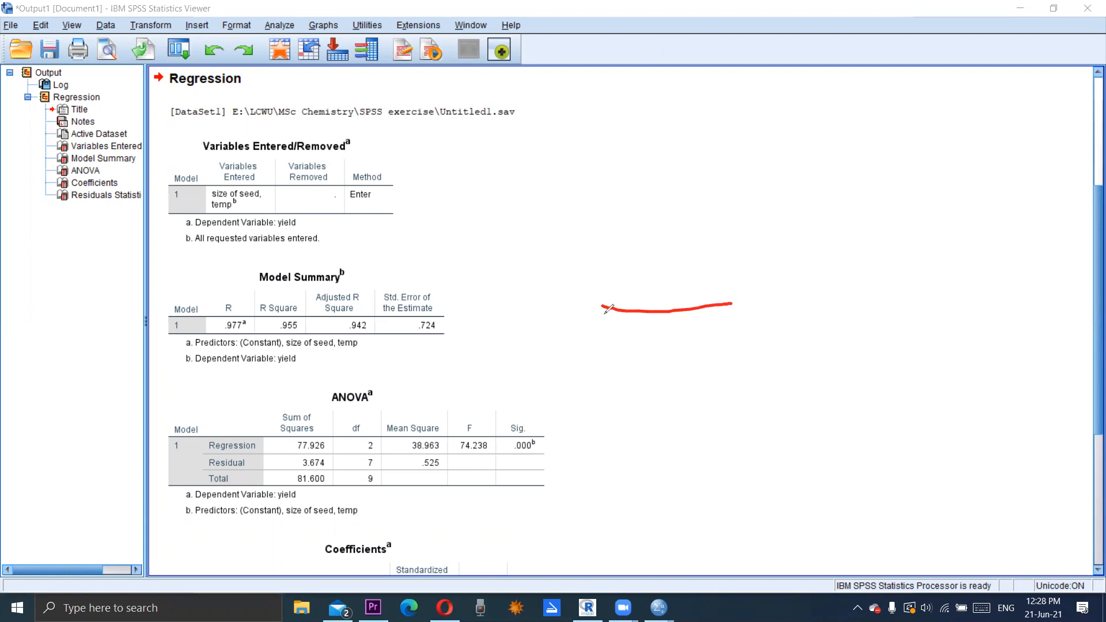
drag(602, 307, 604, 225)
drag(604, 305, 709, 237)
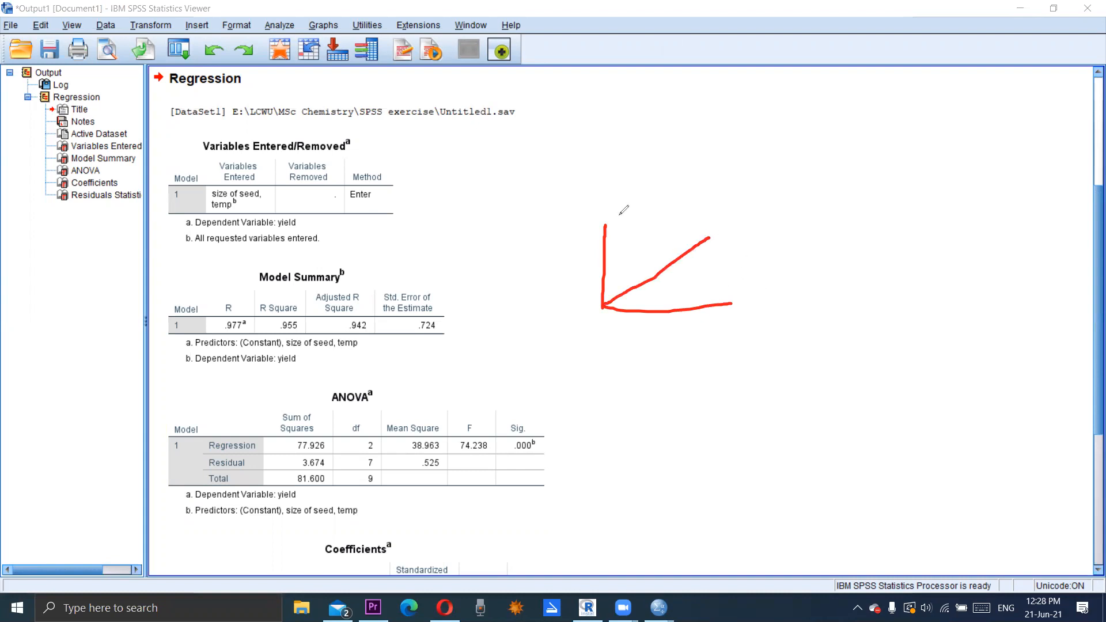
drag(601, 201, 607, 213)
mouse_move(712, 222)
mouse_down()
mouse_move(729, 233)
mouse_move(717, 238)
mouse_up()
click(733, 229)
drag(733, 228, 735, 236)
mouse_move(735, 293)
mouse_down()
mouse_move(747, 305)
mouse_move(735, 310)
mouse_up()
drag(750, 298, 759, 307)
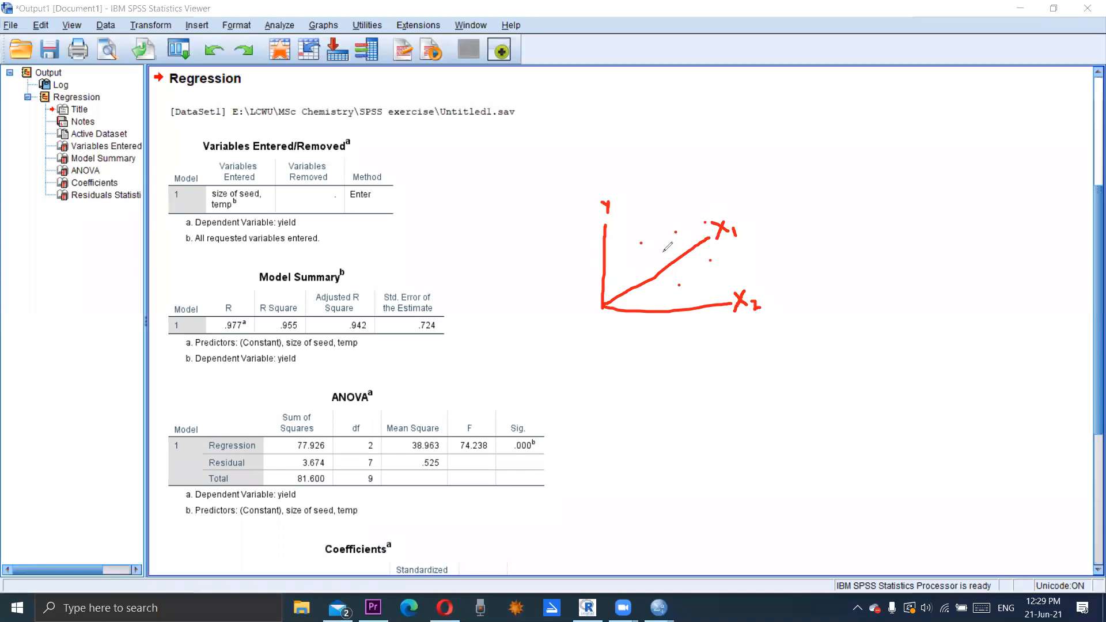
Add scattered data points around the sketched axes and circle the whole sketch
click(646, 291)
click(574, 201)
mouse_move(574, 201)
mouse_down()
mouse_move(740, 183)
mouse_move(787, 309)
mouse_move(652, 346)
mouse_move(591, 318)
mouse_move(579, 230)
mouse_move(587, 195)
mouse_up()
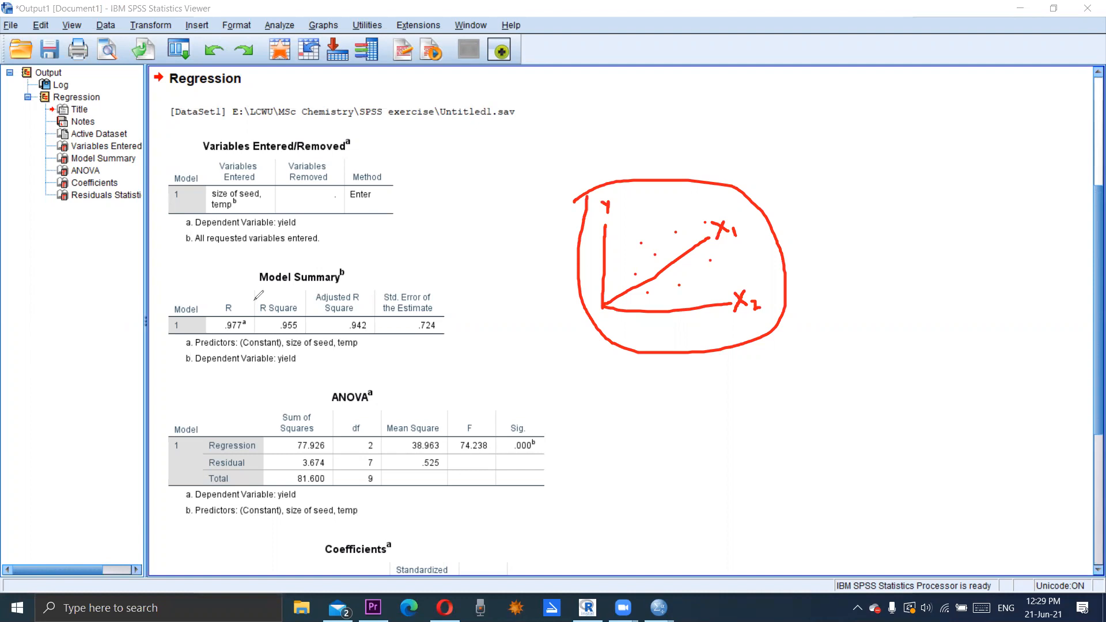
Mark the R Square value and the ANOVA significance value, writing ">0.05" beside the latter and ticking the Regression row
mouse_move(254, 300)
mouse_down()
mouse_move(254, 330)
mouse_move(308, 339)
mouse_move(310, 293)
mouse_move(254, 297)
mouse_up()
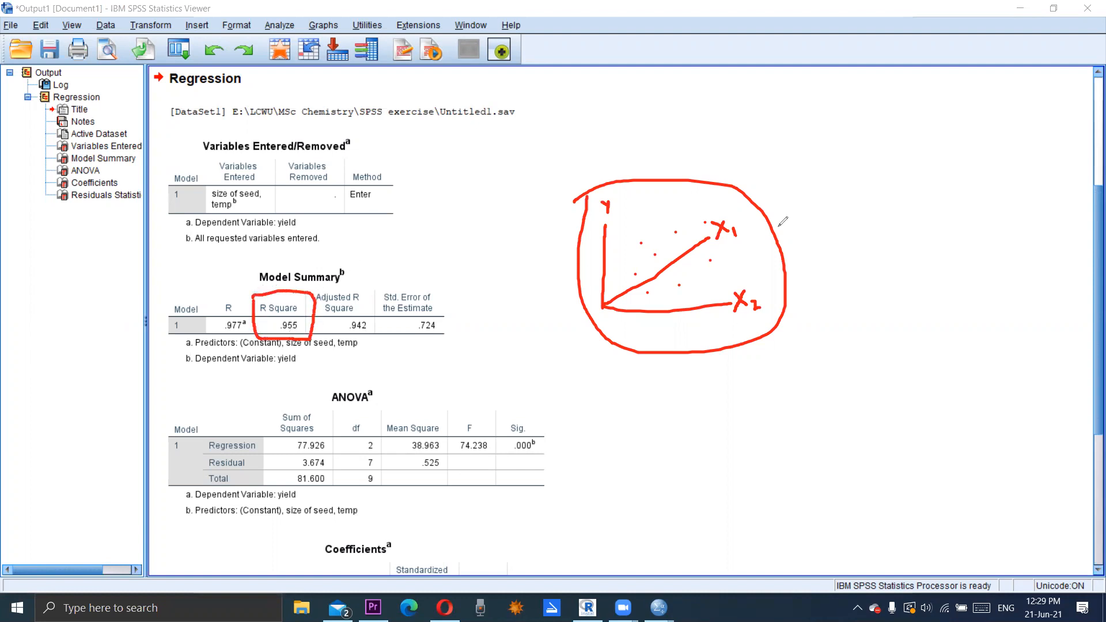
mouse_move(533, 453)
mouse_down()
mouse_move(537, 431)
mouse_move(512, 431)
mouse_move(508, 443)
mouse_move(535, 453)
mouse_up()
mouse_move(547, 439)
mouse_down()
mouse_move(561, 444)
mouse_move(545, 455)
mouse_up()
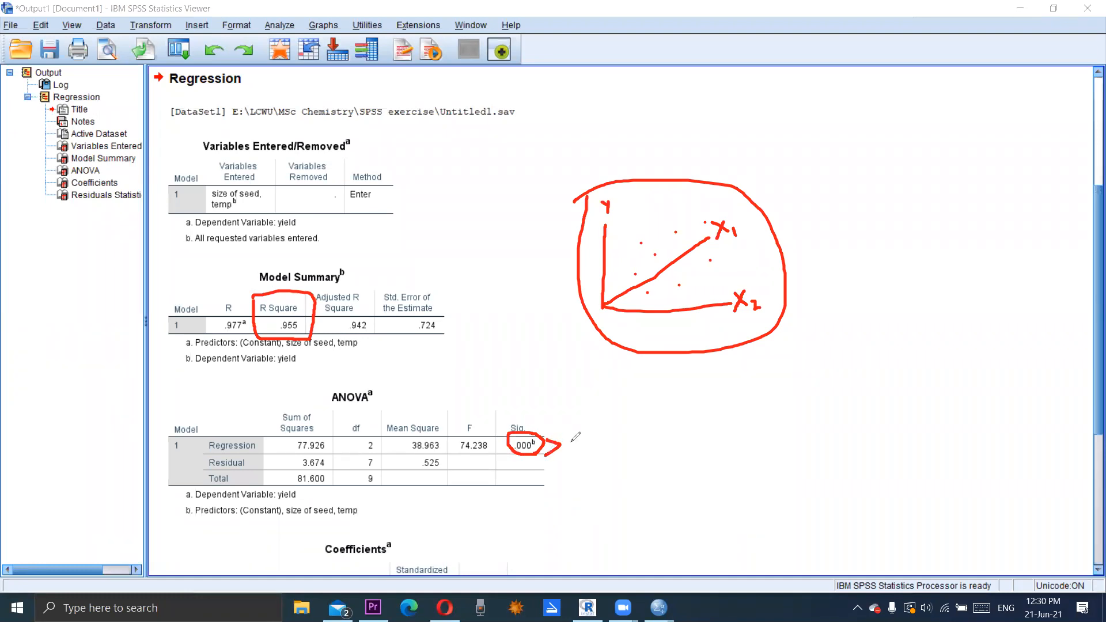
mouse_move(571, 442)
mouse_down()
mouse_move(578, 448)
mouse_move(571, 441)
mouse_up()
click(584, 450)
mouse_move(596, 440)
mouse_down()
mouse_move(607, 443)
mouse_move(597, 438)
mouse_up()
mouse_move(615, 435)
mouse_down()
mouse_move(629, 446)
mouse_move(617, 453)
mouse_up()
drag(180, 447, 199, 437)
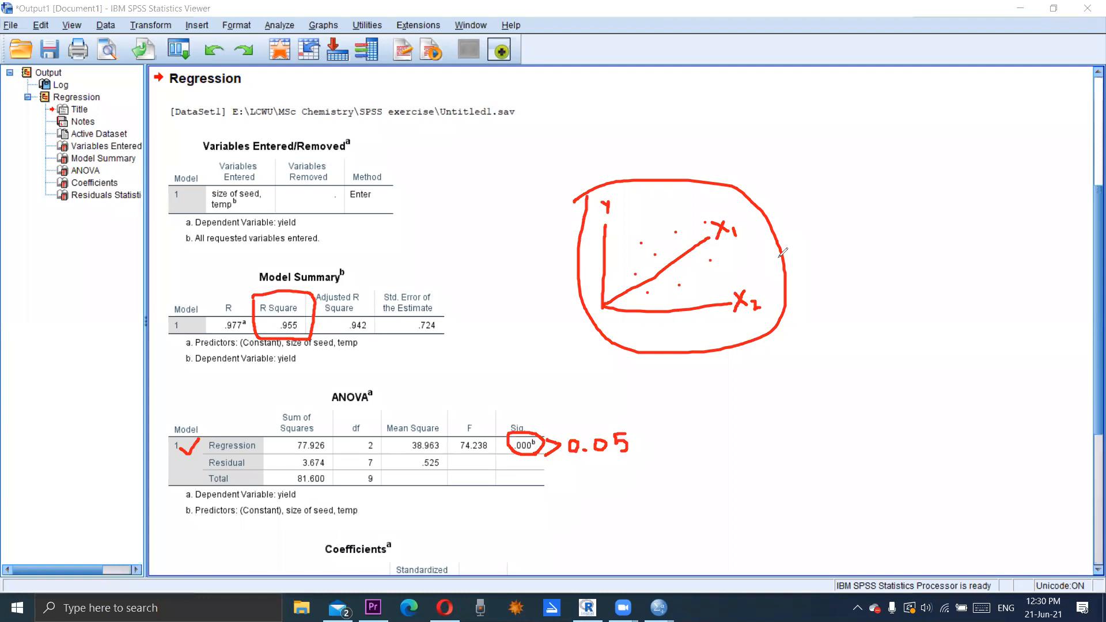
Mark the R Square value again, then clear all annotations from the output
click(279, 325)
mouse_move(286, 325)
mouse_down()
mouse_move(305, 330)
mouse_move(308, 311)
mouse_move(276, 316)
mouse_move(288, 324)
mouse_up()
click(820, 67)
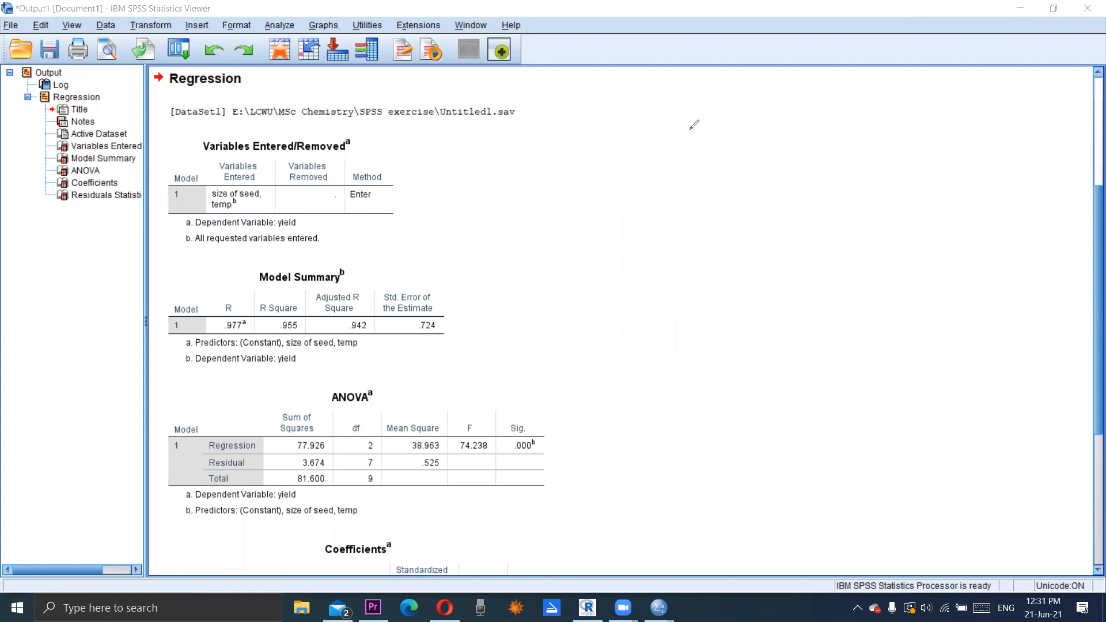
click(674, 115)
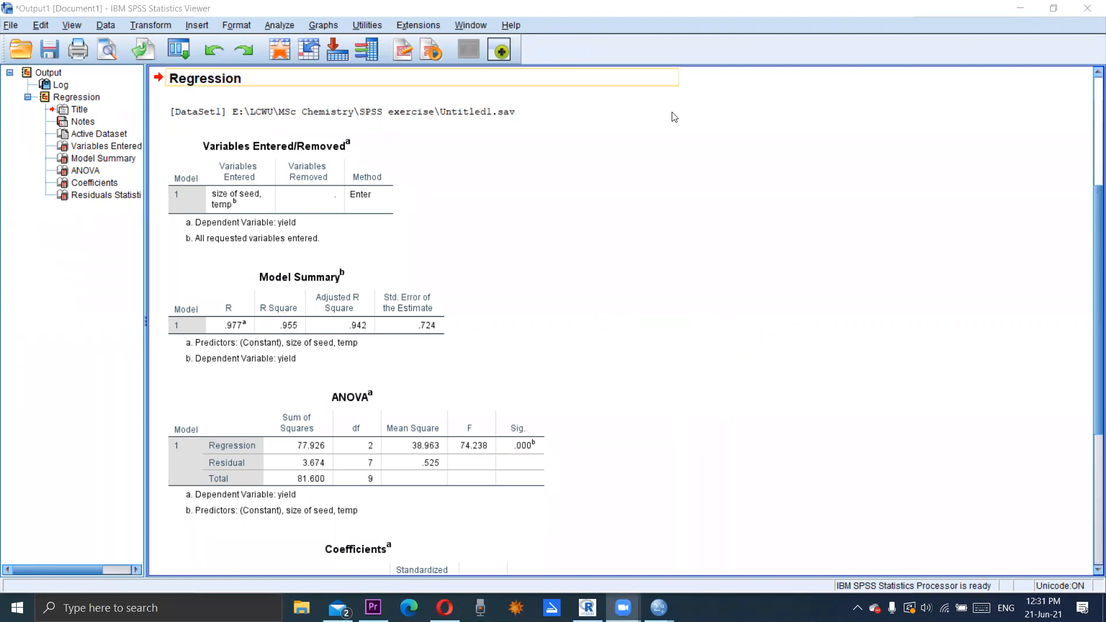
Circle the Coefficients title, box its unstandardized B values, and label temp as X1 and size of seed as X2
scroll(1091, 570, down, 5)
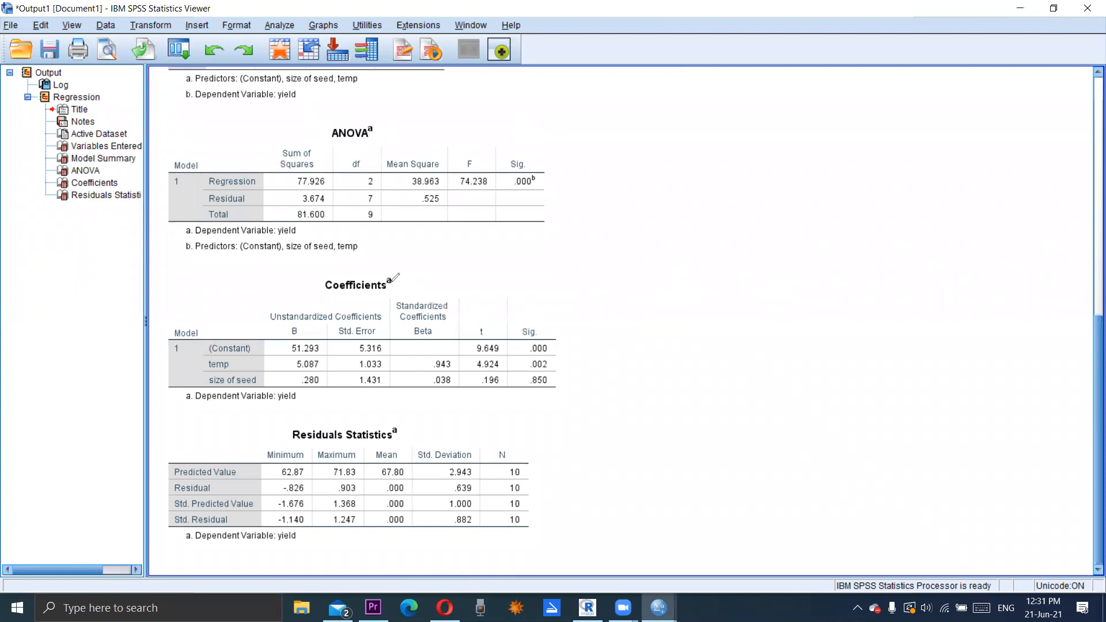
mouse_move(396, 274)
mouse_down()
mouse_move(373, 273)
mouse_move(334, 300)
mouse_move(365, 303)
mouse_move(398, 275)
mouse_up()
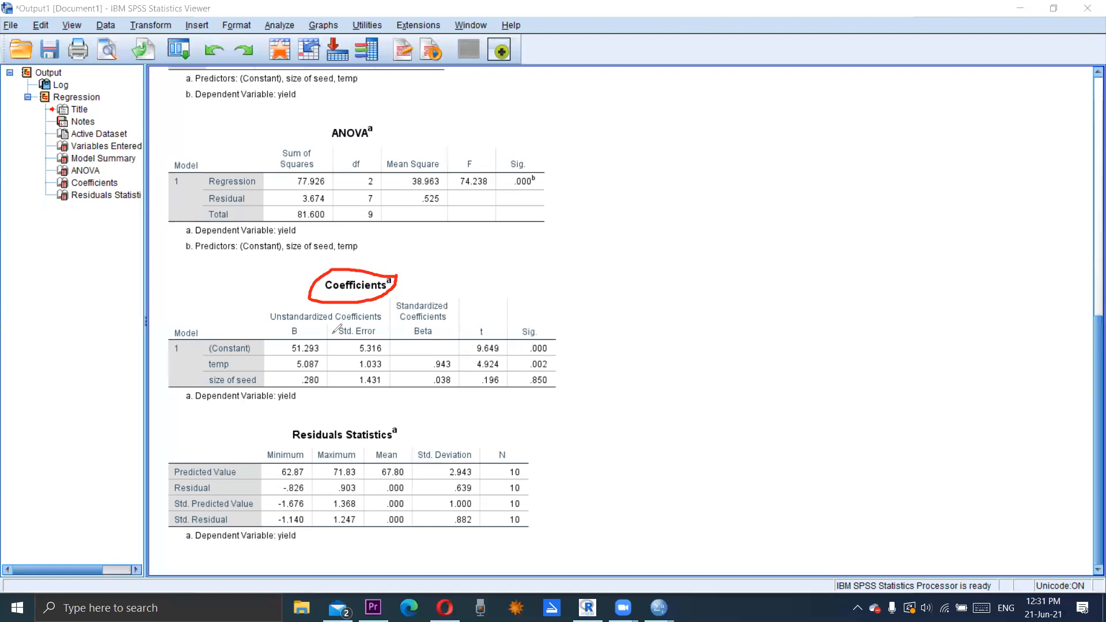
mouse_move(325, 340)
mouse_down()
mouse_move(282, 342)
mouse_move(283, 384)
mouse_move(340, 386)
mouse_move(336, 340)
mouse_up()
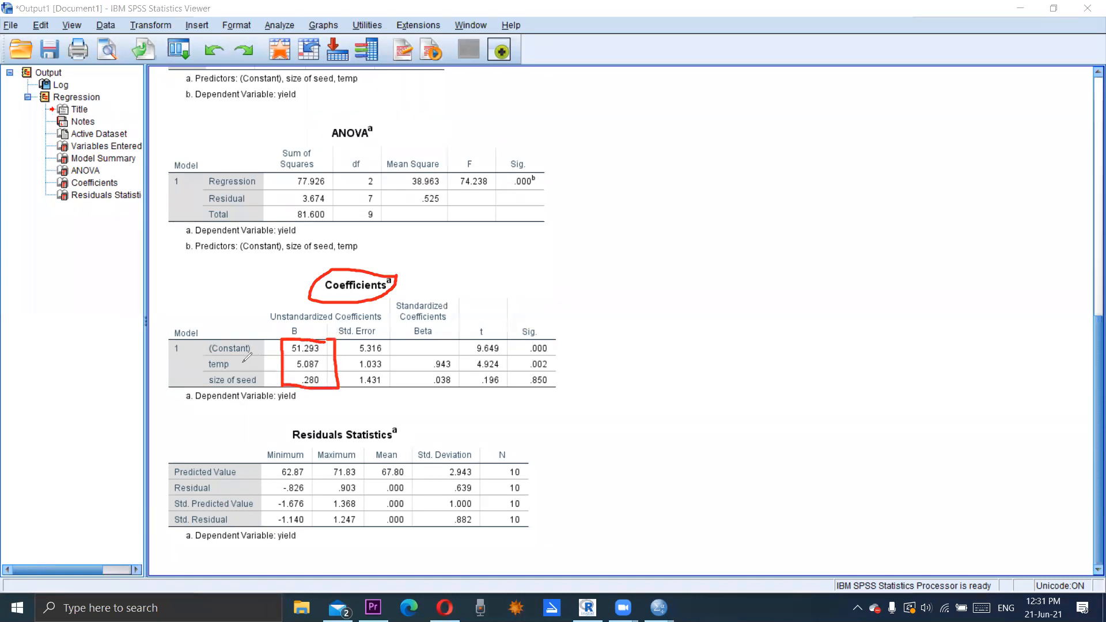
mouse_move(239, 358)
mouse_down()
mouse_move(243, 369)
mouse_move(248, 356)
mouse_move(238, 371)
mouse_move(276, 390)
mouse_up()
Start the regression equation as a text annotation reading "Y^=51.293+" beside the Coefficients table
click(550, 260)
text(Y)
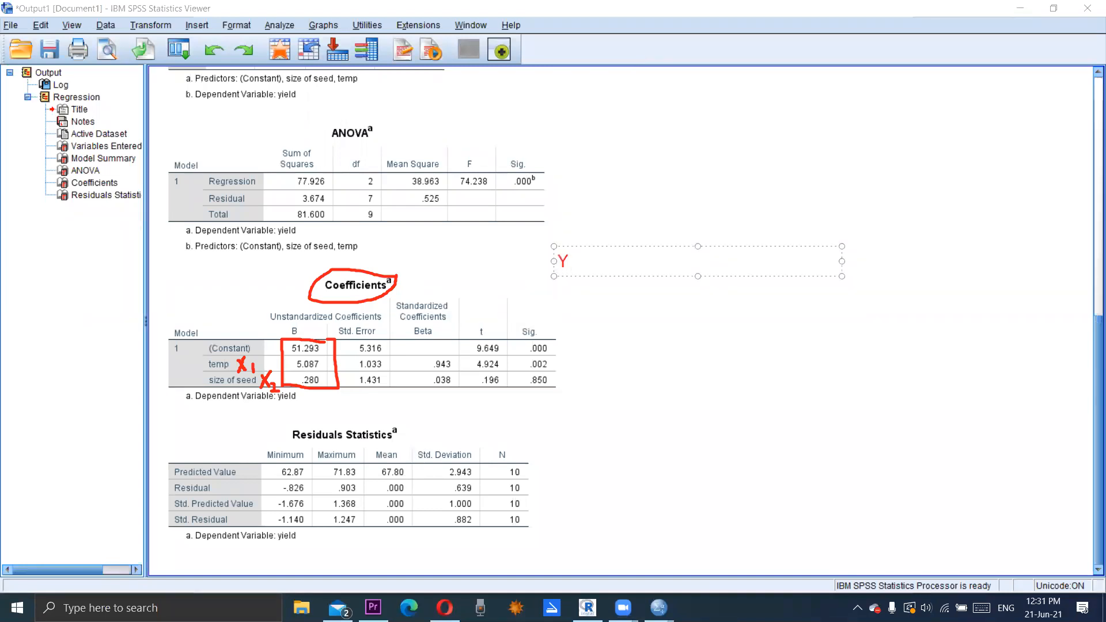
text(^=)
text(51.293+)
click(292, 360)
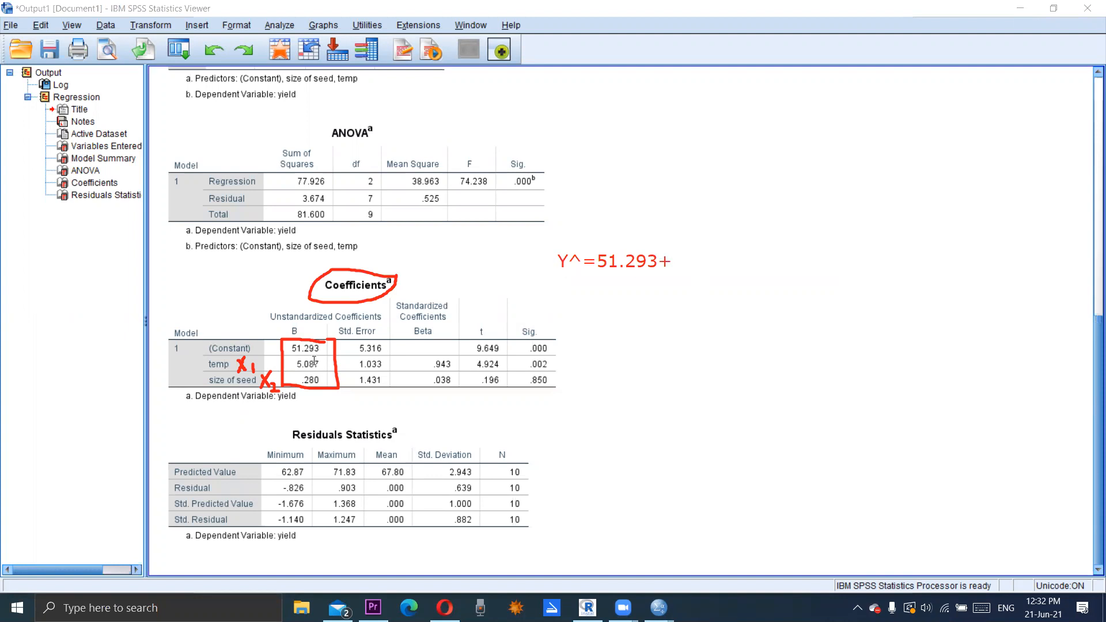
click(314, 361)
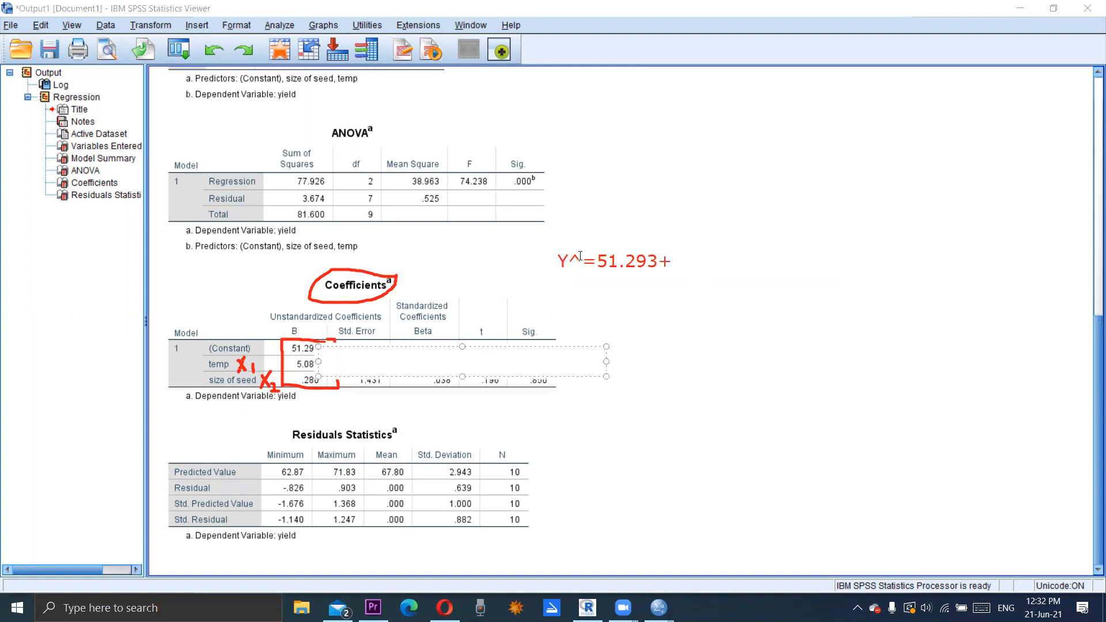
click(550, 256)
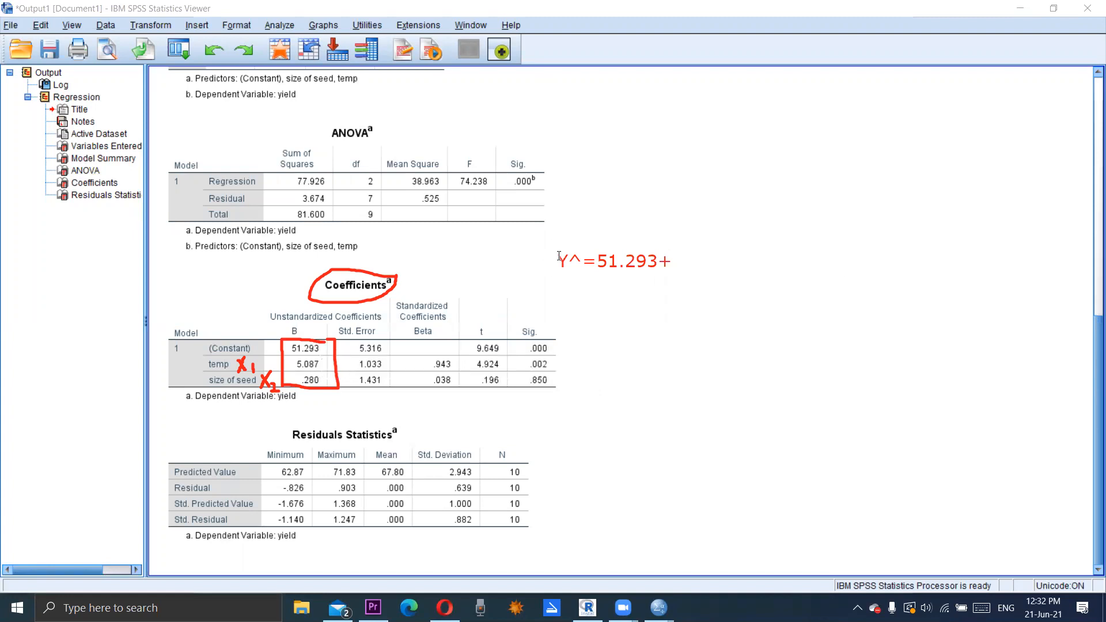
Complete the regression equation by adding a text annotation reading "5.087X1+0.280X2" after "Y^=51.293+"
click(559, 256)
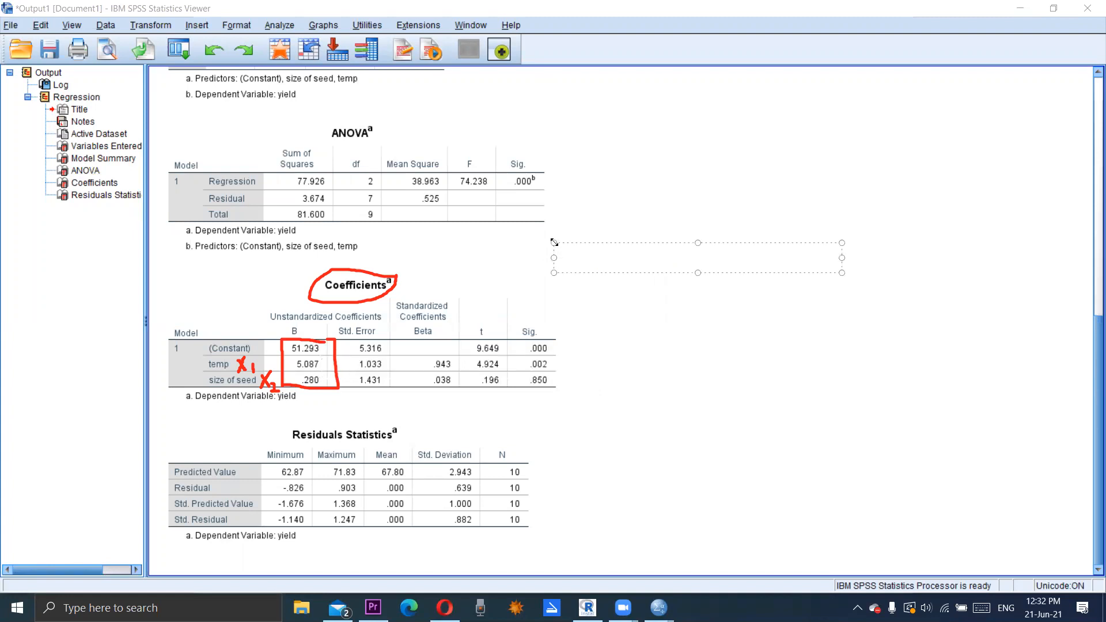
text(Y^=51.293)
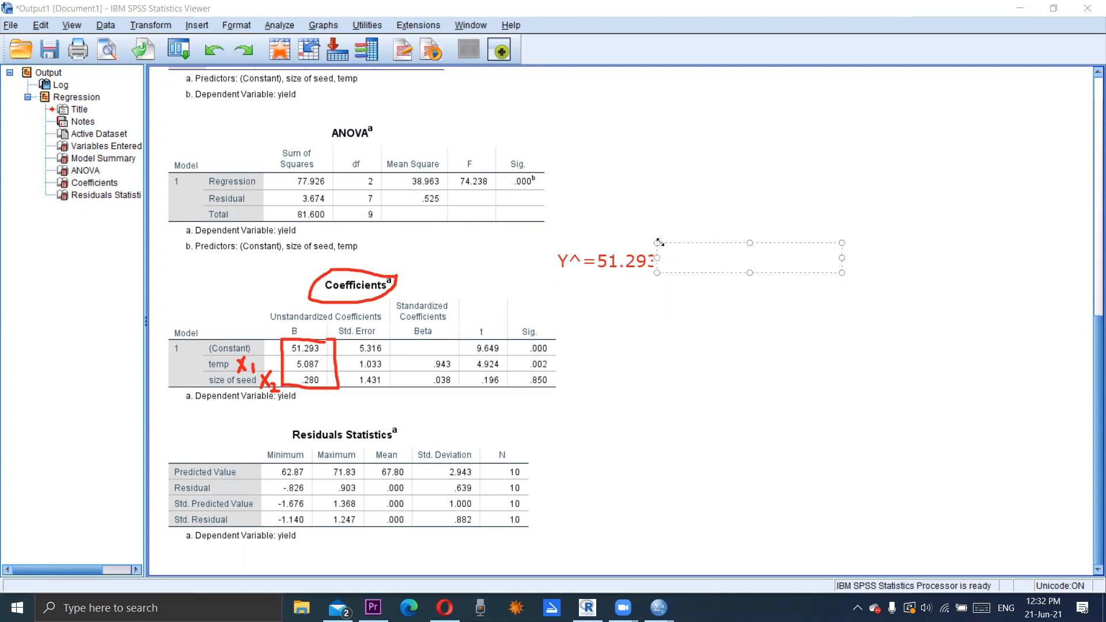
text(+)
text(5.0)
text(87)
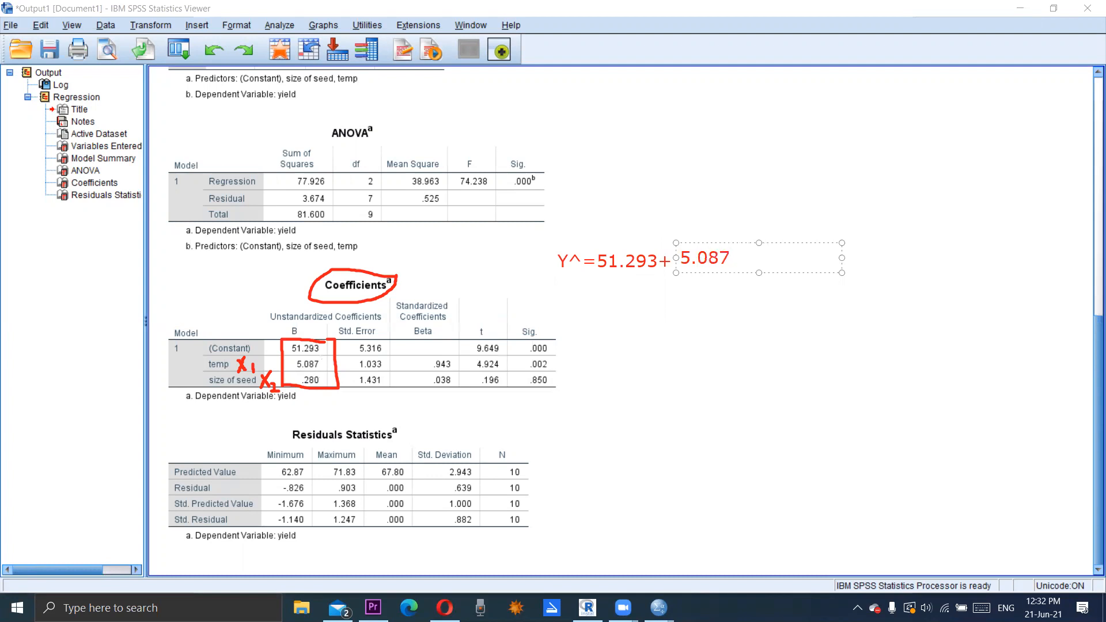
text(X1+0.280)
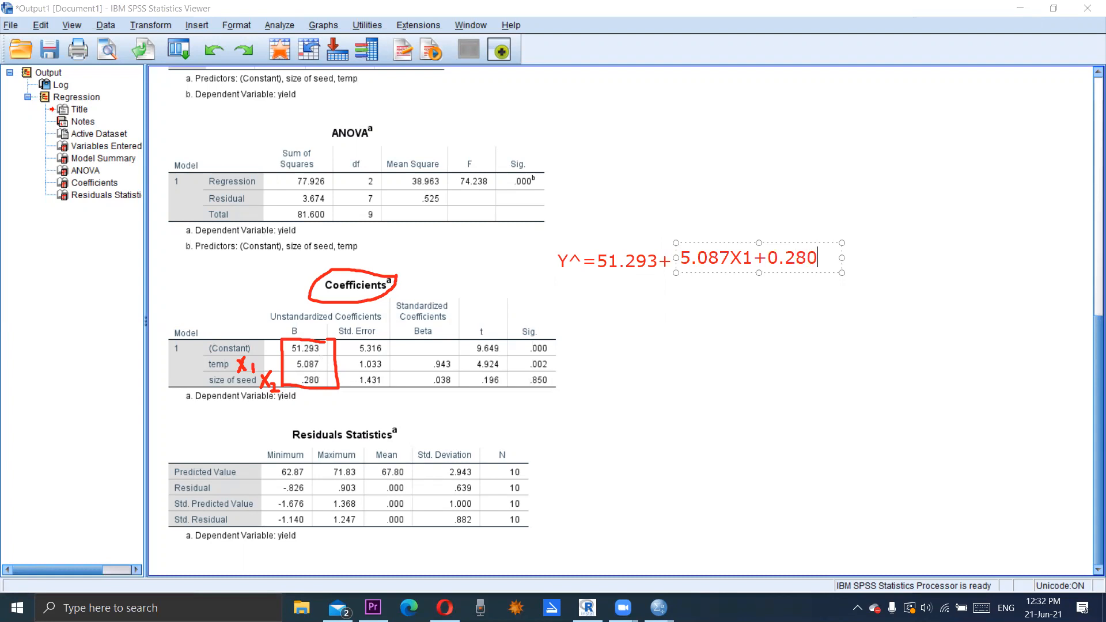
text(X2)
click(753, 330)
Add the heading "Multiple fitted regression equation" above the equation and widen its text box so it fits on one line
click(544, 225)
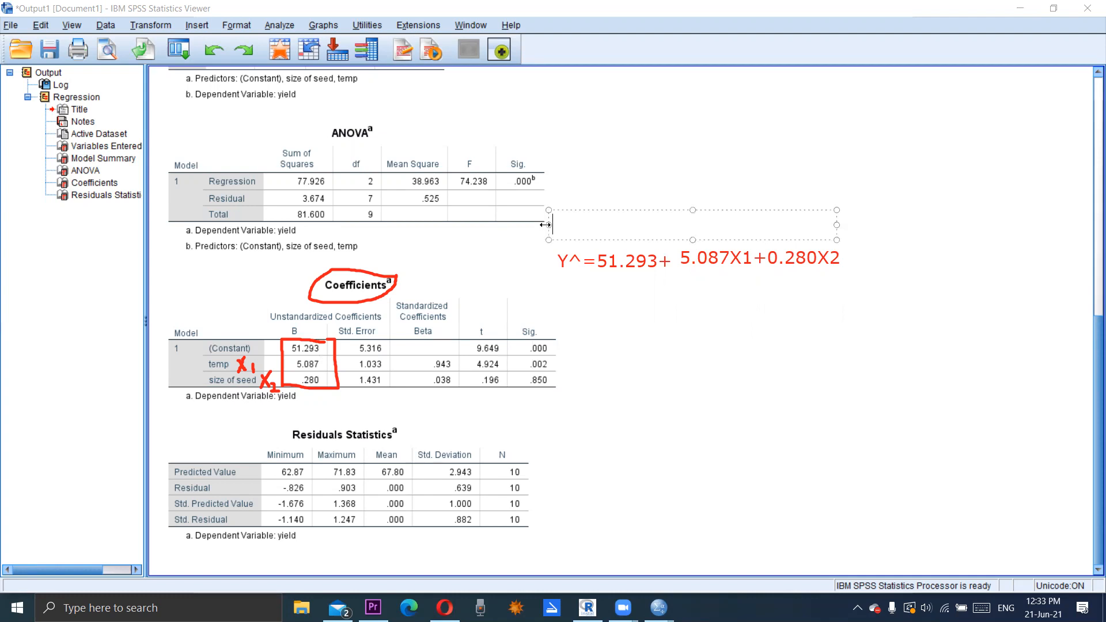
text(Multiple )
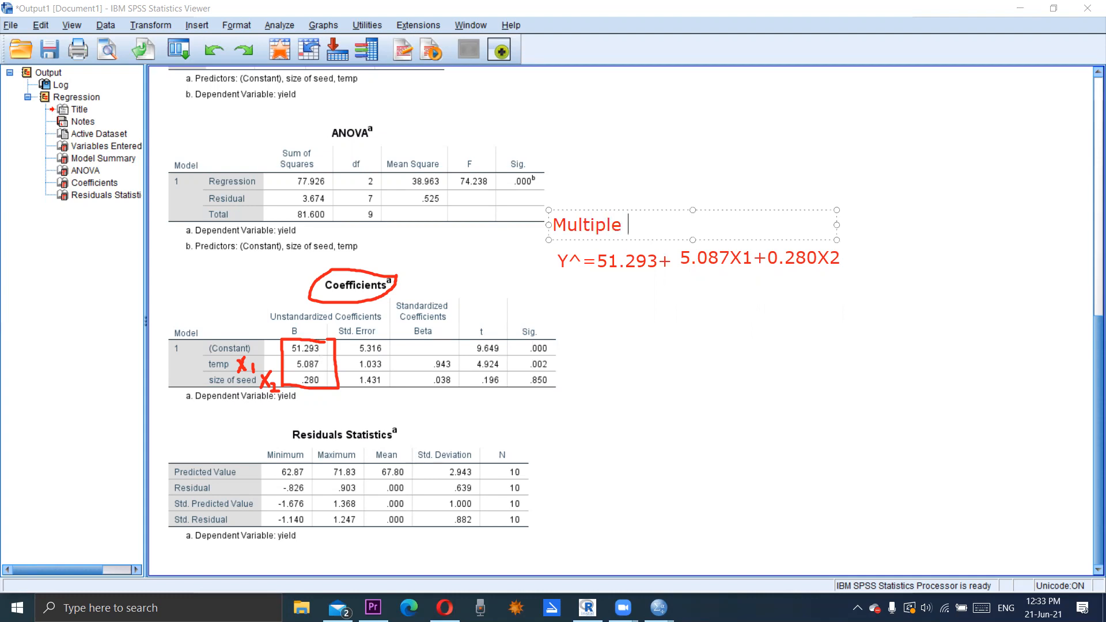
text(fitted regression)
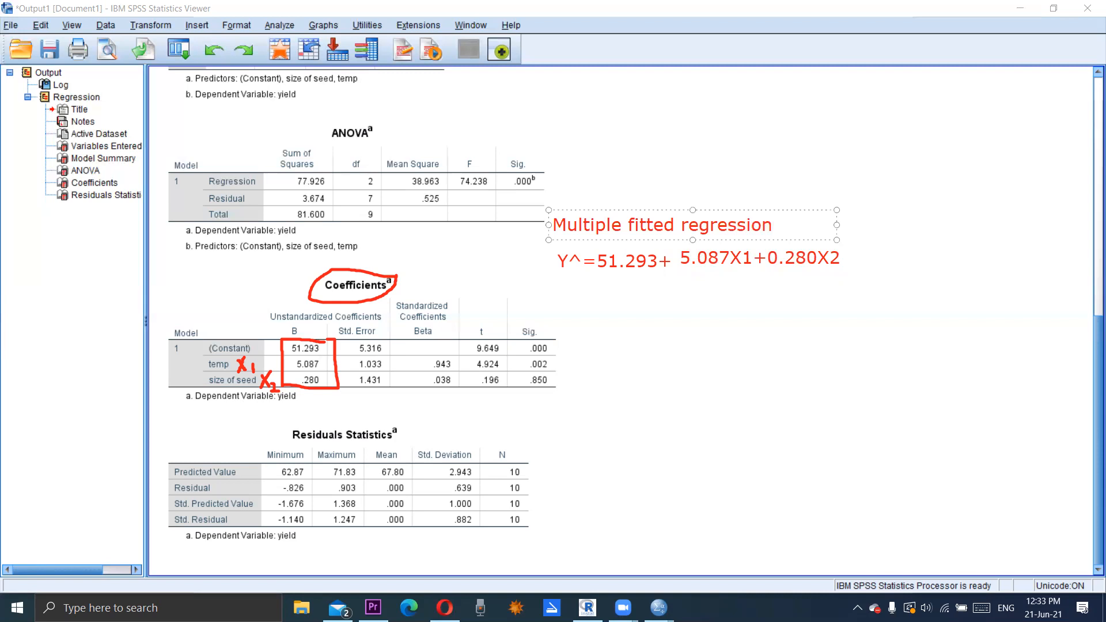
text( m)
key(BackSpace)
text(equation)
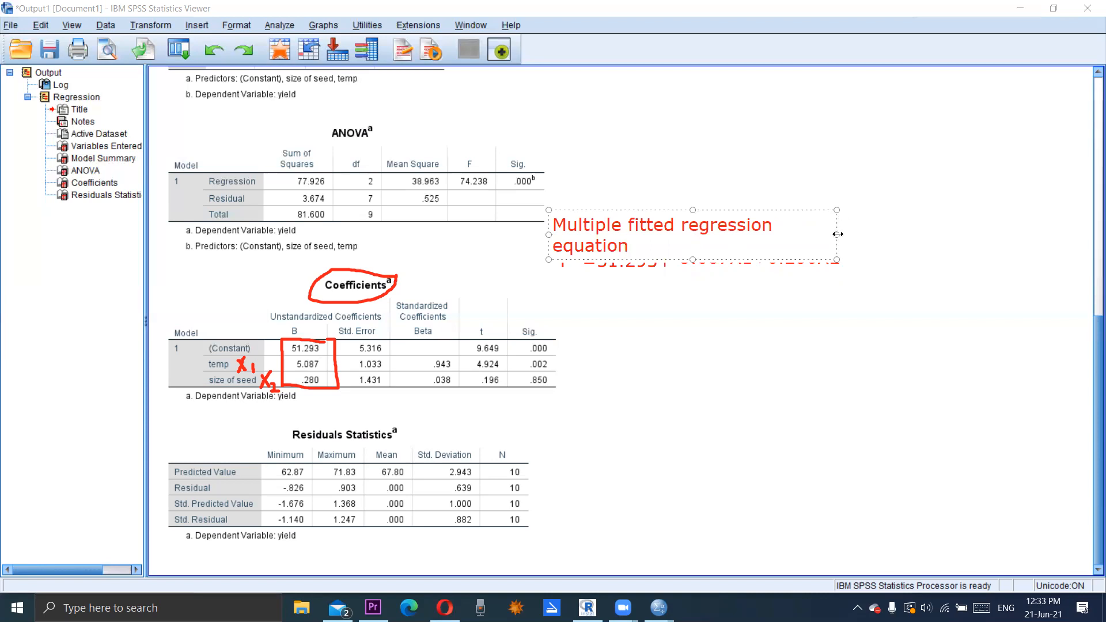
drag(836, 234, 883, 233)
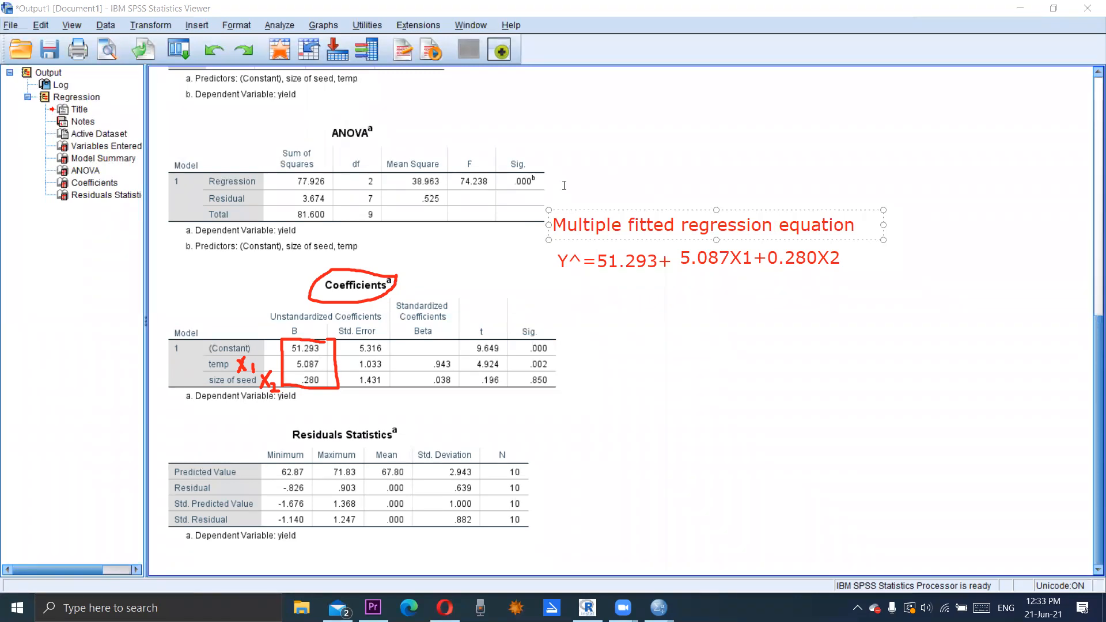
Add a text annotation beside the ANOVA table reading "Step_III" with "R2=0.955" on the second line
click(565, 166)
click(565, 166)
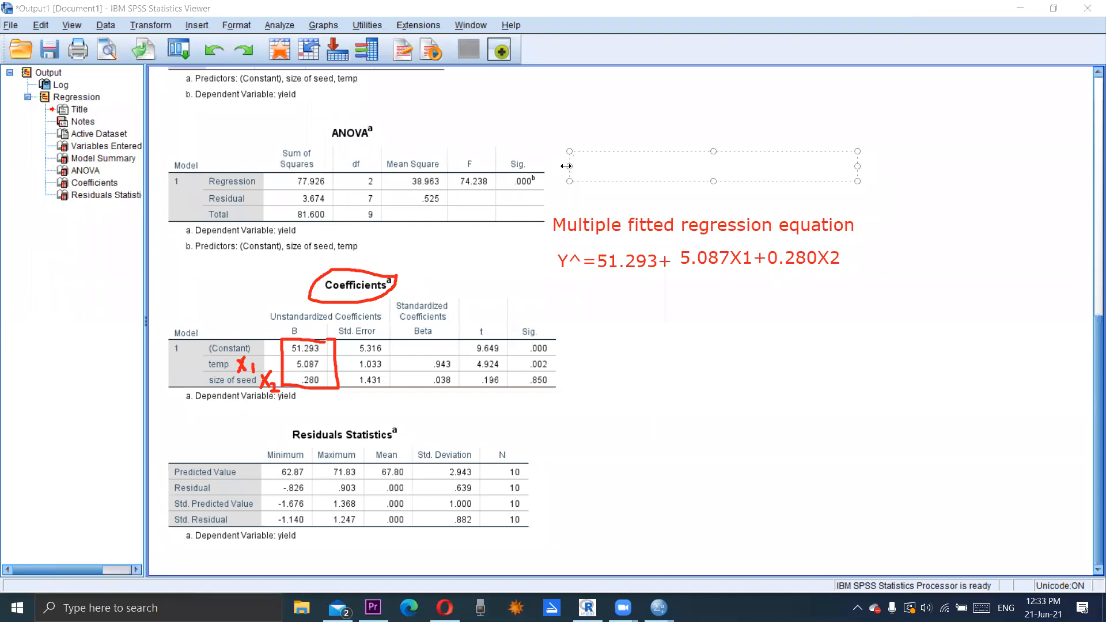
text(Step_III)
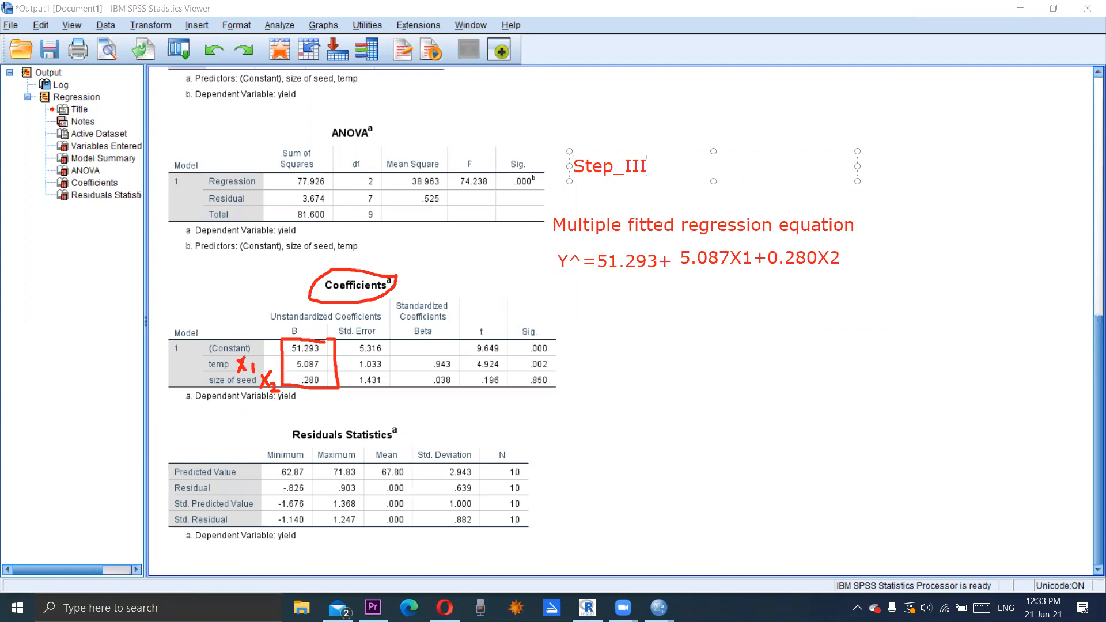
key(Return)
text(R2=0.95)
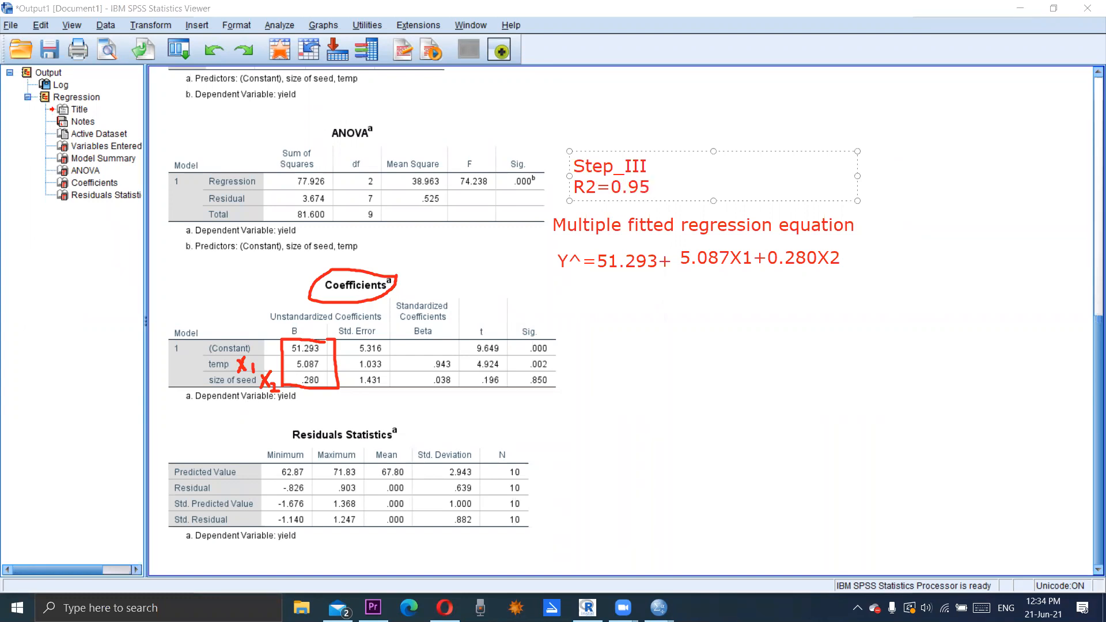
text(4)
key(BackSpace)
text(5)
key(Return)
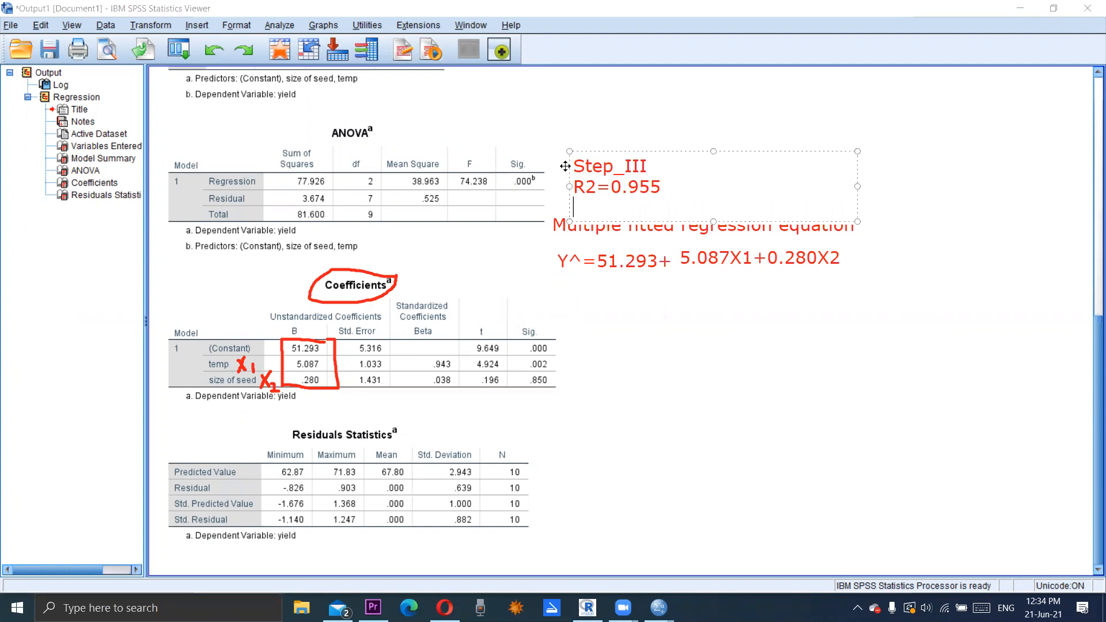
Extend the Step_III annotation with the lines "Since in regression" and "P-value=0.000"
text(Since in regression)
key(Return)
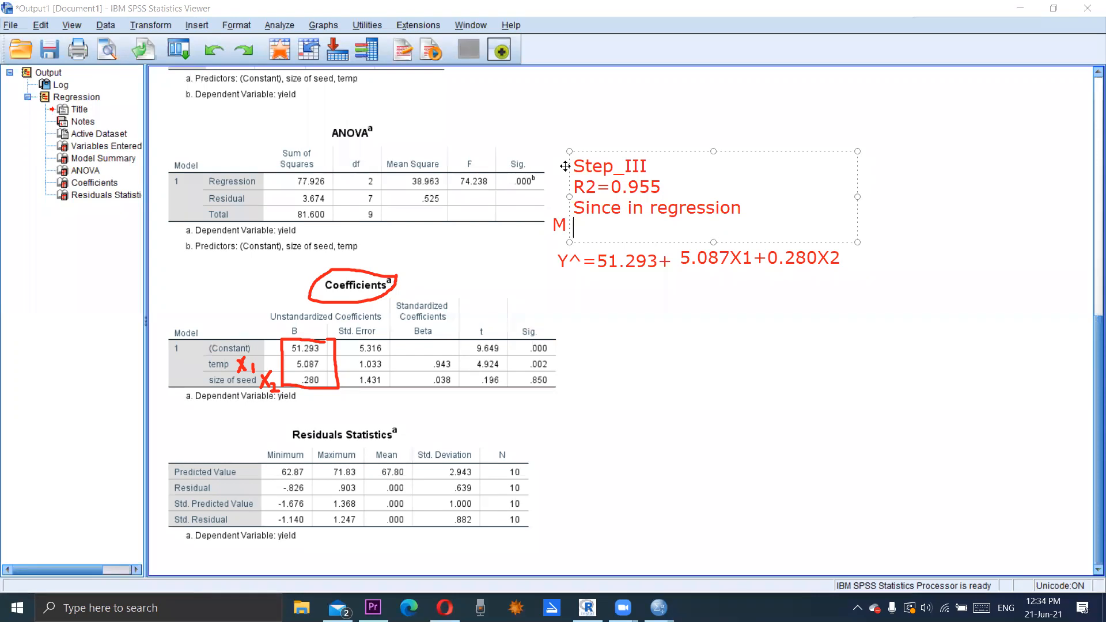
text(P-value=0.000)
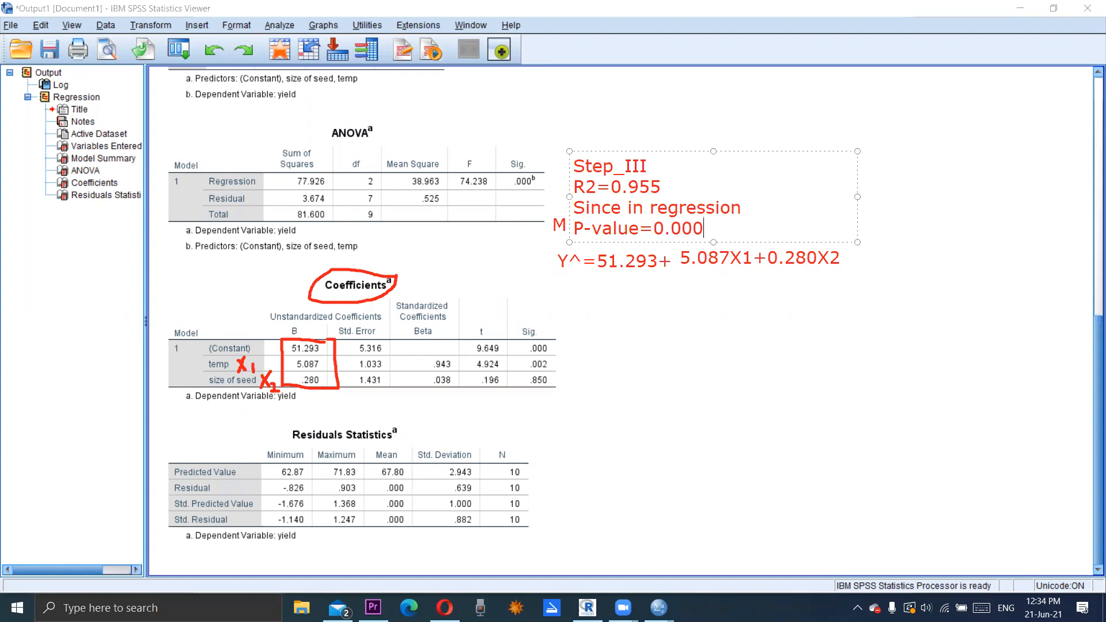
click(706, 320)
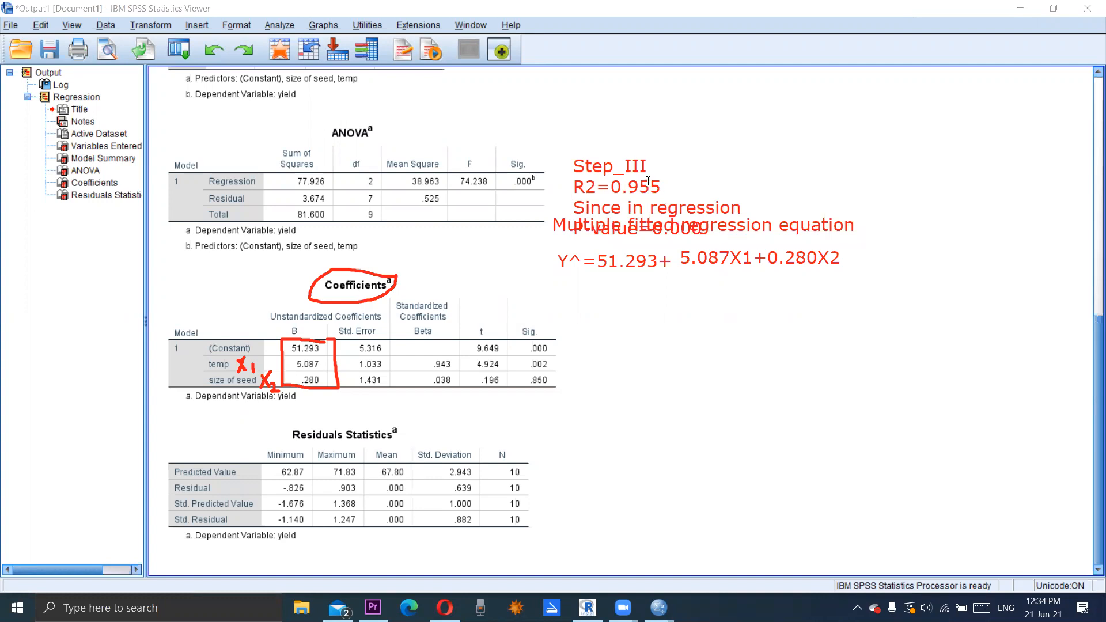
click(557, 224)
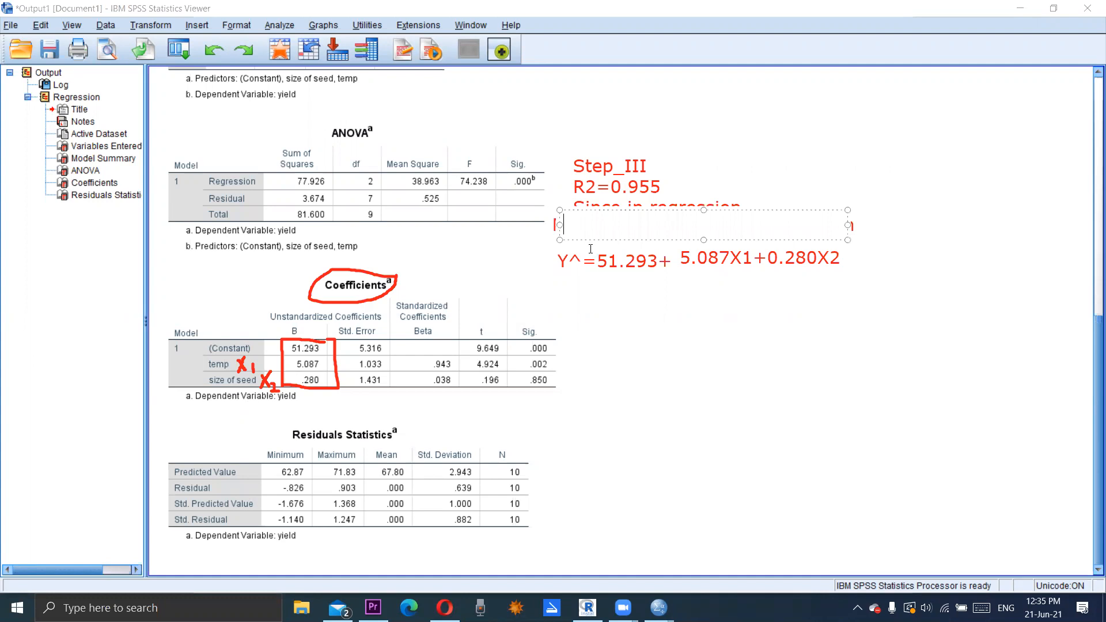
click(760, 383)
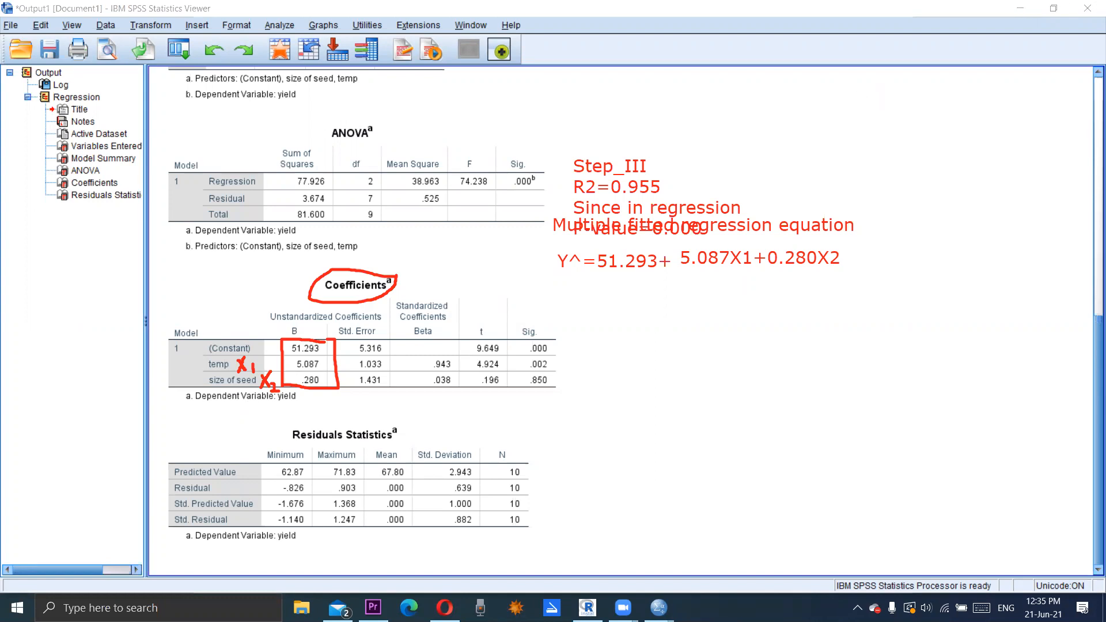
click(412, 604)
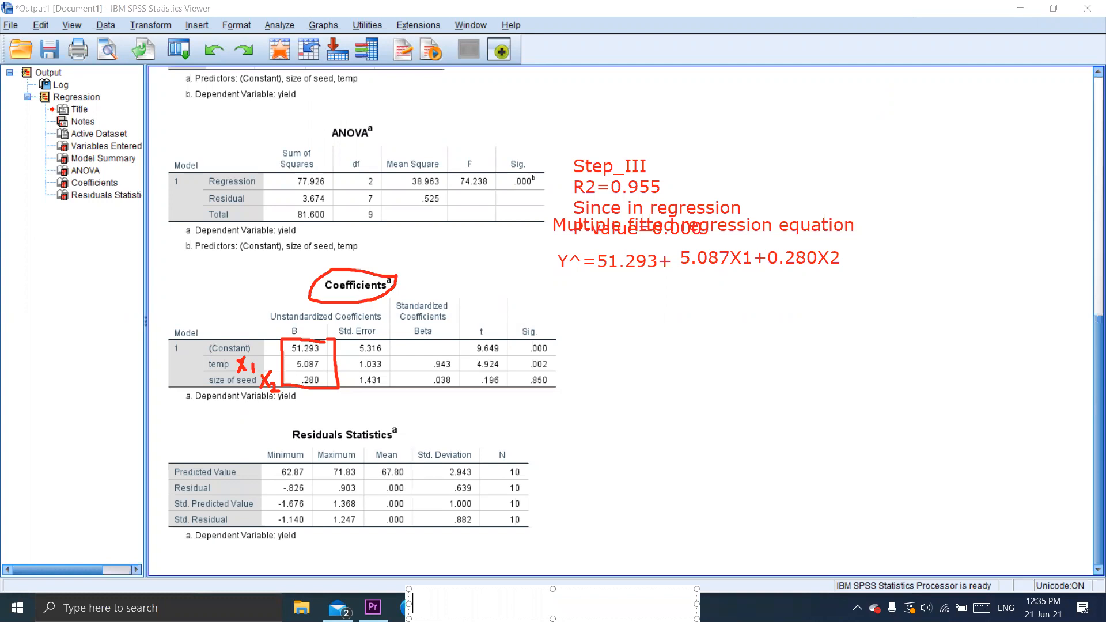
Bring the Model Summary values into view and clear all annotations from the output
click(558, 22)
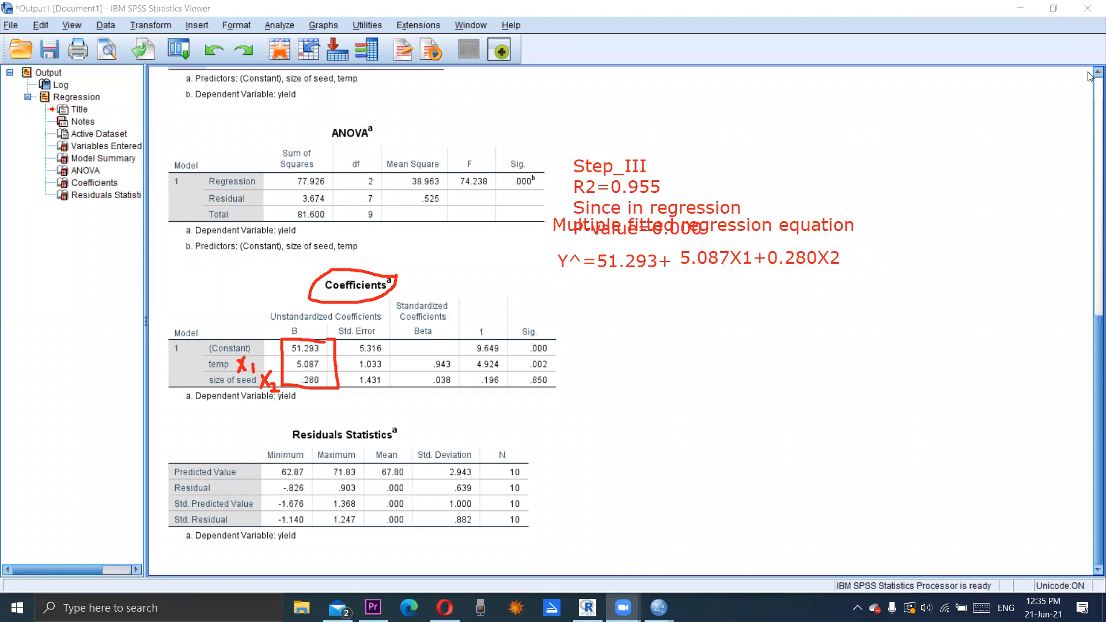
scroll(1090, 77, up, 1)
scroll(1090, 76, up, 1)
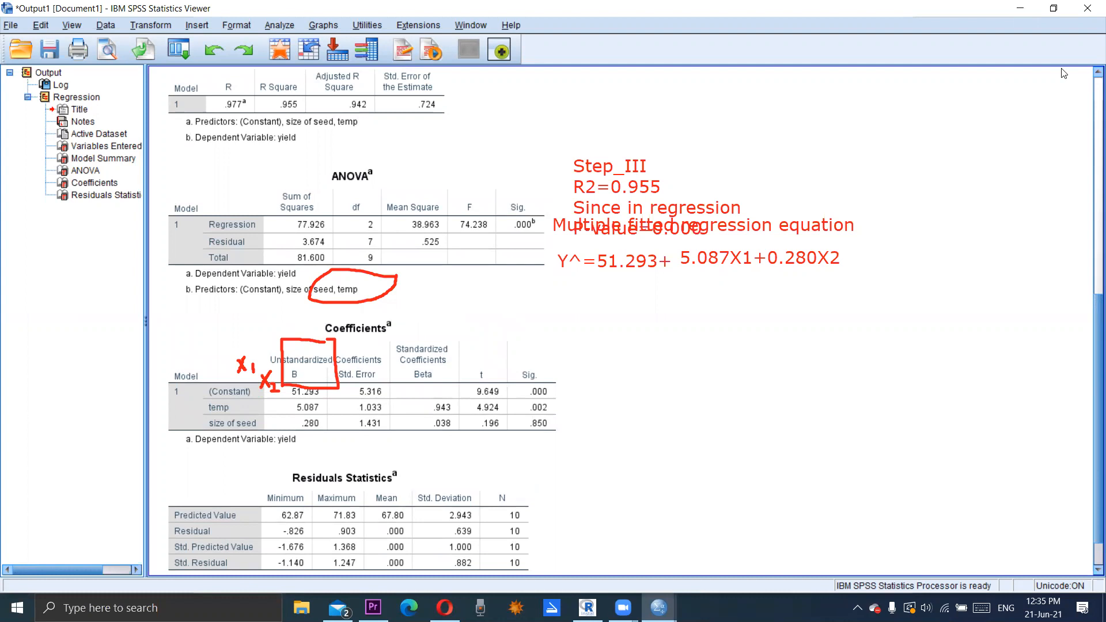
click(1064, 73)
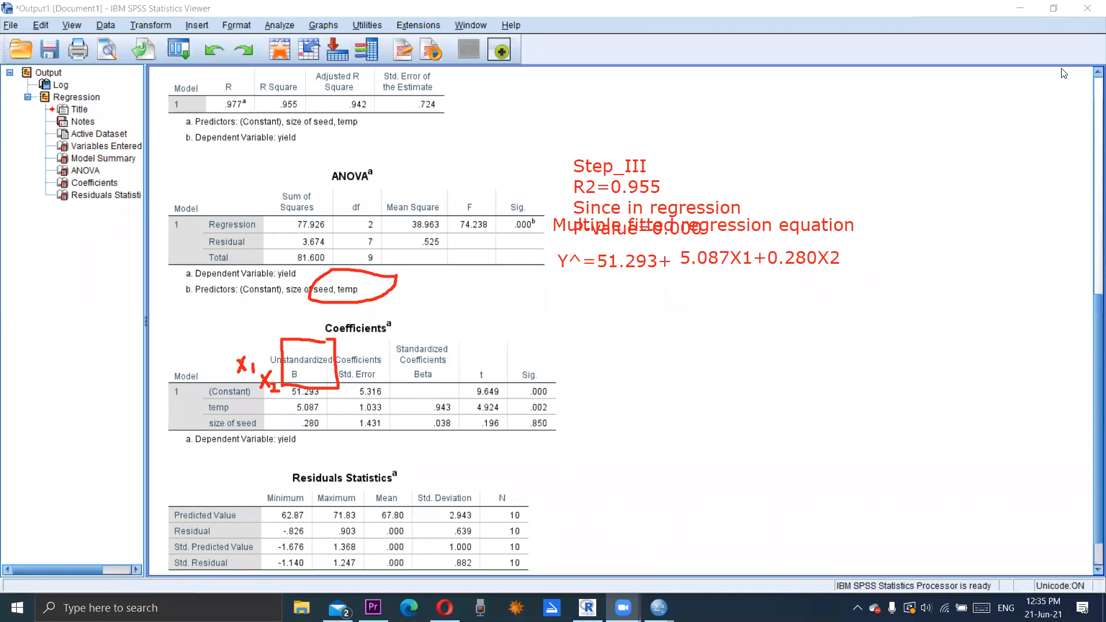
click(1064, 73)
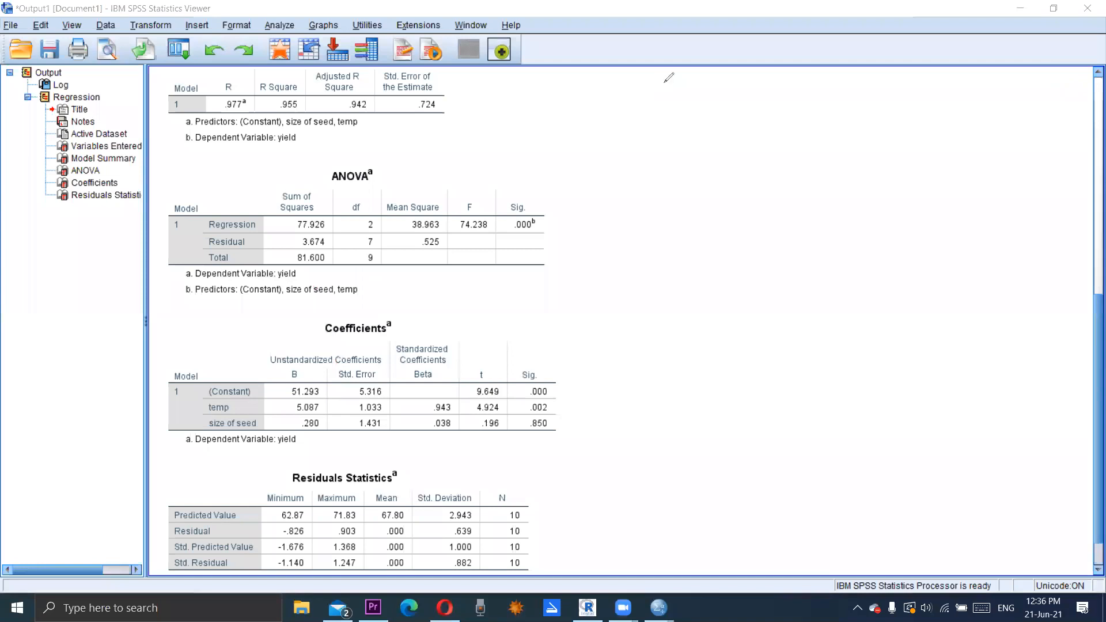
Circle the R Square and ANOVA significance values, and box the Coefficients row labels with their unstandardized B values
mouse_move(255, 74)
mouse_down()
mouse_move(255, 103)
mouse_move(315, 101)
mouse_move(312, 78)
mouse_move(252, 74)
mouse_up()
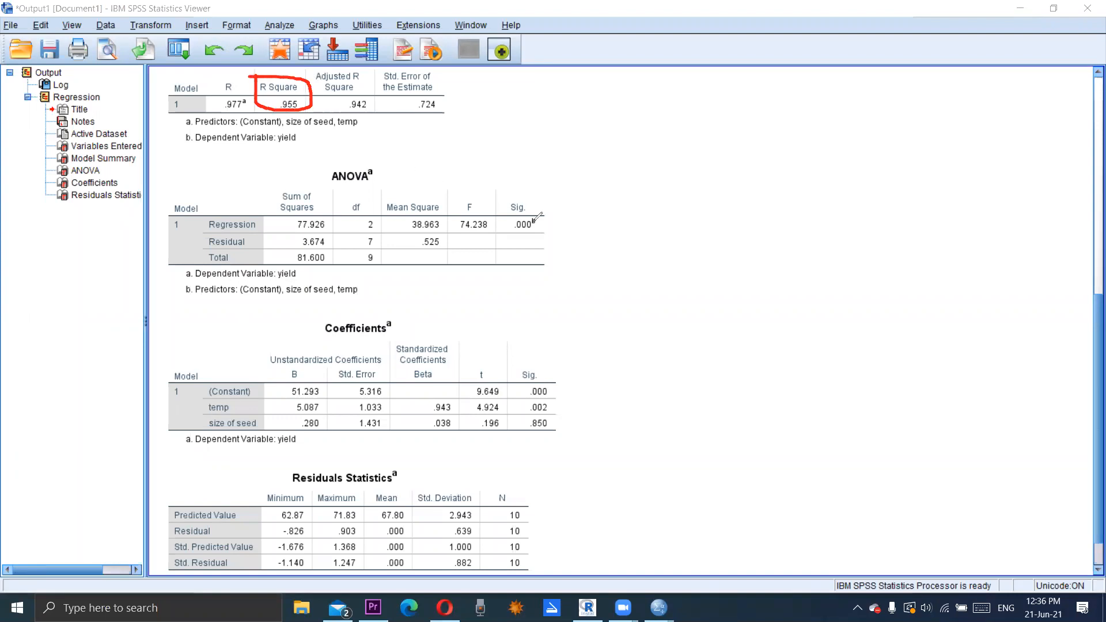
mouse_move(546, 219)
mouse_down()
mouse_move(498, 214)
mouse_move(515, 234)
mouse_move(546, 218)
mouse_up()
mouse_move(201, 379)
mouse_down()
mouse_move(202, 429)
mouse_move(336, 436)
mouse_move(330, 386)
mouse_move(199, 380)
mouse_up()
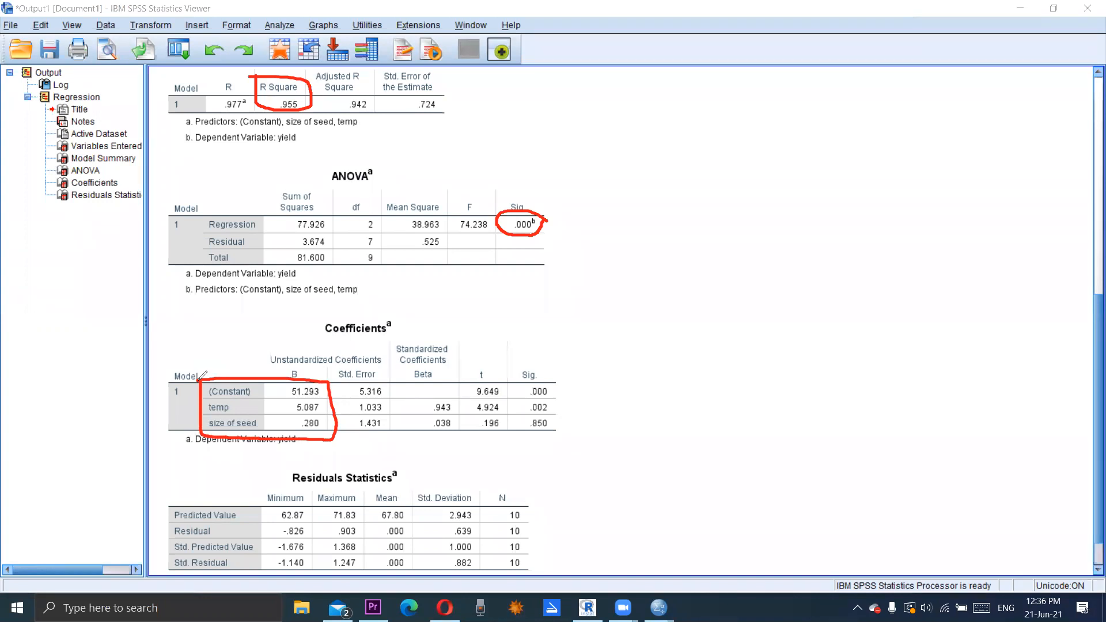
Switch to the Data Editor by minimizing the output window, and clear the leftover annotations
click(494, 11)
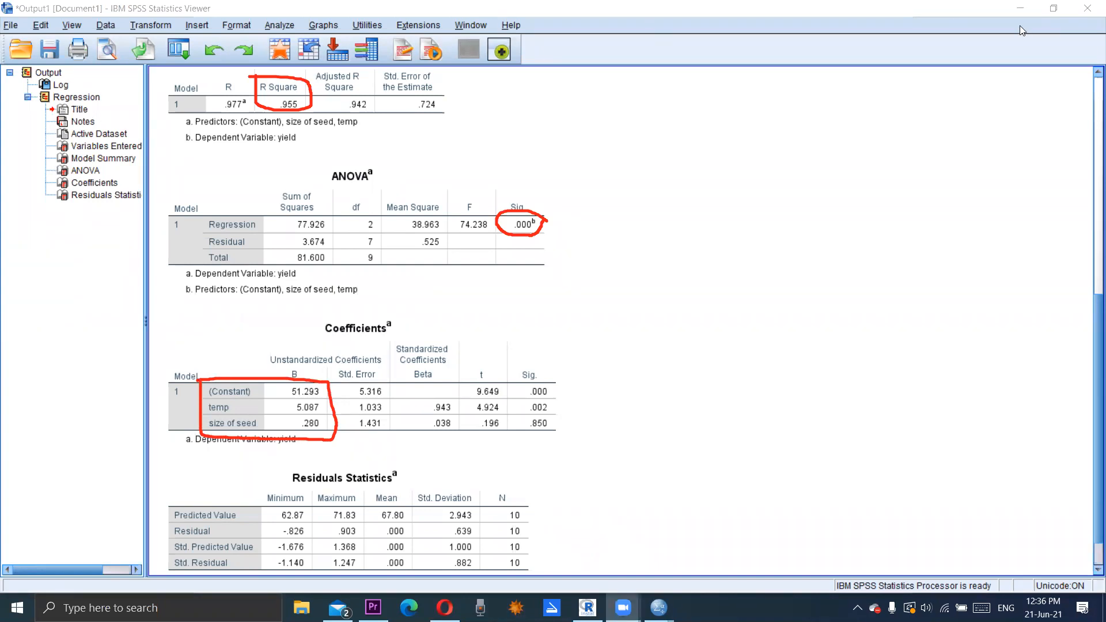
click(1020, 8)
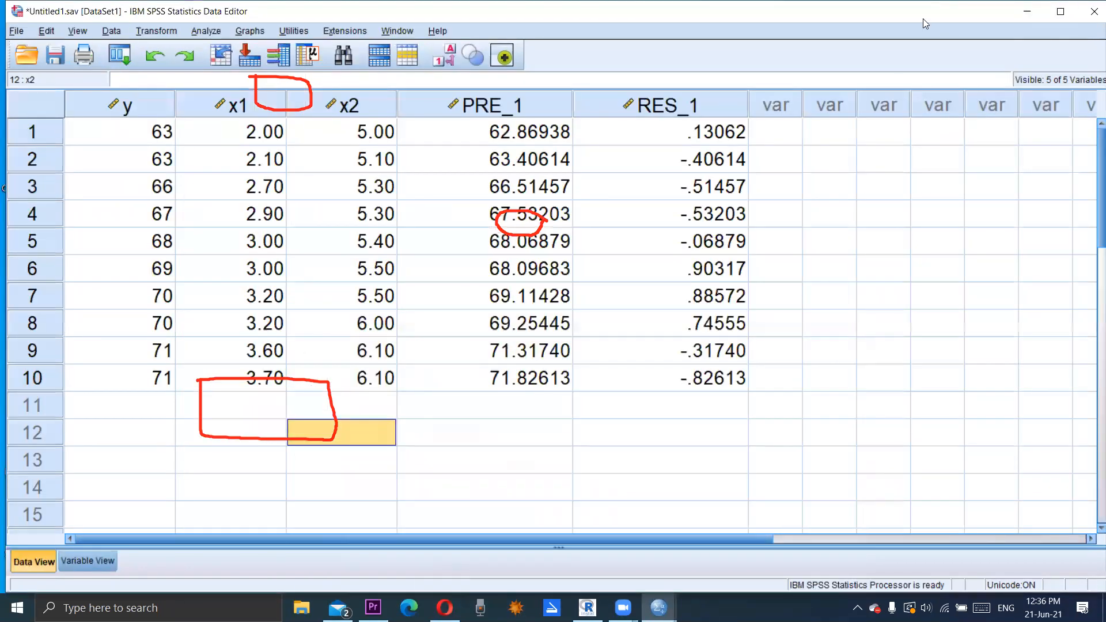
click(710, 69)
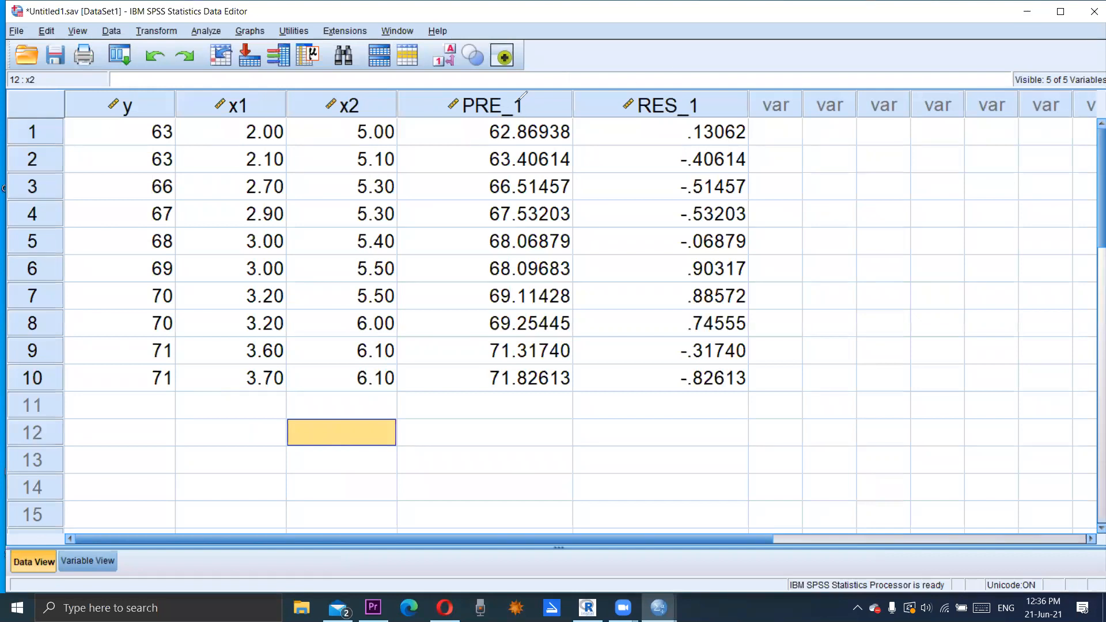
Circle the PRE_1 and RES_1 column names, bracket the residual values, and write a 0 total under them
mouse_move(525, 97)
mouse_down()
mouse_move(470, 96)
mouse_move(473, 116)
mouse_move(539, 107)
mouse_up()
mouse_move(716, 101)
mouse_down()
mouse_move(650, 87)
mouse_move(631, 126)
mouse_move(705, 98)
mouse_up()
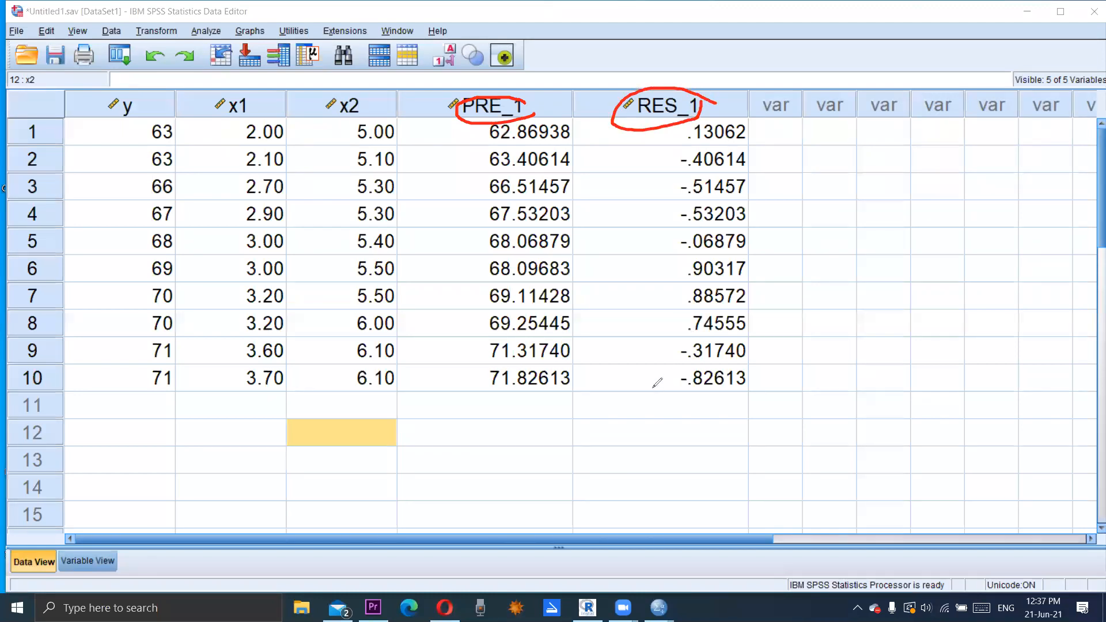
mouse_move(652, 391)
mouse_down()
mouse_move(756, 389)
mouse_move(731, 397)
mouse_up()
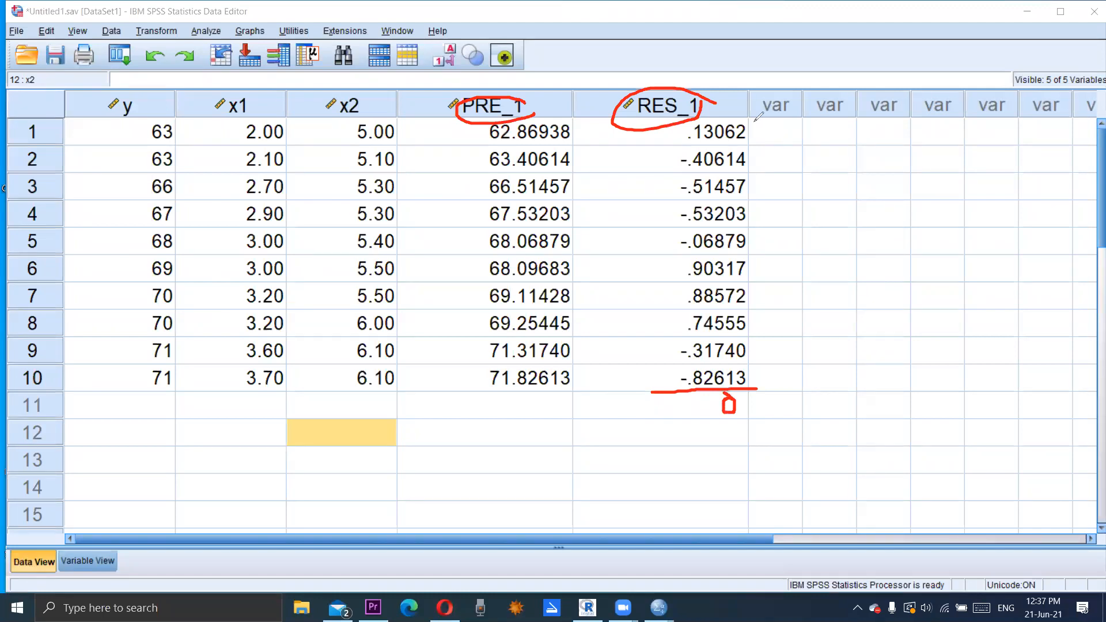
mouse_move(753, 122)
mouse_down()
mouse_move(766, 222)
mouse_move(752, 374)
mouse_up()
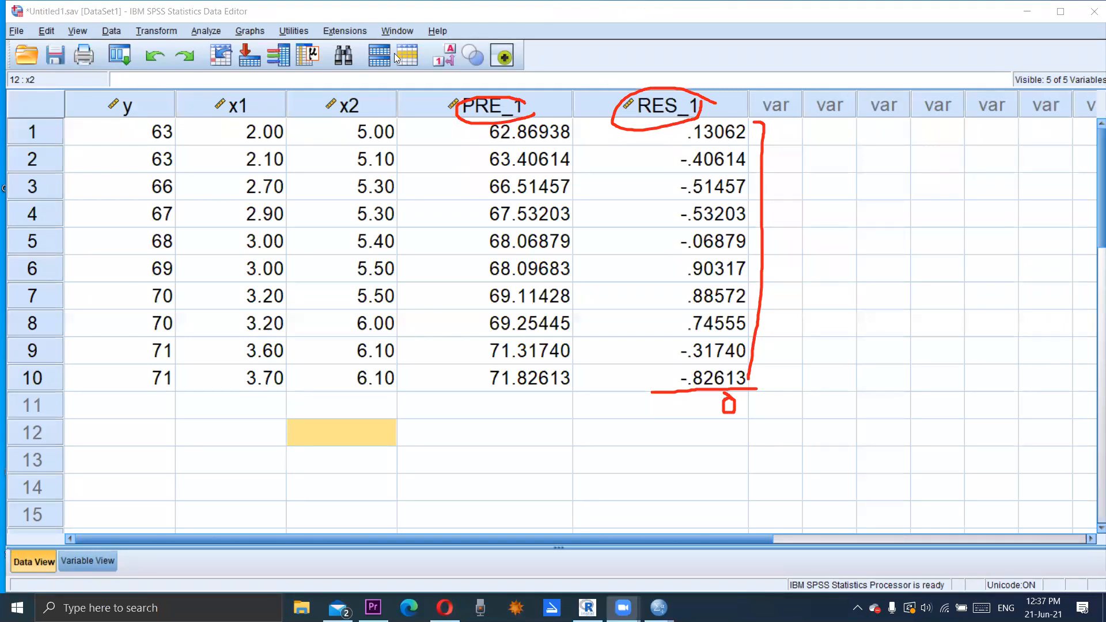
Start a Descriptives analysis with the Unstandardized Residual as its only variable
click(218, 34)
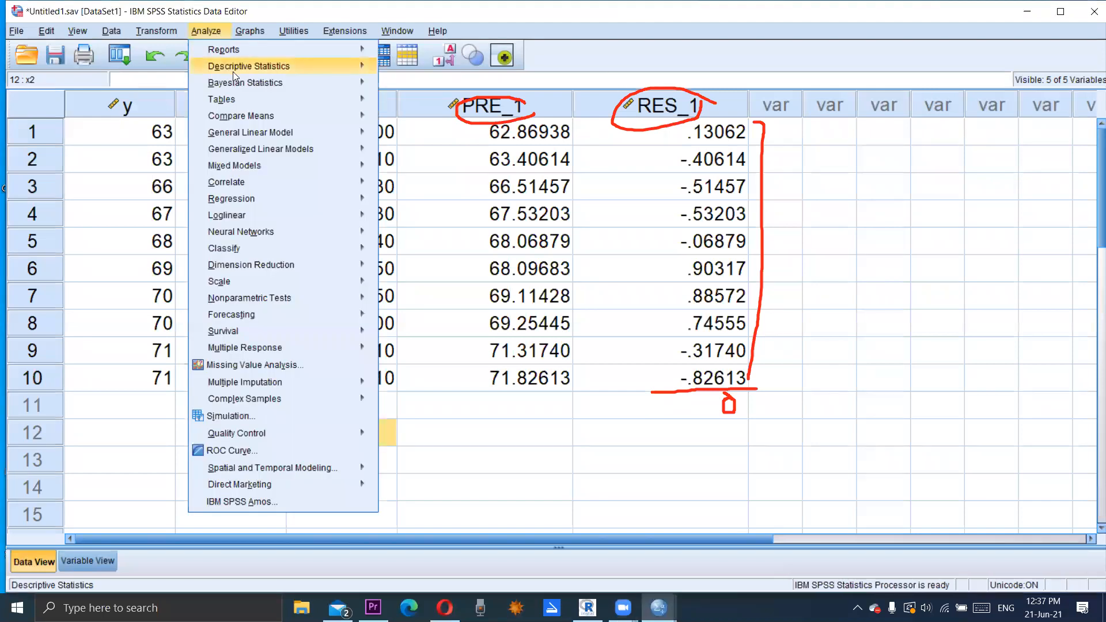
mouse_move(320, 67)
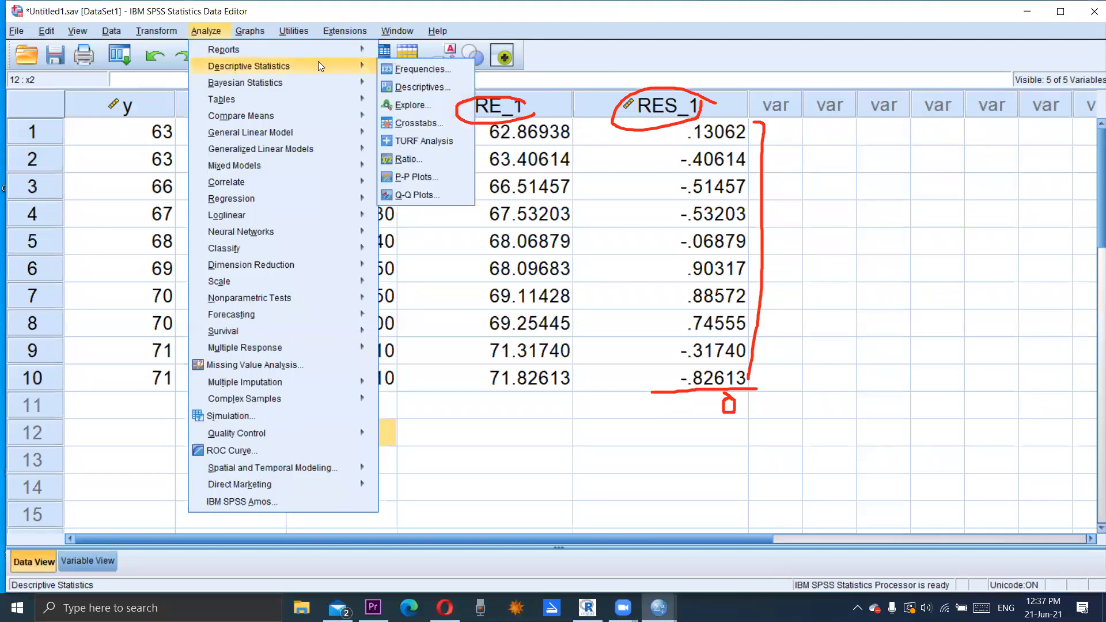
click(419, 86)
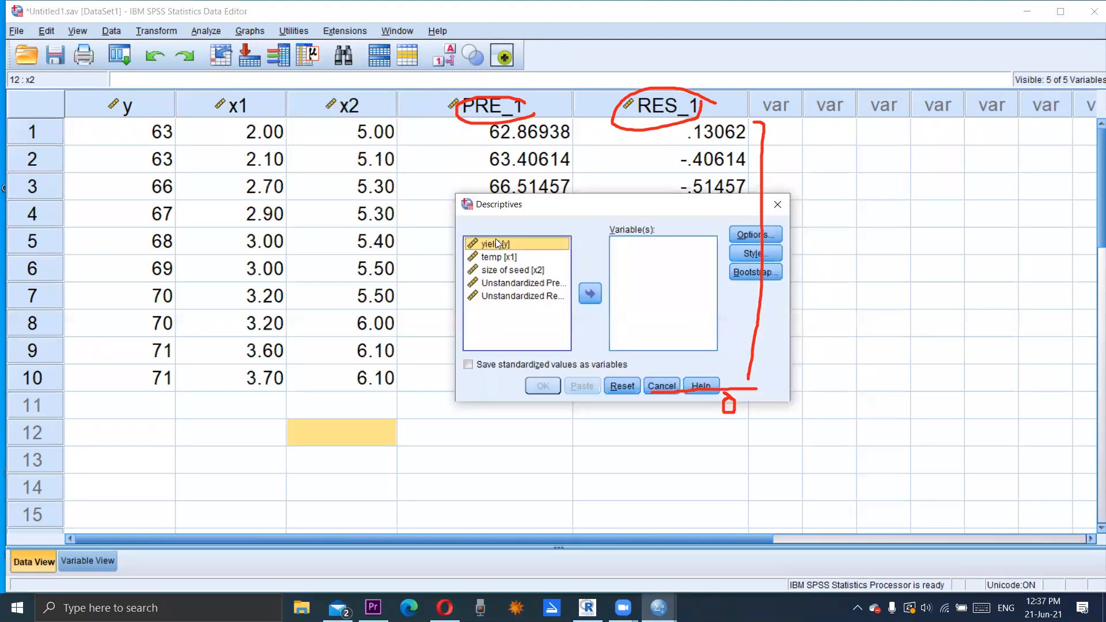
double_click(553, 296)
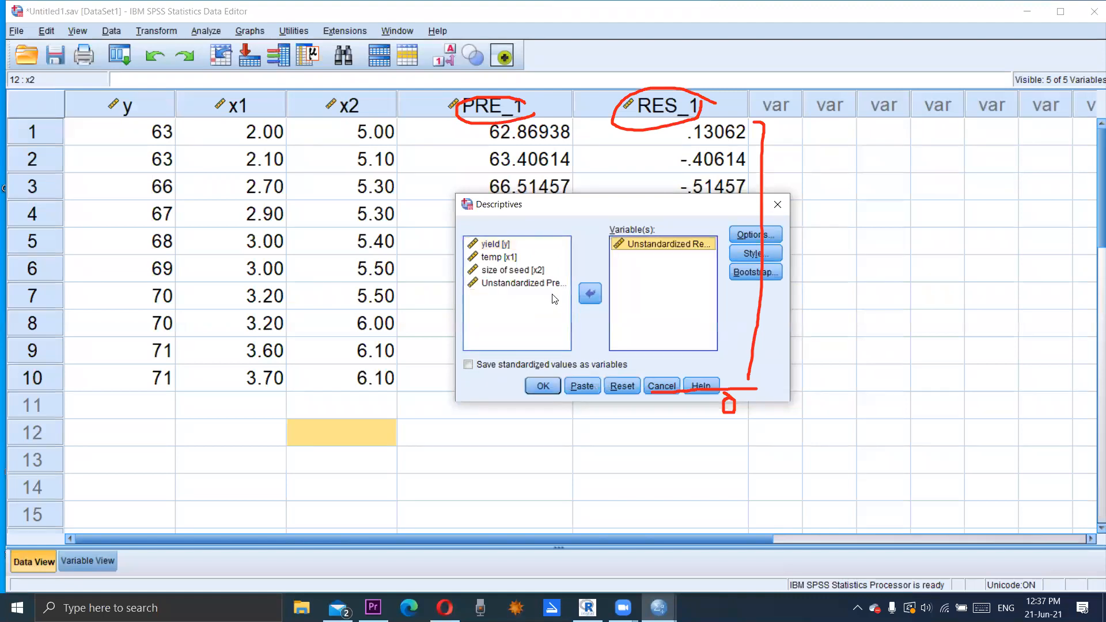
Set the Descriptives options to report only the Sum, without mean, standard deviation, minimum or maximum, and run the analysis
click(755, 235)
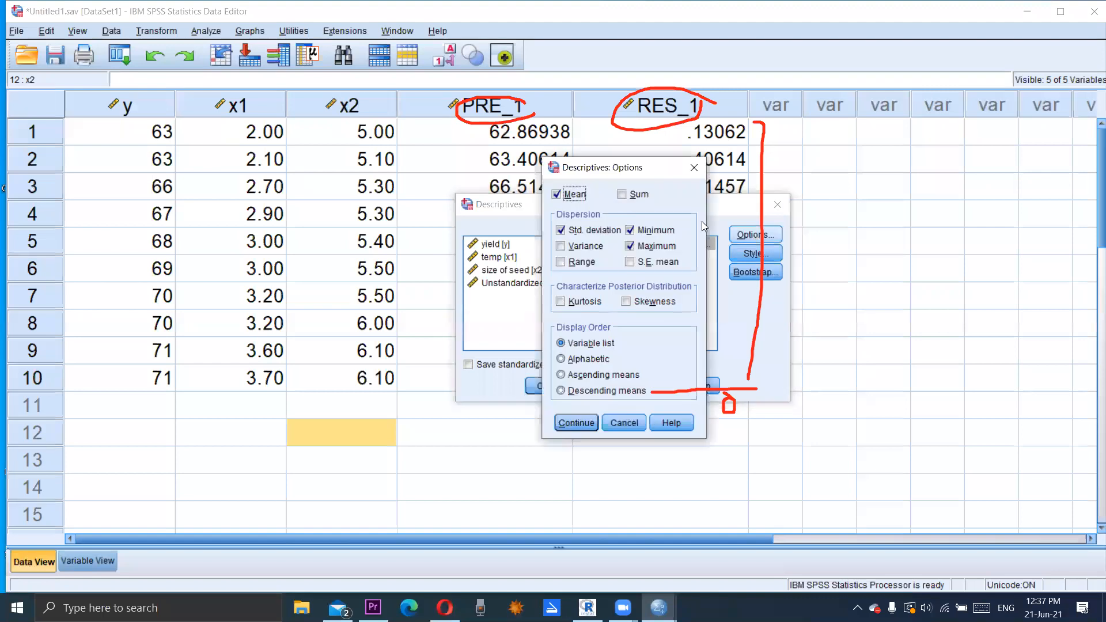
click(621, 195)
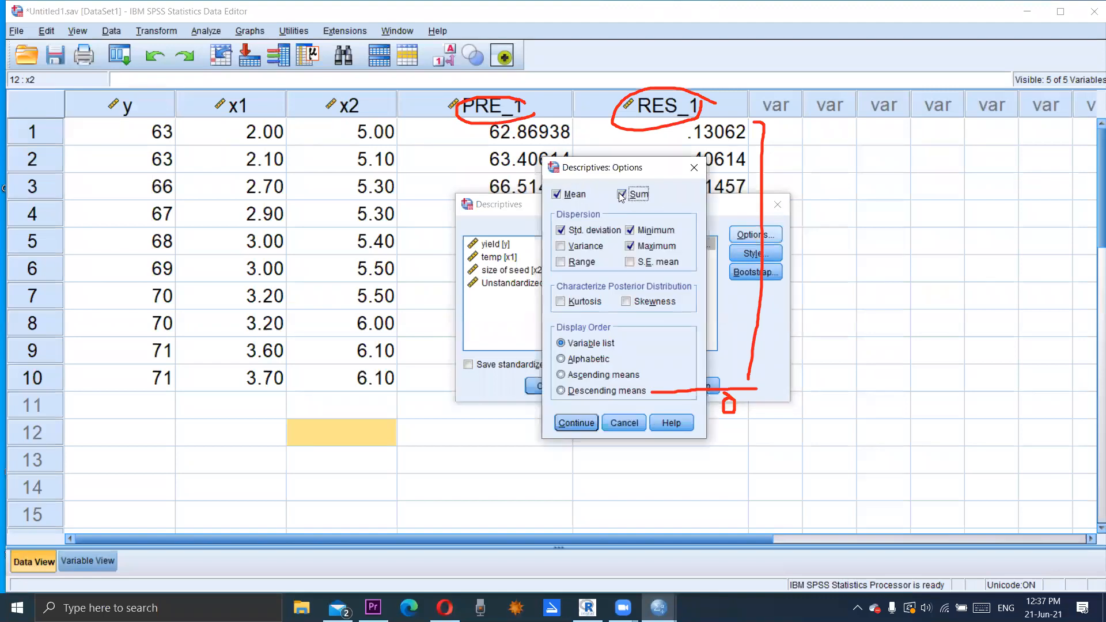
click(555, 195)
click(559, 230)
click(629, 229)
click(629, 244)
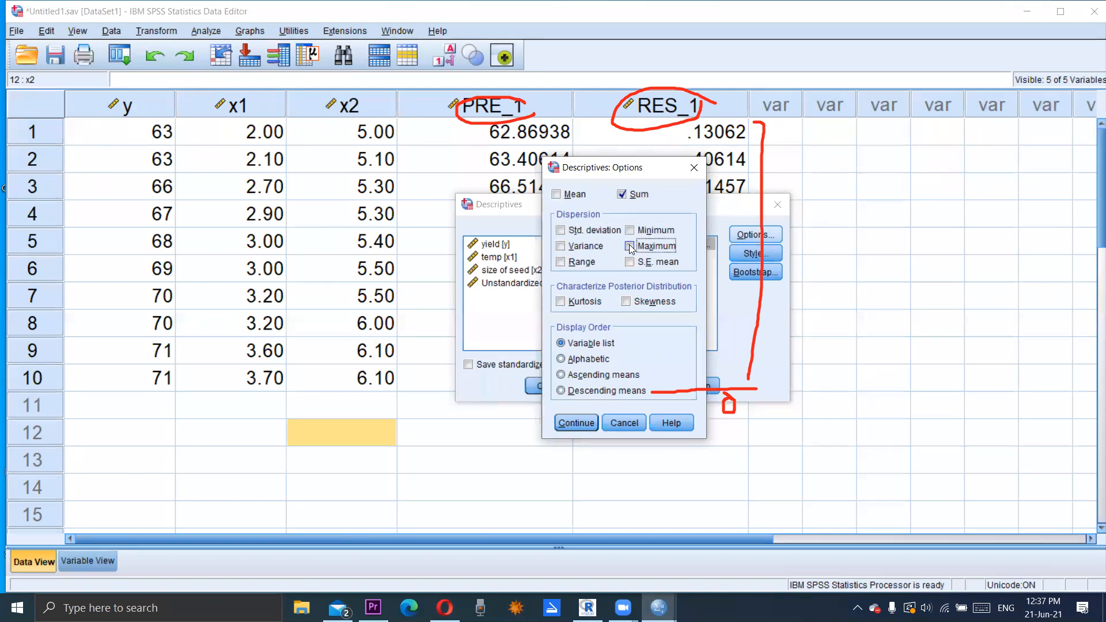
click(570, 423)
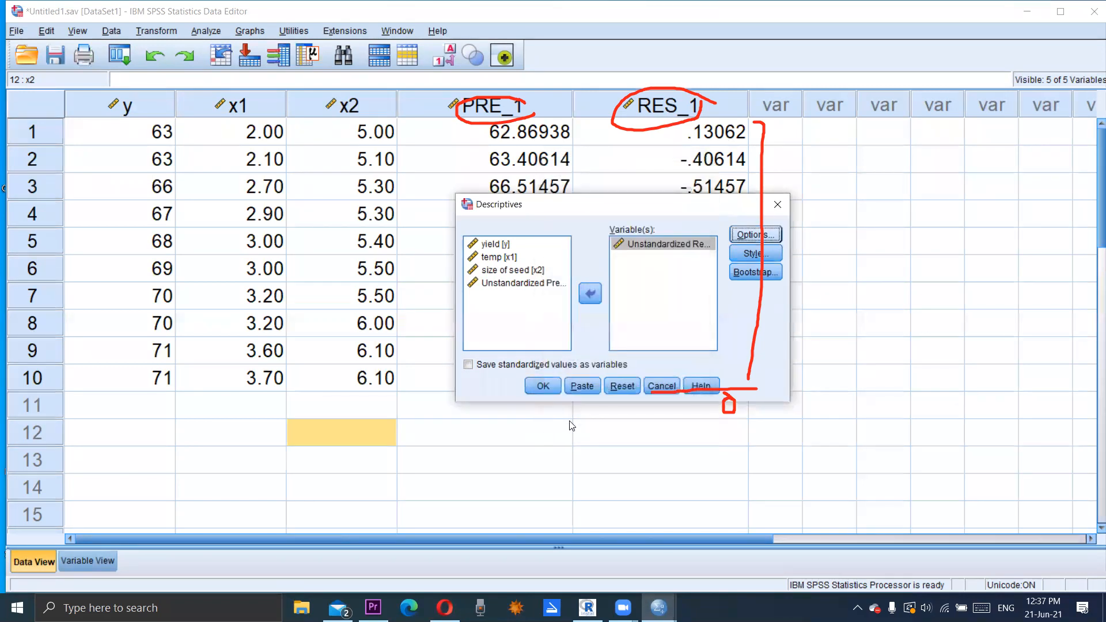
click(543, 386)
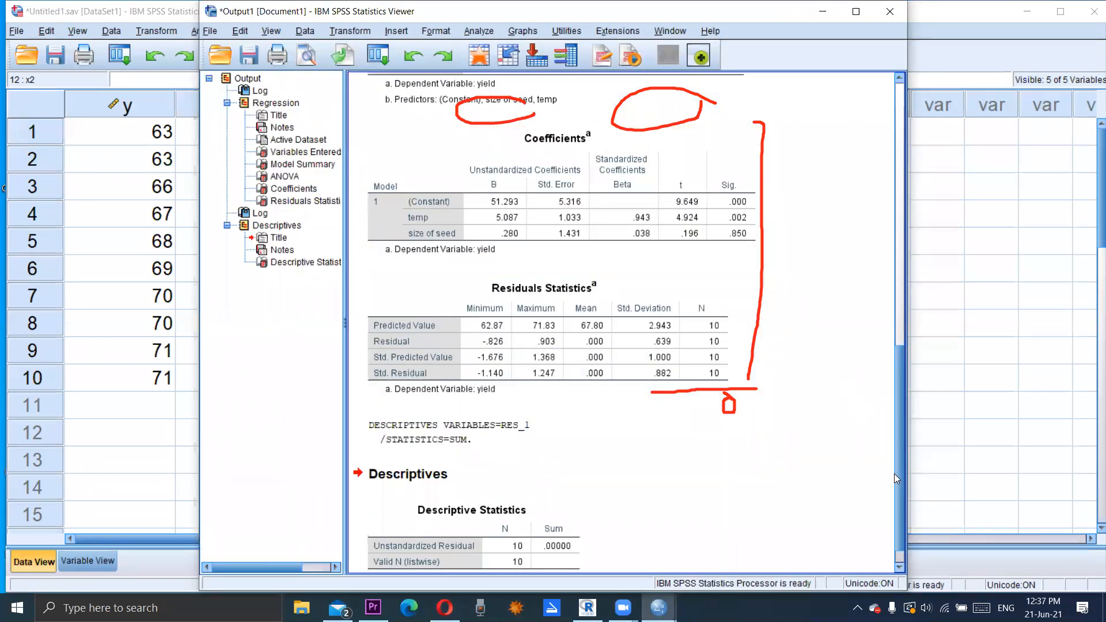
Bring the Descriptive Statistics table into view and highlight the Sum heading with the residual's value below it
scroll(897, 474, down, 1)
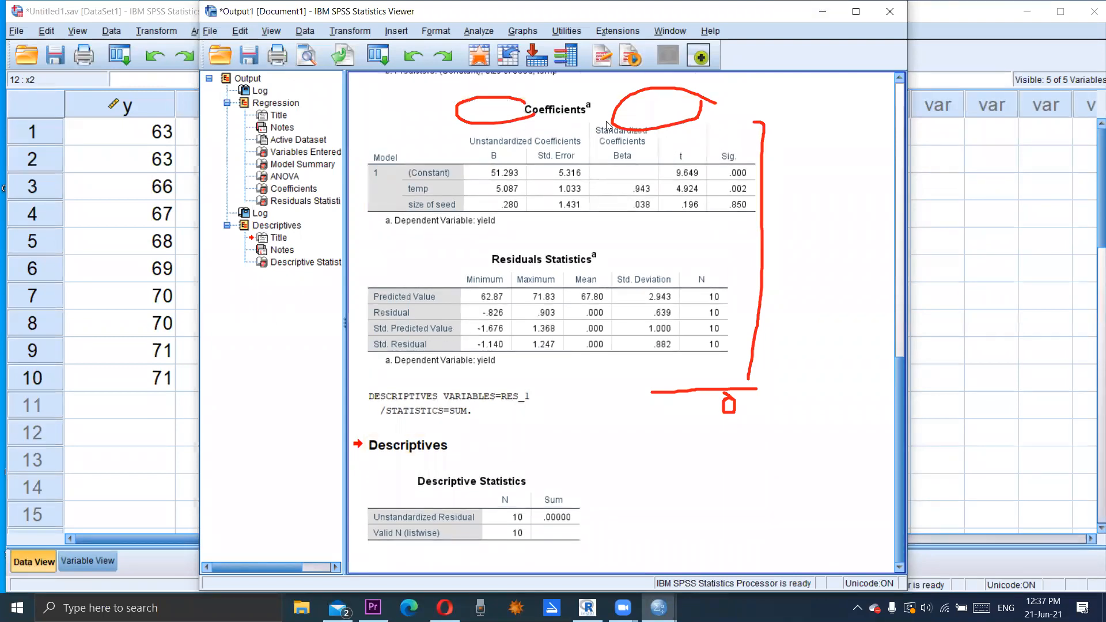
click(612, 76)
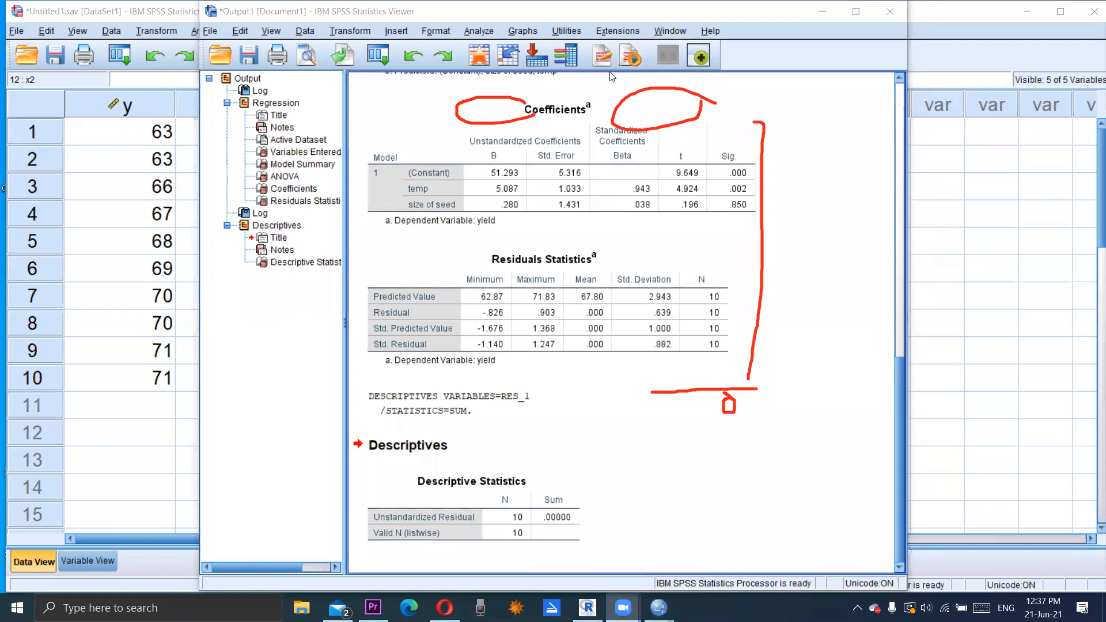
mouse_move(535, 512)
mouse_down()
mouse_move(582, 514)
mouse_move(535, 500)
mouse_up()
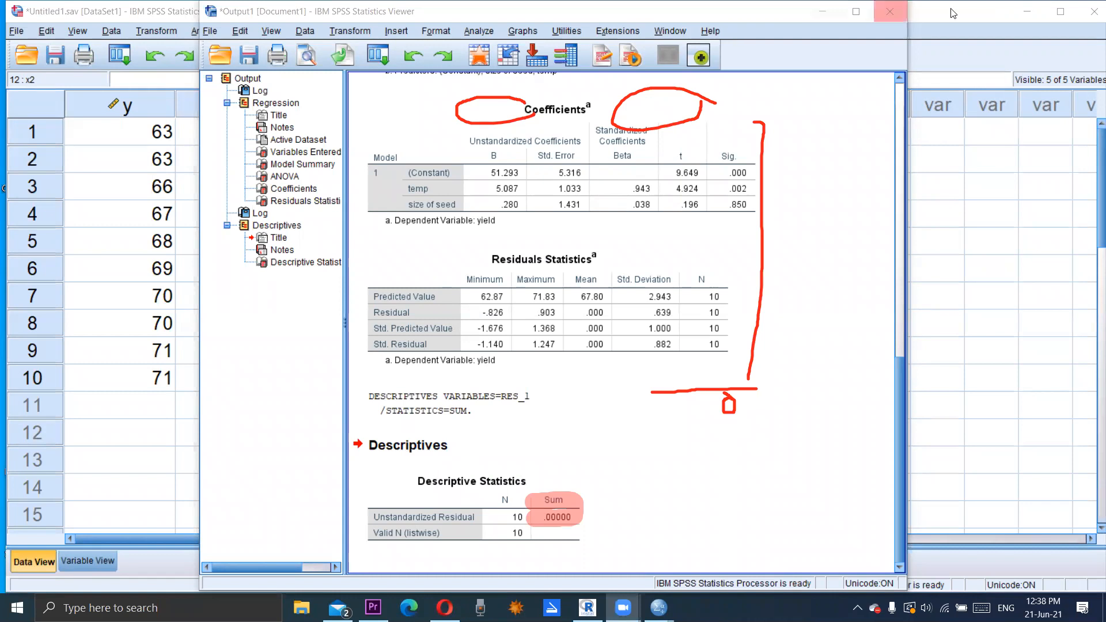
Return to the Data Editor with all annotations cleared, and highlight the PRE_1 name and the row 1 values of y and PRE_1
click(820, 13)
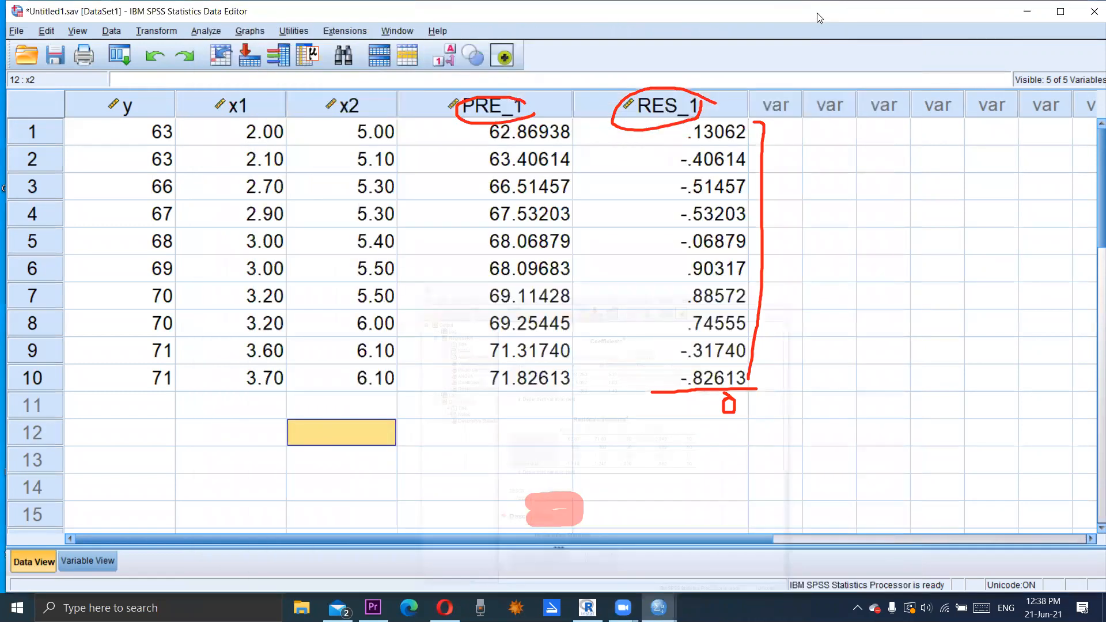
click(995, 56)
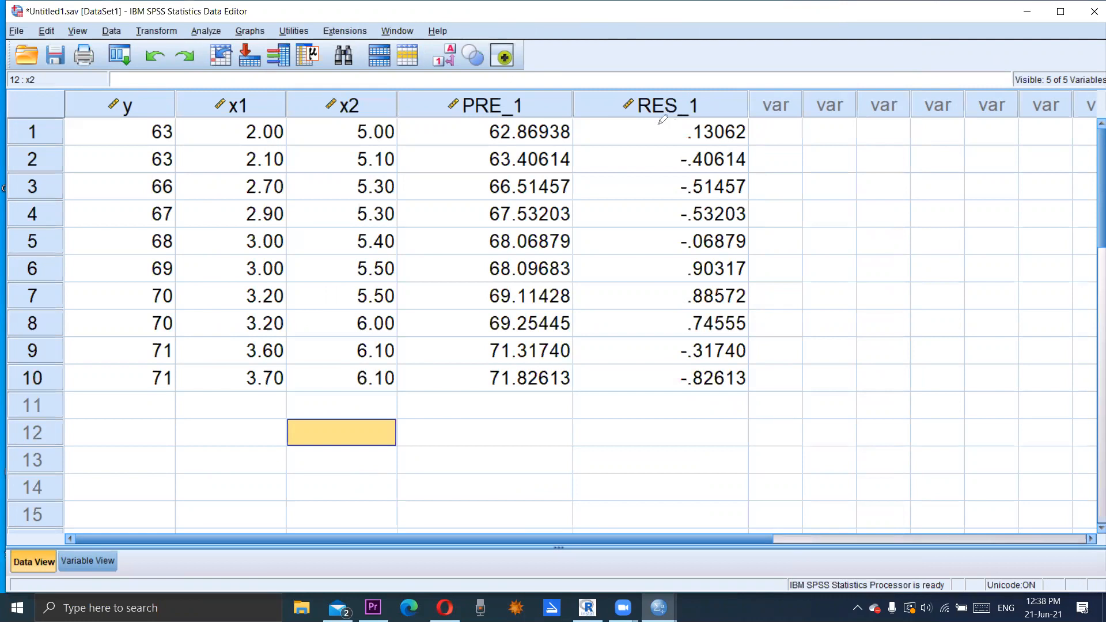
drag(455, 102, 535, 104)
mouse_move(171, 131)
mouse_down()
mouse_move(148, 121)
mouse_move(141, 134)
mouse_move(175, 129)
mouse_up()
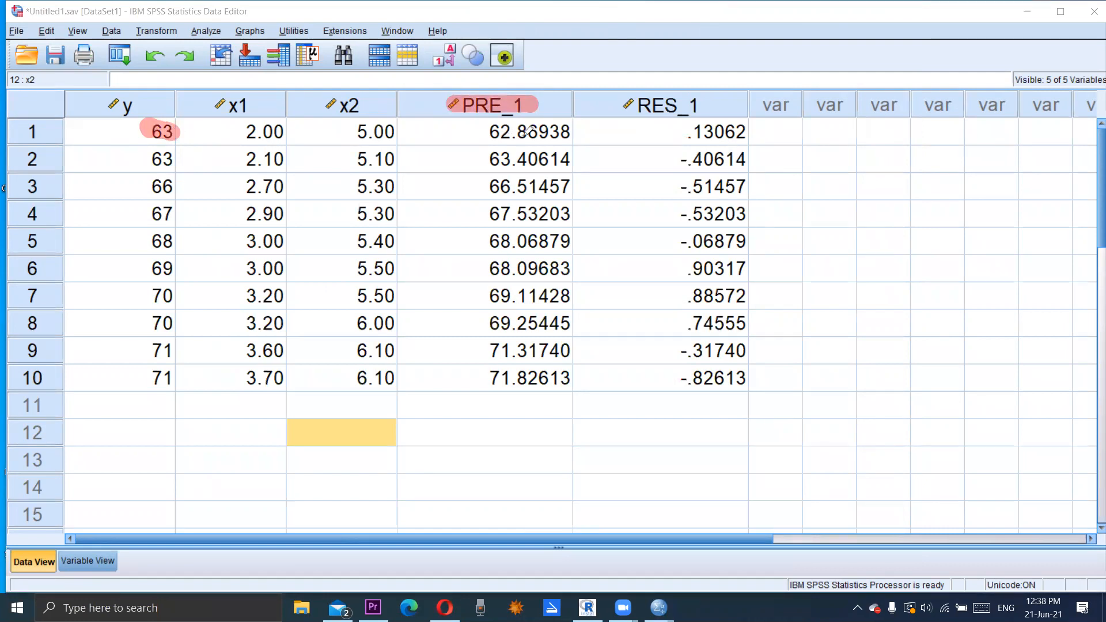
drag(494, 130, 559, 131)
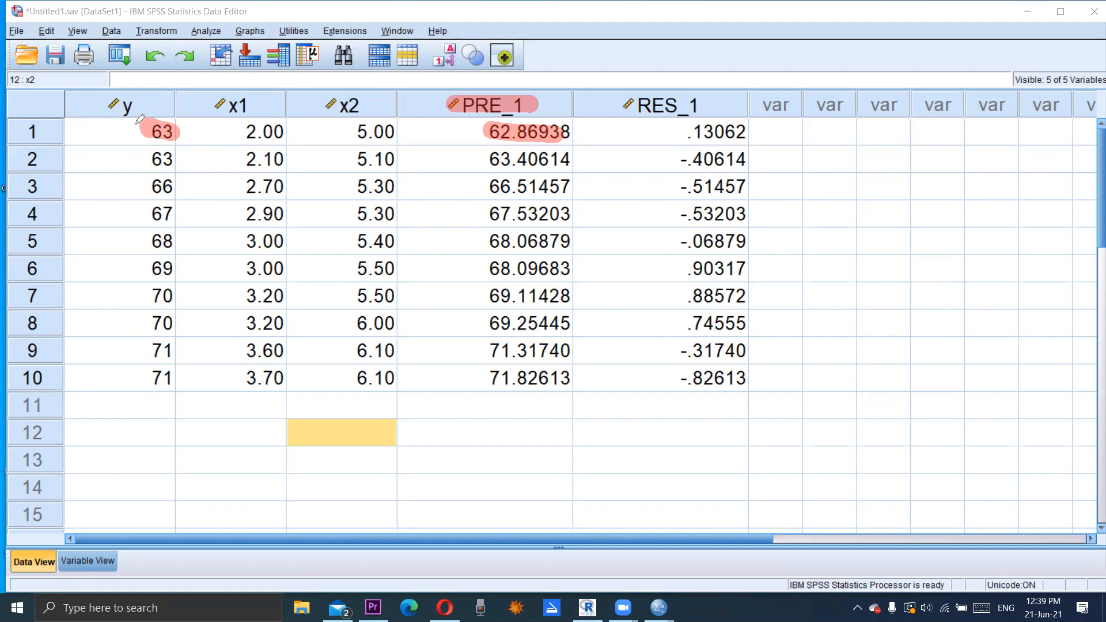
Outline the y values of rows 1 to 10 with the highlighter, marking the row 6 y value and the x1 and x2 pairs down to row 8
mouse_move(138, 120)
mouse_down()
mouse_move(113, 134)
mouse_move(111, 254)
mouse_up()
drag(106, 298, 117, 391)
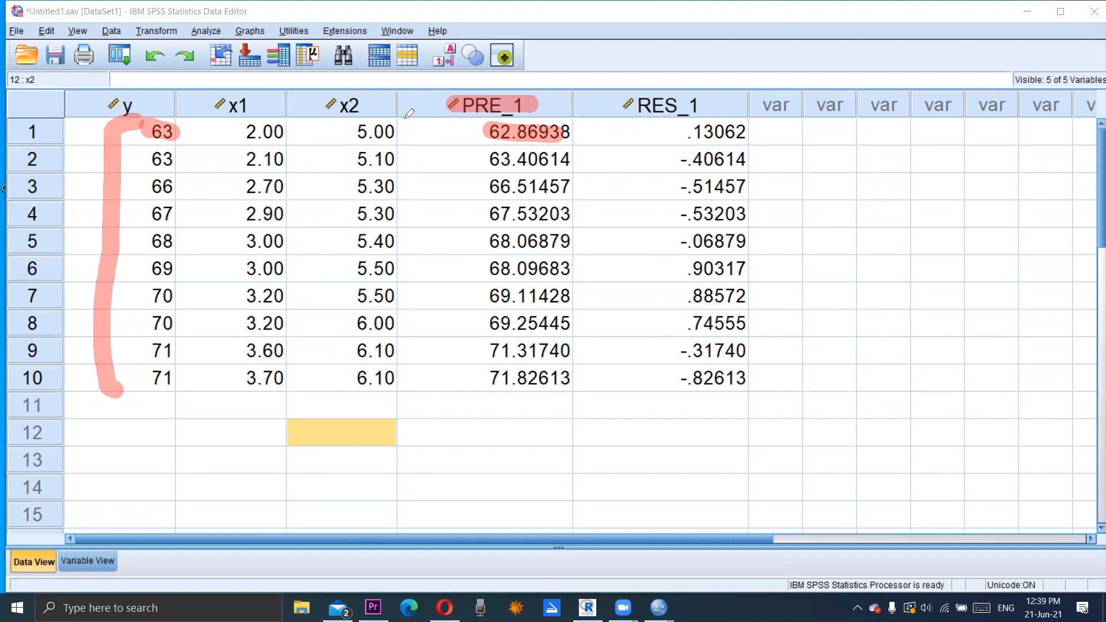
mouse_move(405, 117)
mouse_down()
mouse_move(340, 129)
mouse_move(220, 120)
mouse_up()
click(231, 157)
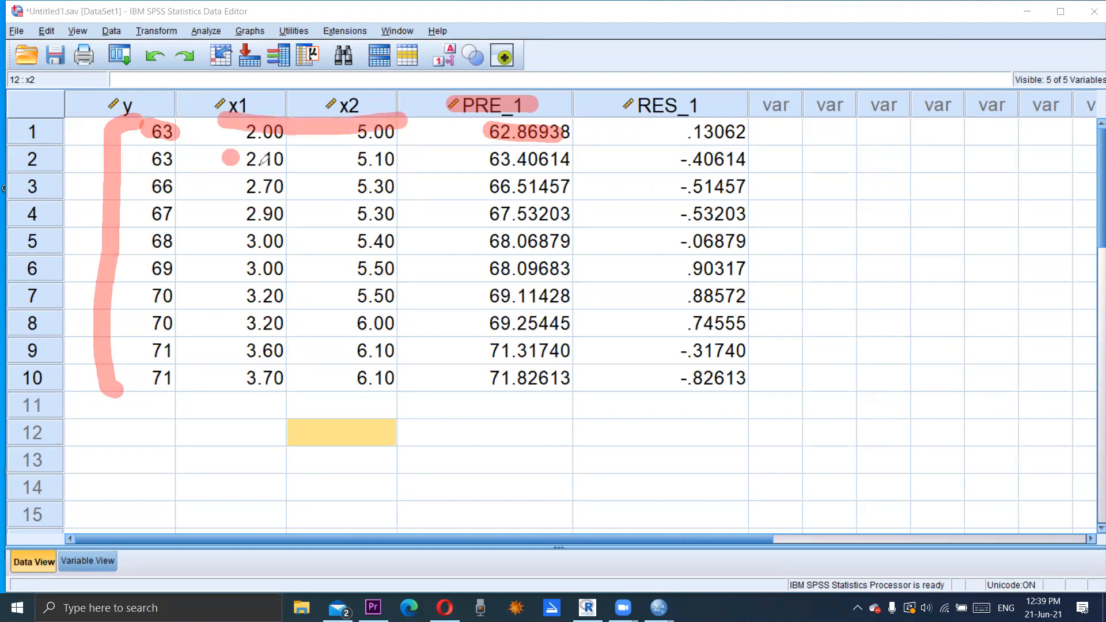
drag(262, 160, 406, 167)
drag(249, 196, 380, 210)
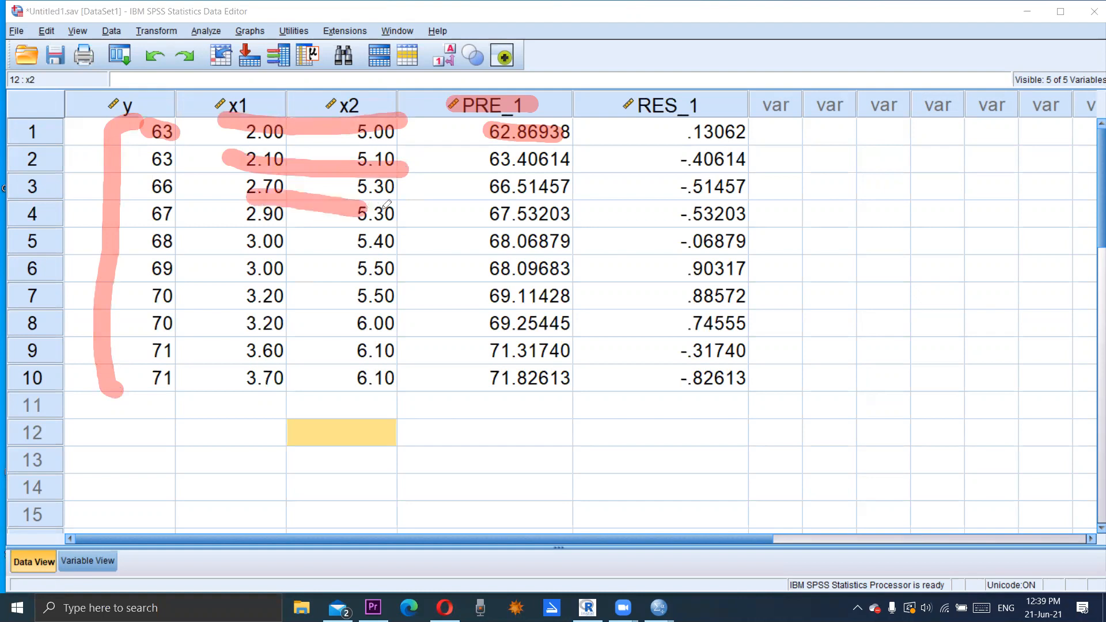
drag(251, 235, 394, 241)
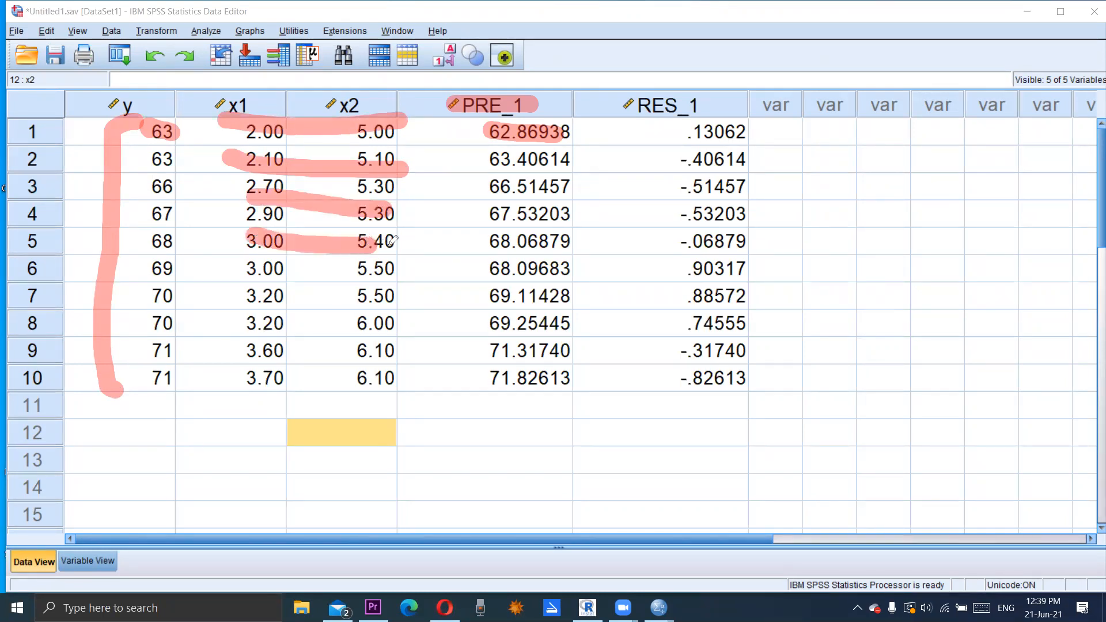
drag(265, 260, 405, 273)
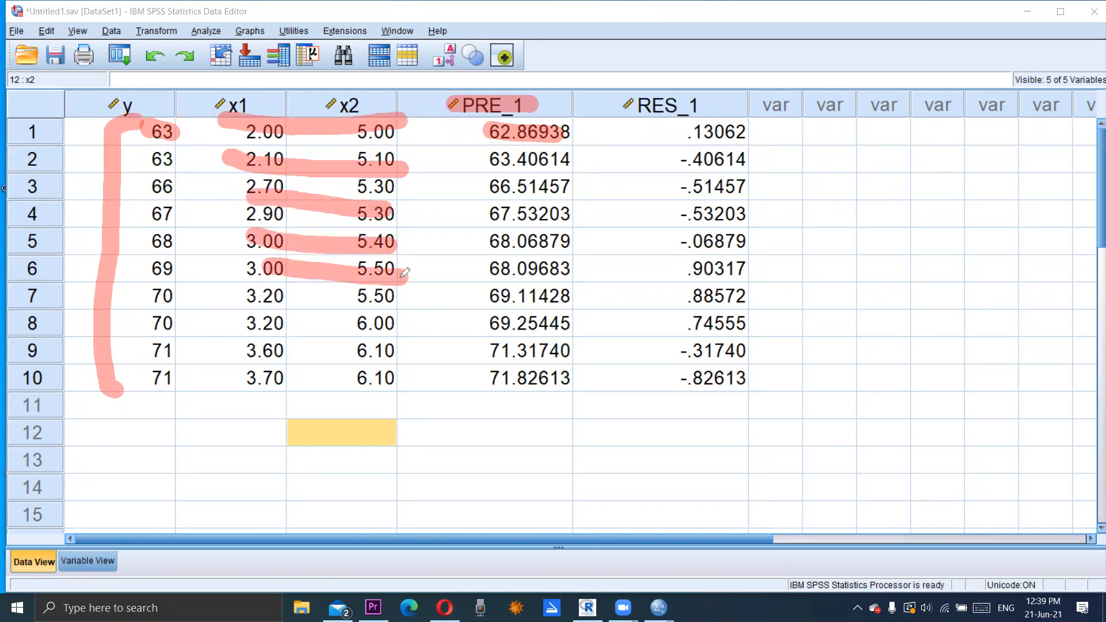
drag(130, 269, 174, 264)
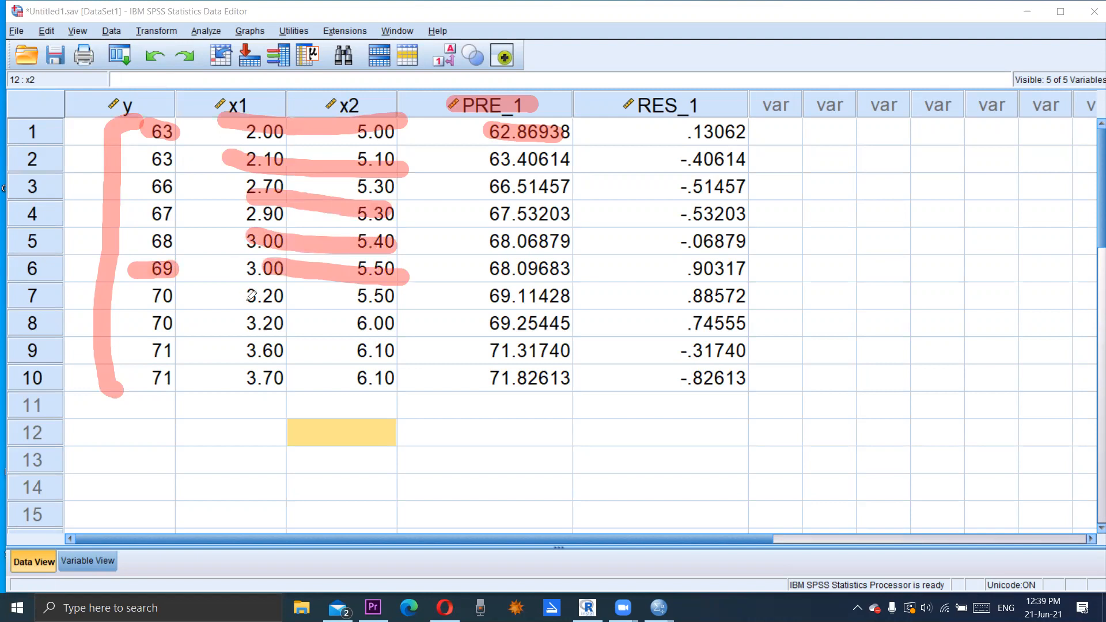
drag(241, 297, 401, 298)
drag(244, 323, 393, 334)
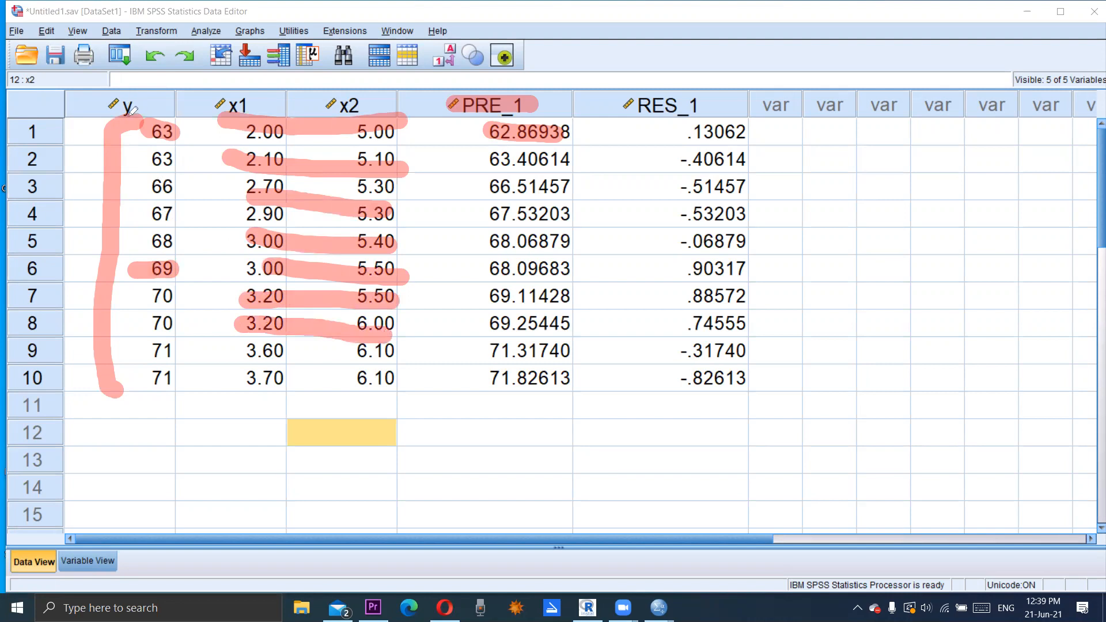
mouse_move(125, 117)
mouse_down()
mouse_move(167, 118)
mouse_move(167, 198)
mouse_up()
mouse_move(169, 237)
mouse_down()
mouse_move(157, 388)
mouse_move(119, 382)
mouse_up()
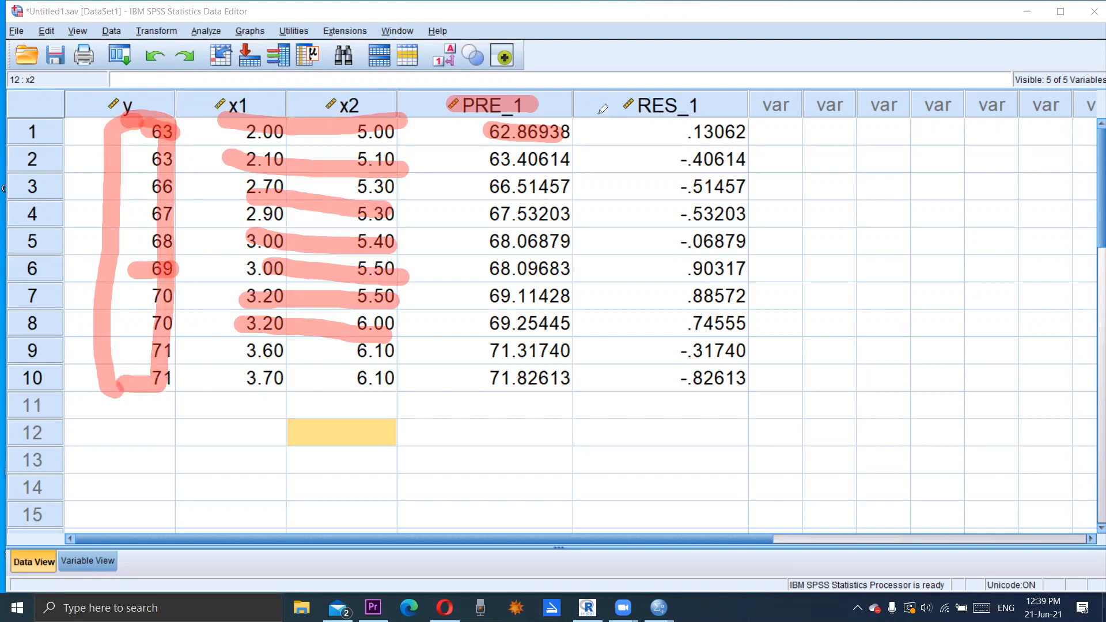
Add a new case in row 11 with x1 set to 4 and x2 set to 7, leaving y empty
click(251, 404)
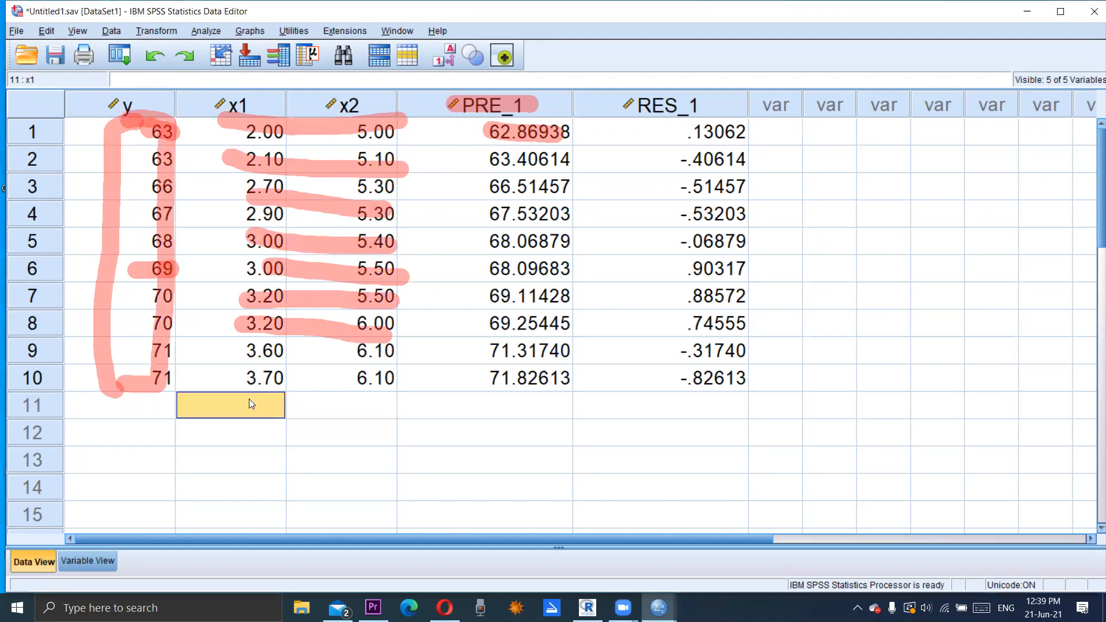
text(4)
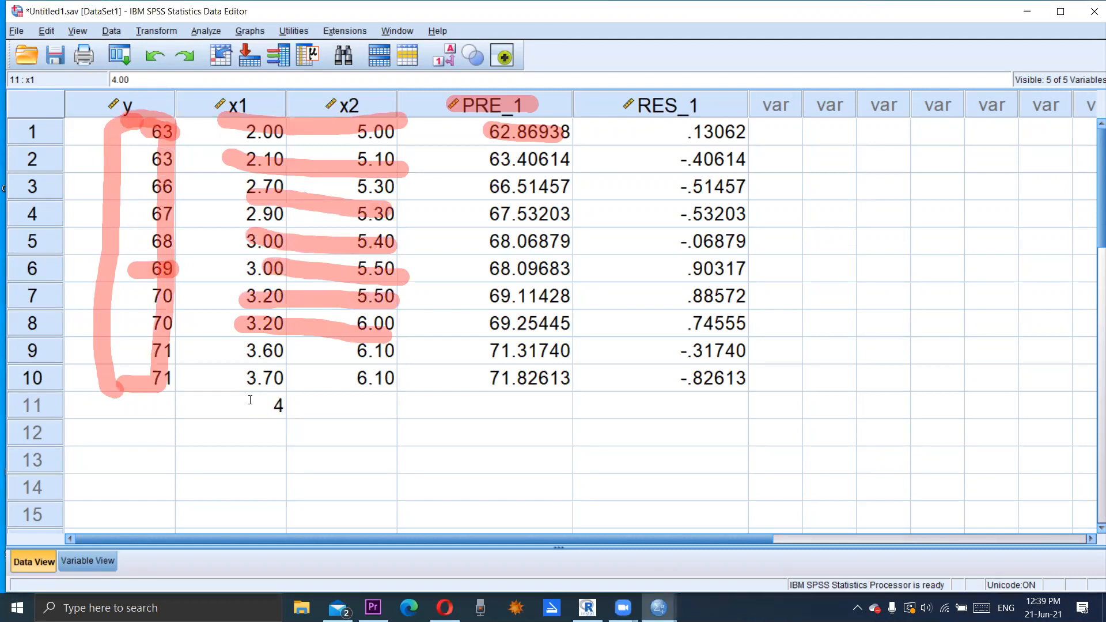
click(353, 406)
text(7)
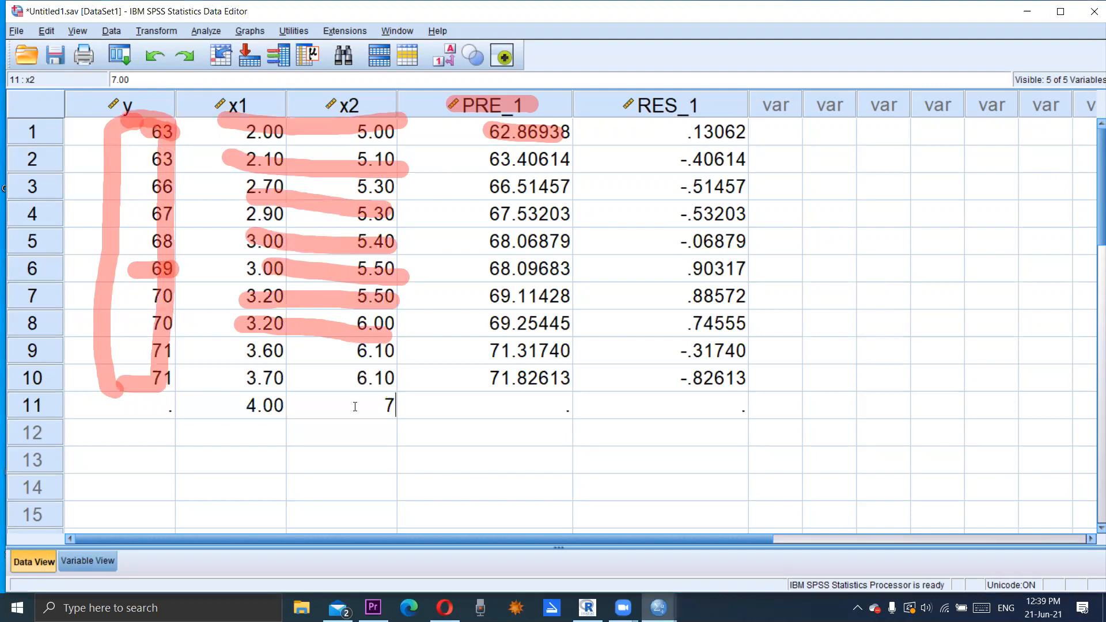
click(386, 458)
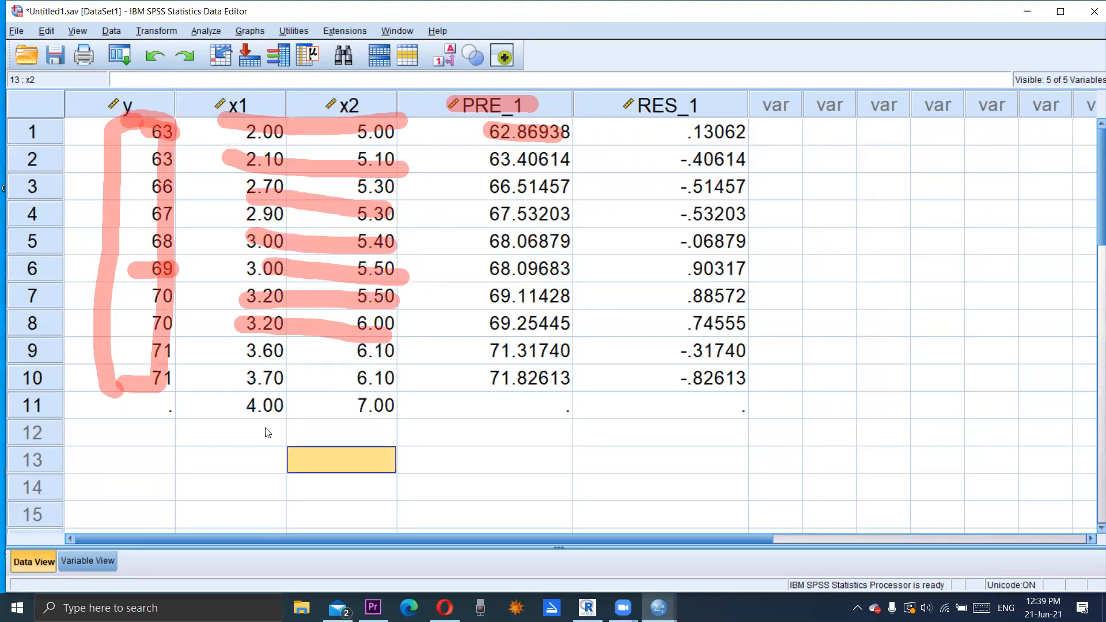
Draw a circled question mark in the empty row 11 y cell, with arrows pointing to it from the x1 and x2 values
click(161, 408)
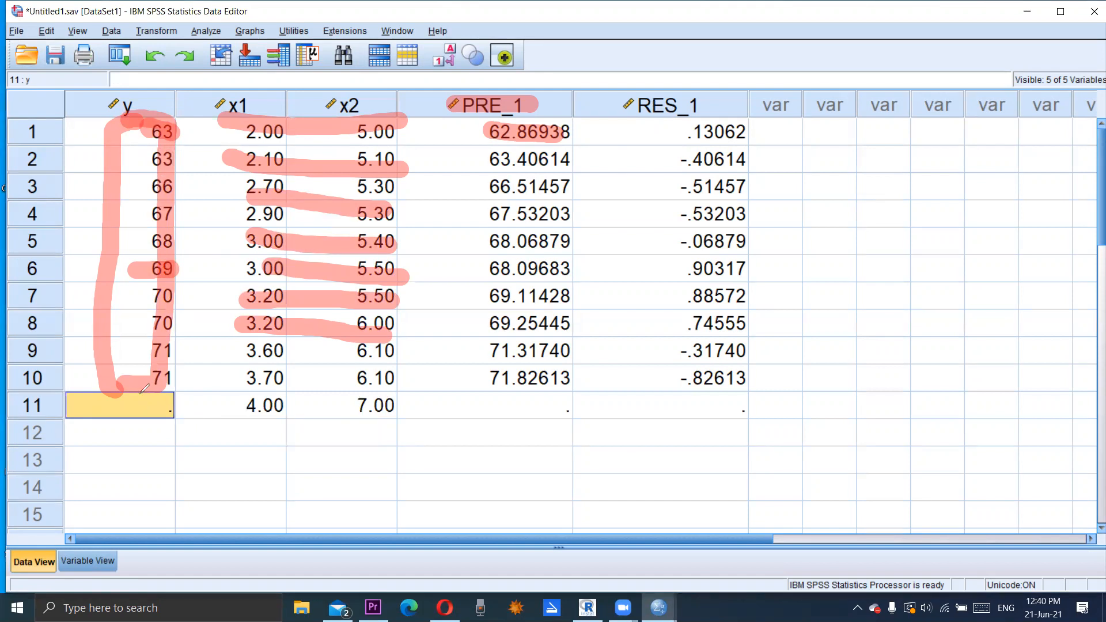
drag(136, 395, 146, 422)
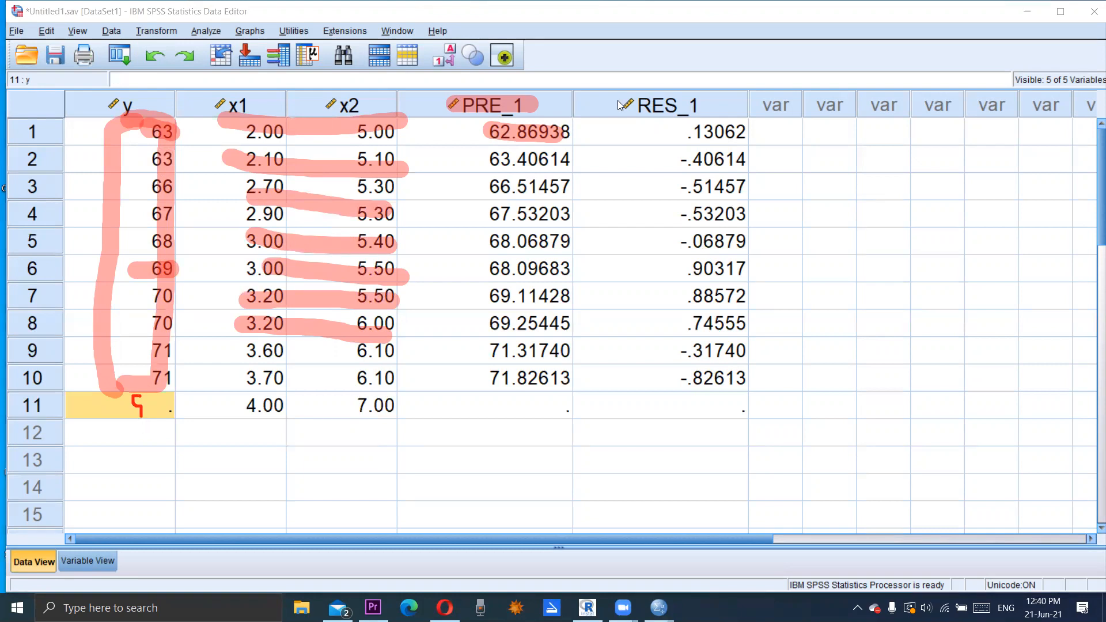
click(140, 424)
mouse_move(224, 410)
mouse_down()
mouse_move(167, 412)
mouse_move(178, 418)
mouse_up()
drag(357, 417, 181, 413)
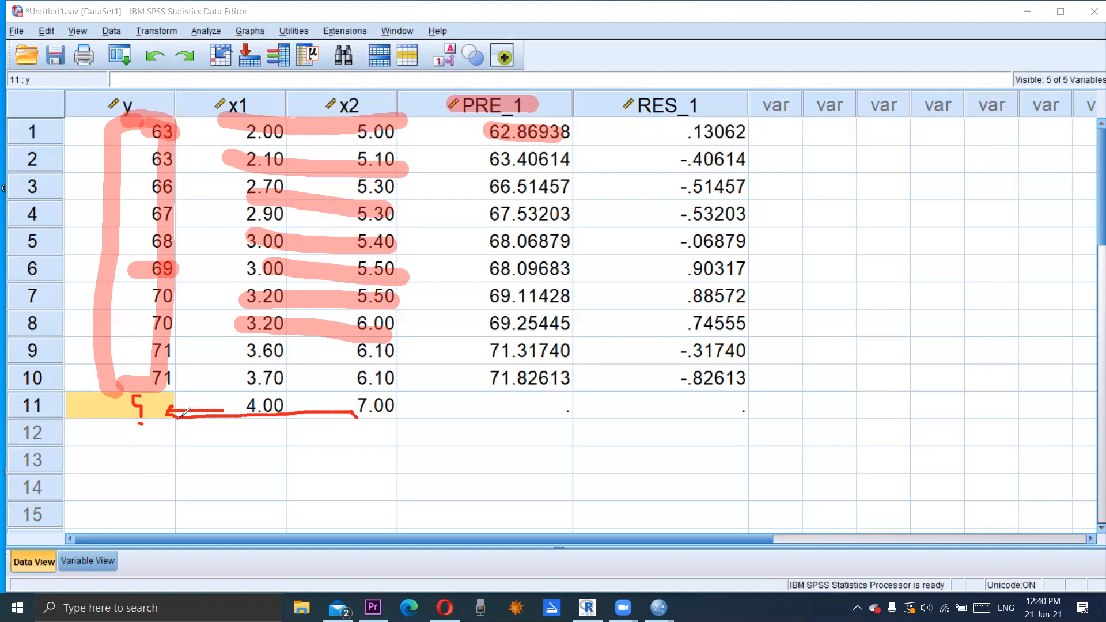
mouse_move(160, 399)
mouse_down()
mouse_move(125, 395)
mouse_move(136, 424)
mouse_move(157, 394)
mouse_up()
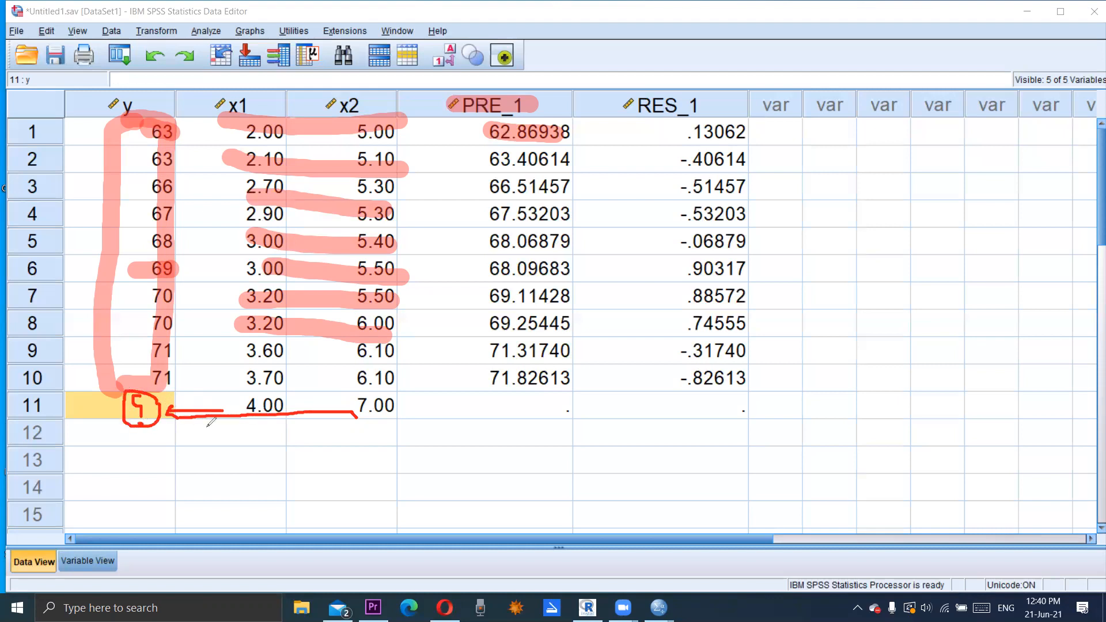
Bracket rows 11 to 15 of the x2 and x1 columns and draw a question mark below row 11 in the y column
mouse_move(394, 397)
mouse_down()
mouse_move(403, 396)
mouse_move(400, 506)
mouse_move(390, 519)
mouse_up()
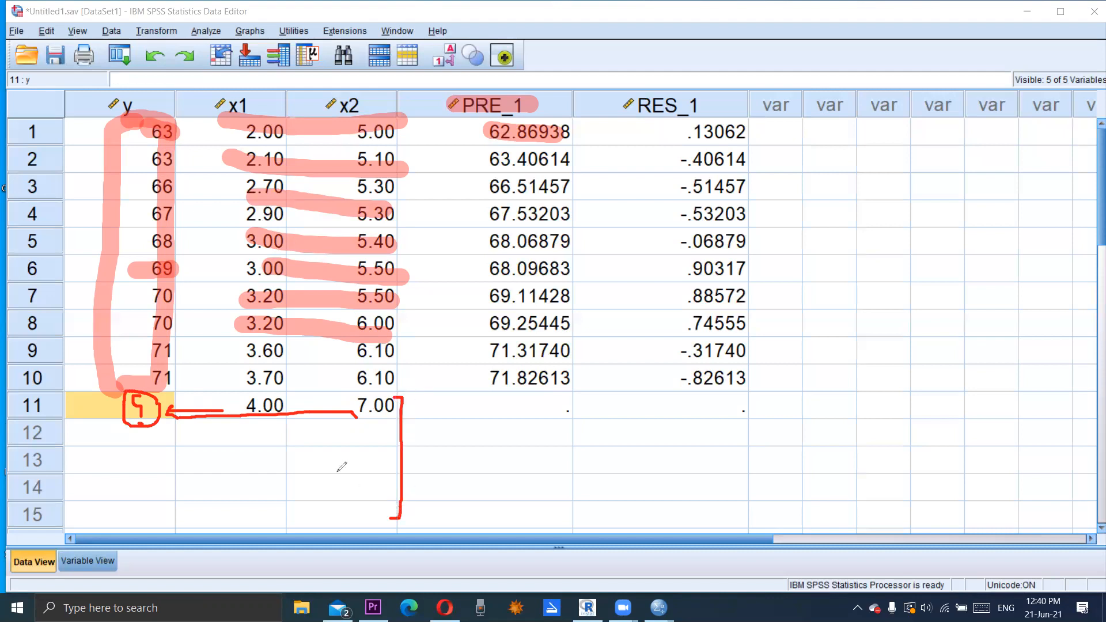
mouse_move(283, 392)
mouse_down()
mouse_move(288, 493)
mouse_move(285, 517)
mouse_move(274, 518)
mouse_up()
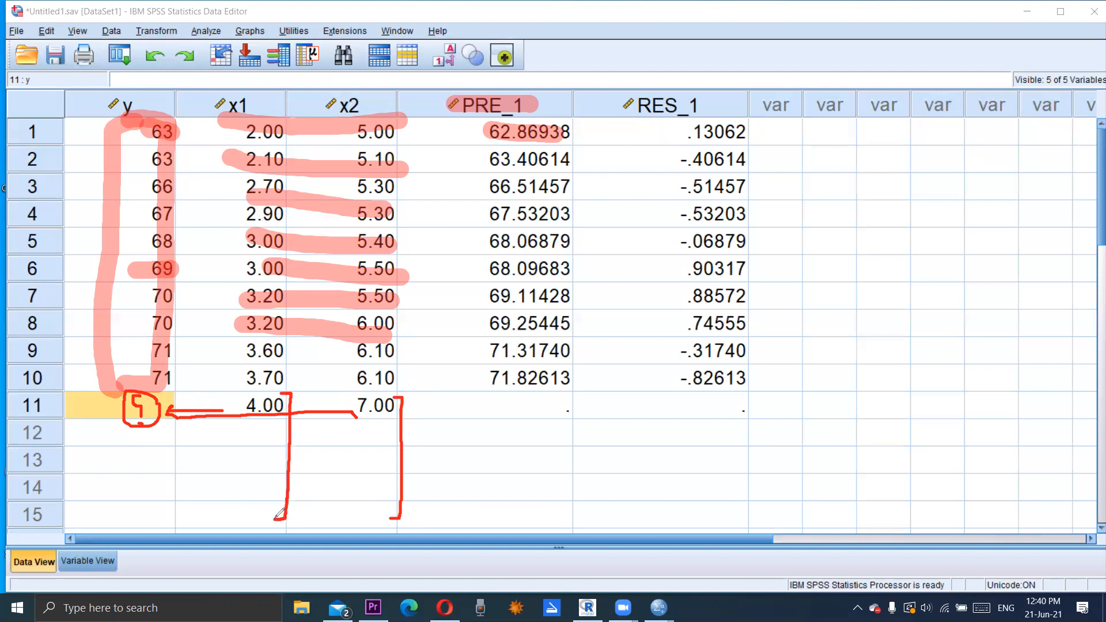
mouse_move(123, 444)
mouse_down()
mouse_move(136, 445)
mouse_move(132, 467)
mouse_up()
click(137, 475)
Handwrite Ŷ = followed by a blank line in the empty area beside the RES_1 column
mouse_move(798, 334)
mouse_down()
mouse_move(824, 343)
mouse_move(812, 401)
mouse_up()
click(803, 320)
mouse_move(803, 320)
mouse_down()
mouse_move(848, 363)
mouse_move(971, 325)
mouse_up()
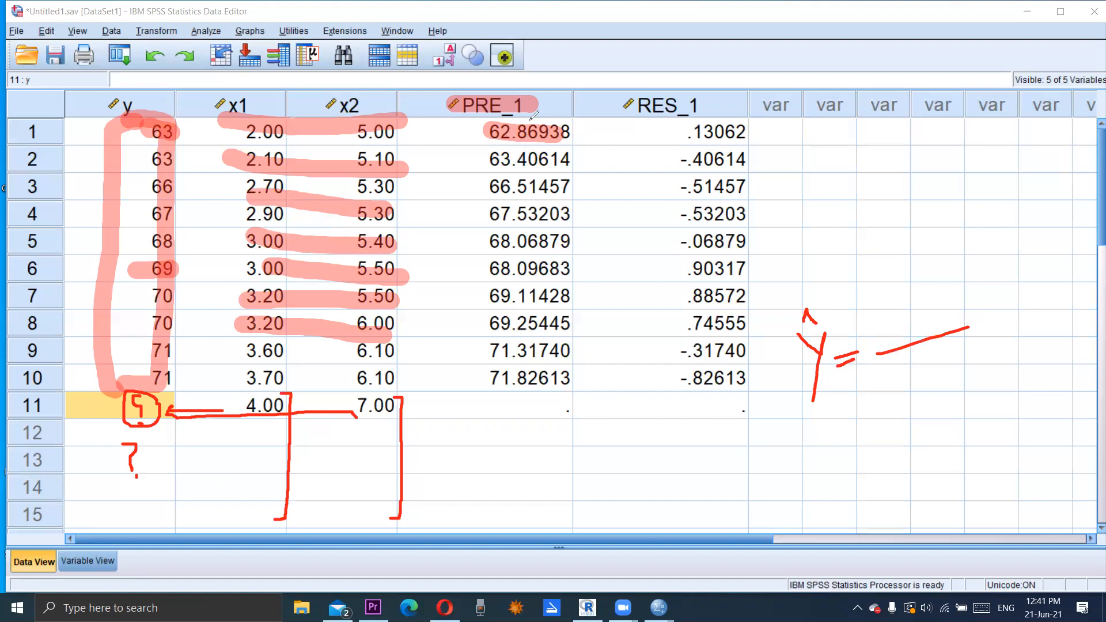
Clear the drawings, circle and cross out row 1's y value, box its PRE_1 value, and underline its x1 and x2 values
key(e)
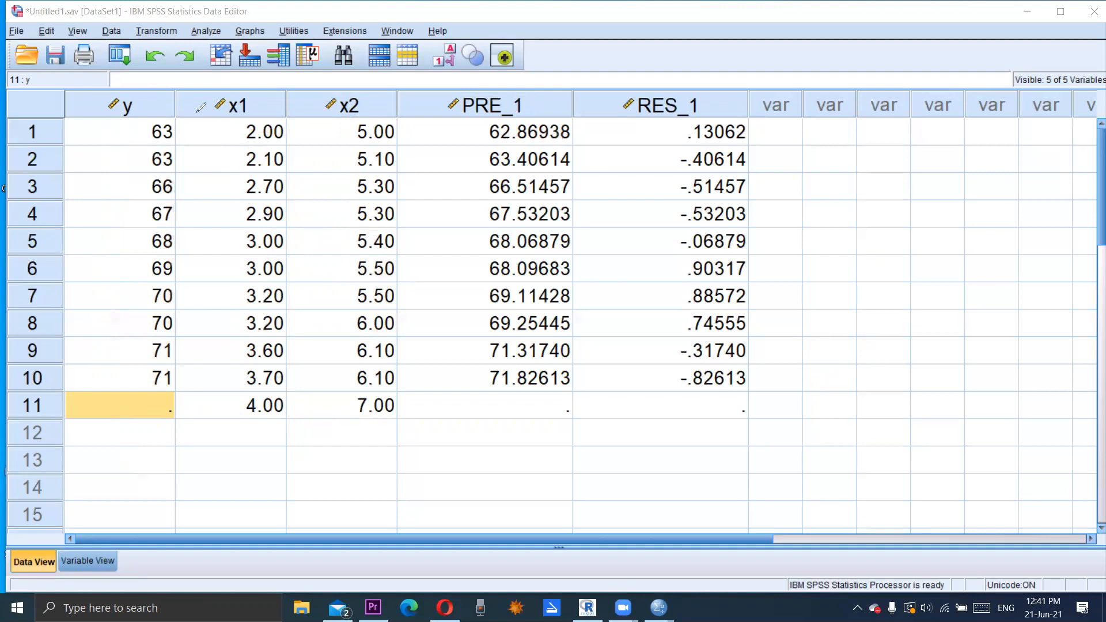
mouse_move(169, 115)
mouse_down()
mouse_move(150, 114)
mouse_move(183, 140)
mouse_move(176, 114)
mouse_up()
mouse_move(489, 144)
mouse_down()
mouse_move(574, 145)
mouse_move(574, 122)
mouse_move(485, 121)
mouse_move(487, 144)
mouse_up()
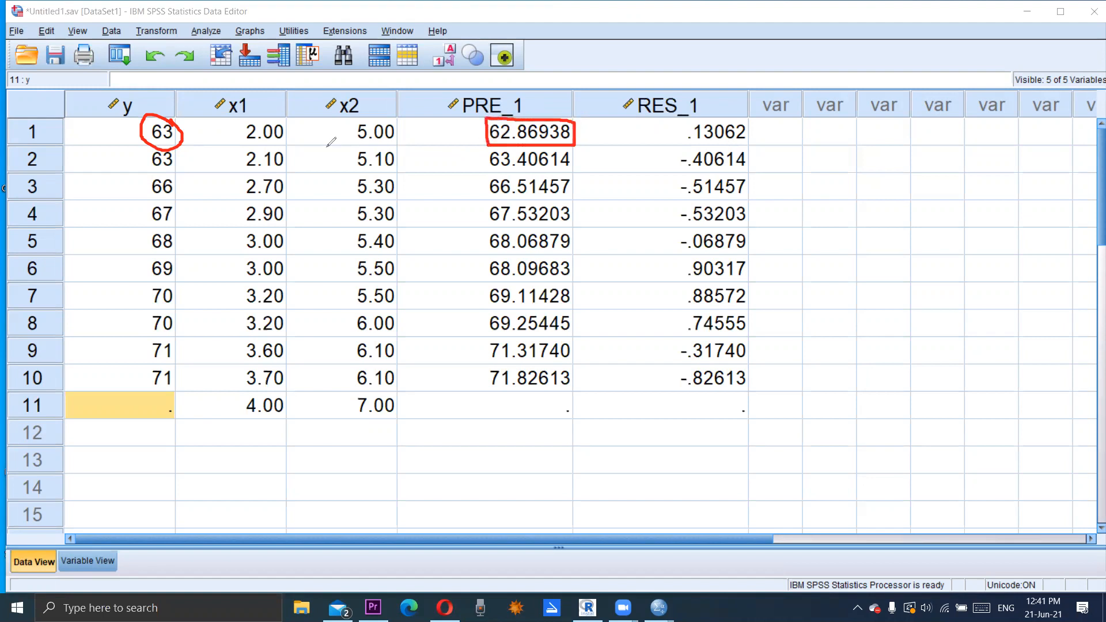
mouse_move(116, 122)
mouse_down()
mouse_move(138, 143)
mouse_move(127, 135)
mouse_move(115, 148)
mouse_up()
drag(353, 146, 390, 146)
drag(237, 148, 283, 144)
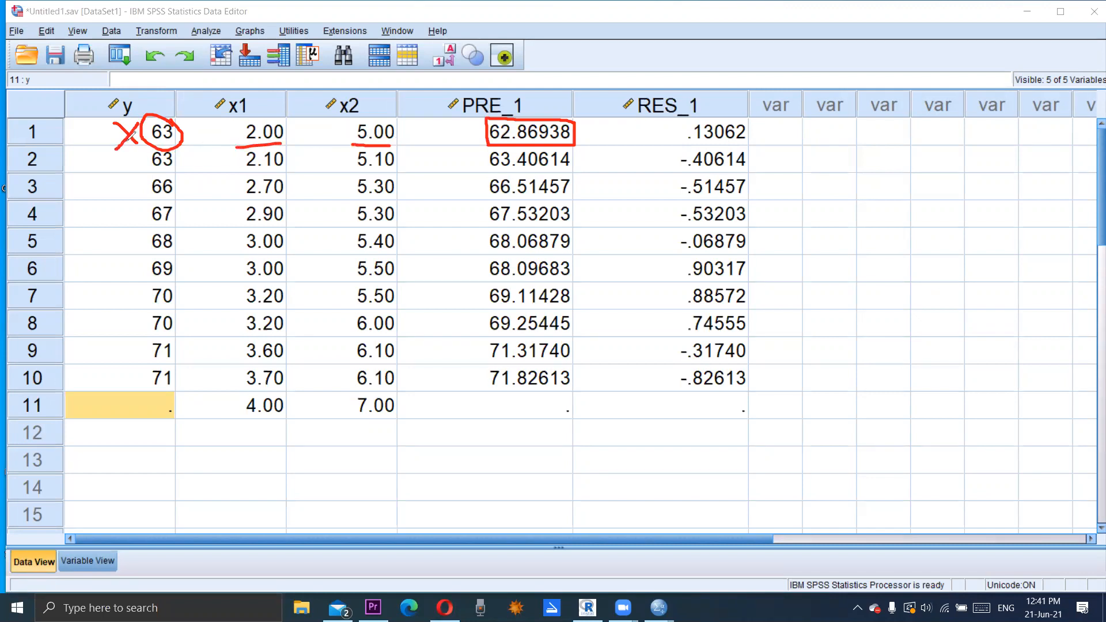
drag(127, 142, 165, 147)
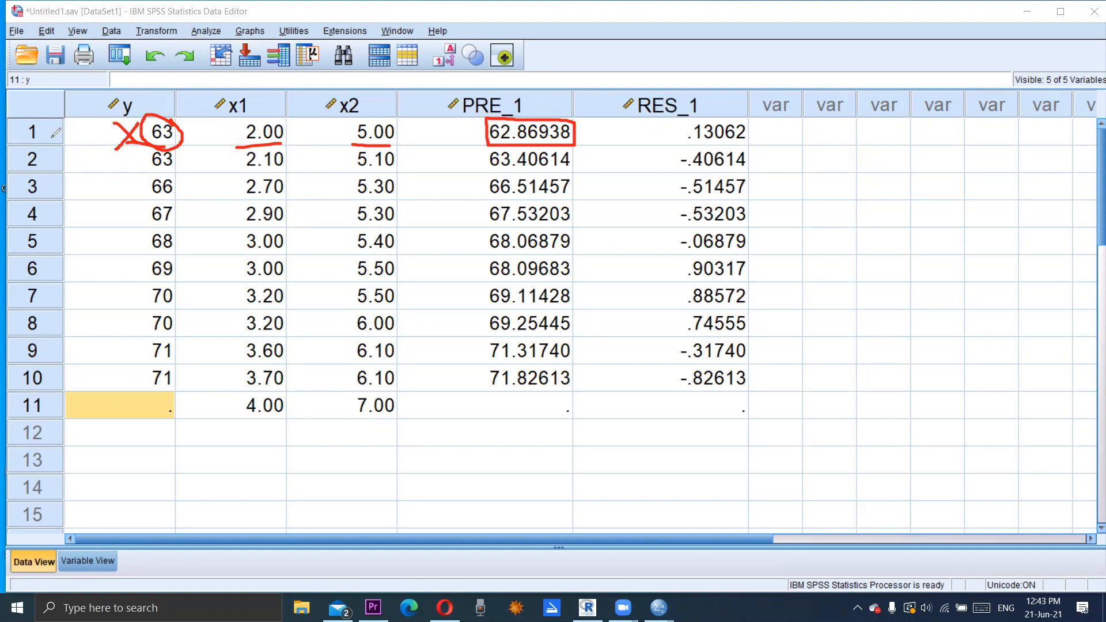
Outline the y, x1 and x2 data of rows 1 to 10, tick x1 and x2 in rows 12 and 15, and box row 15's y cell
mouse_move(51, 119)
mouse_down()
mouse_move(26, 120)
mouse_move(13, 169)
mouse_move(19, 380)
mouse_move(183, 375)
mouse_move(481, 396)
mouse_move(424, 134)
mouse_move(379, 109)
mouse_move(285, 102)
mouse_move(69, 104)
mouse_move(24, 118)
mouse_move(53, 115)
mouse_move(57, 386)
mouse_up()
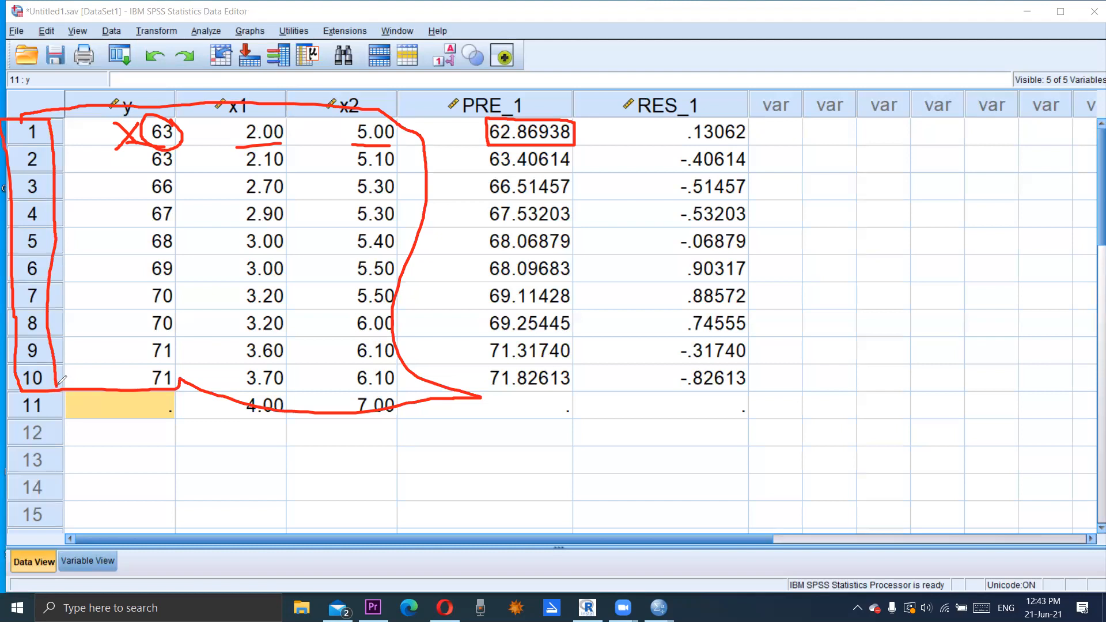
mouse_move(254, 438)
mouse_down()
mouse_move(262, 445)
mouse_move(273, 431)
mouse_up()
drag(377, 440, 398, 429)
mouse_move(242, 516)
mouse_down()
mouse_move(247, 524)
mouse_move(265, 505)
mouse_up()
drag(374, 519, 402, 503)
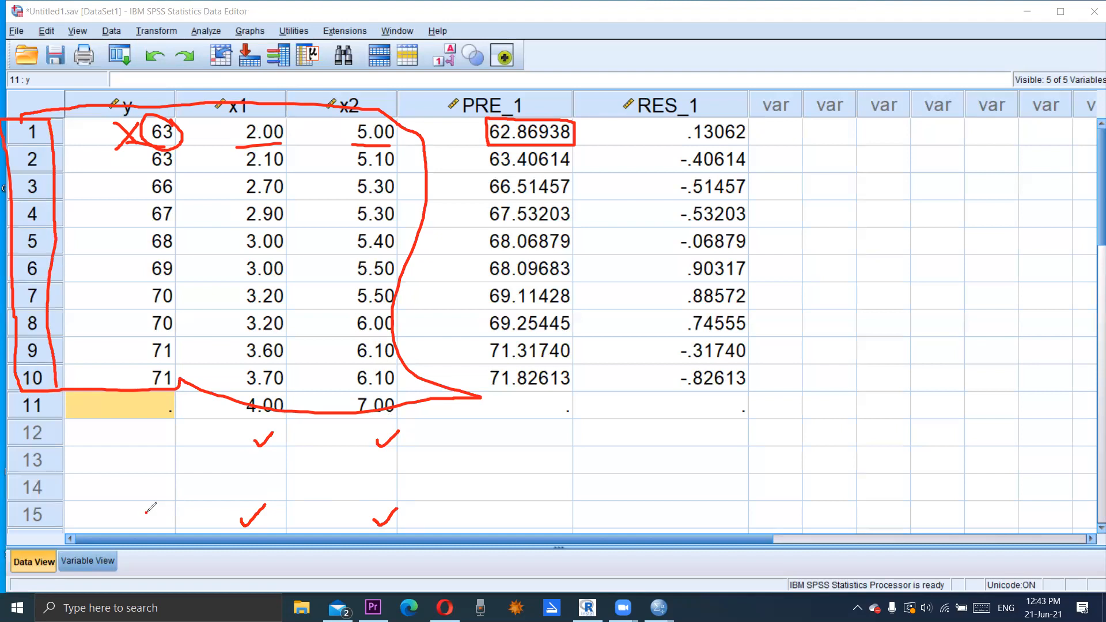
mouse_move(148, 512)
mouse_down()
mouse_move(112, 522)
mouse_move(100, 501)
mouse_move(148, 502)
mouse_up()
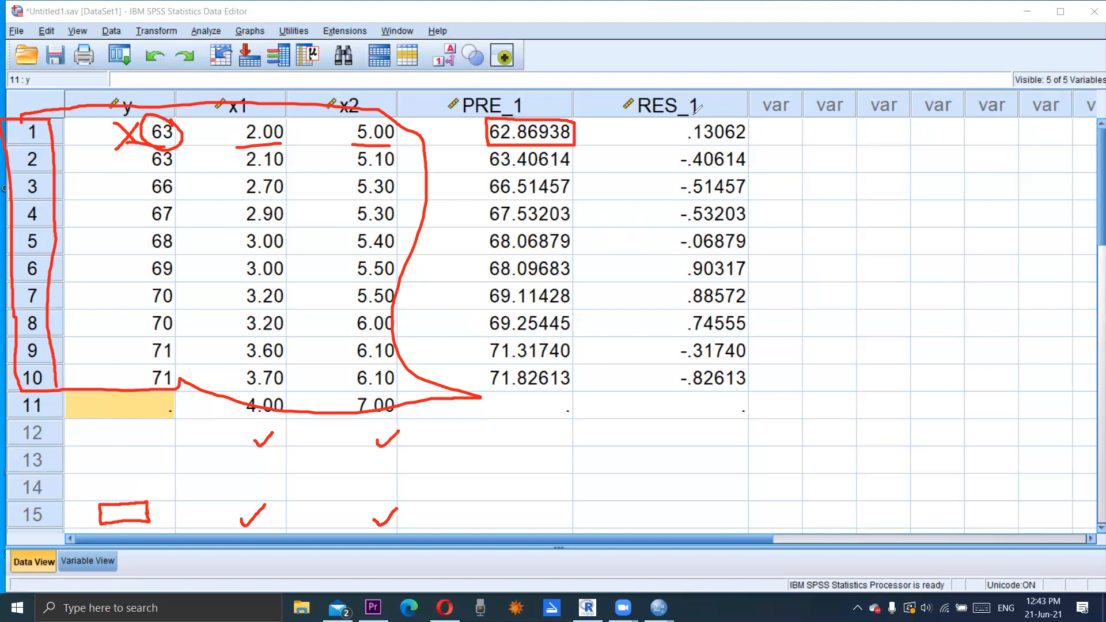
Clear the drawings and link y to PRE_1 with a double-headed arrow for row 10 and with lines for rows 9, 8 and 5
click(963, 103)
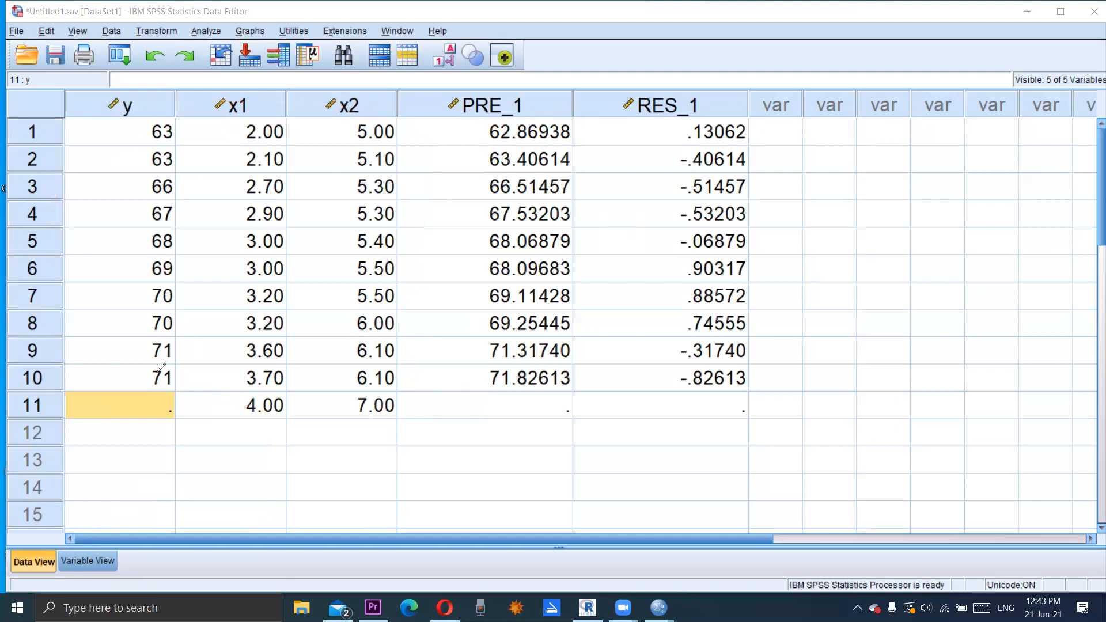
mouse_move(157, 389)
mouse_down()
mouse_move(205, 467)
mouse_move(248, 484)
mouse_move(465, 484)
mouse_move(537, 408)
mouse_move(538, 380)
mouse_move(551, 394)
mouse_up()
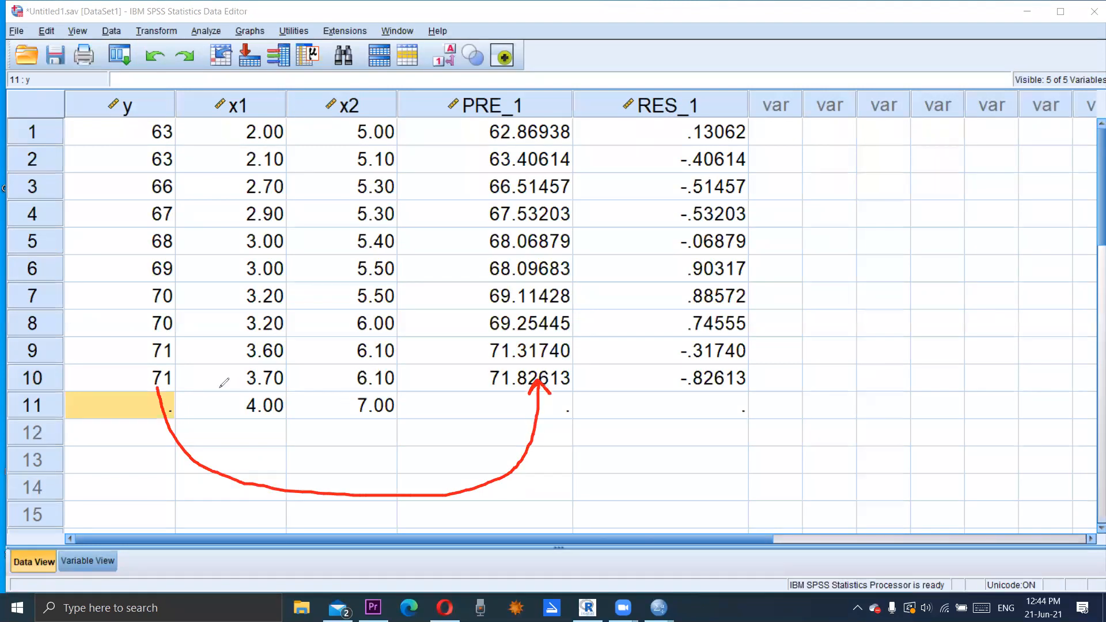
mouse_move(157, 388)
mouse_down()
mouse_move(148, 402)
mouse_move(174, 396)
mouse_up()
drag(181, 350, 504, 365)
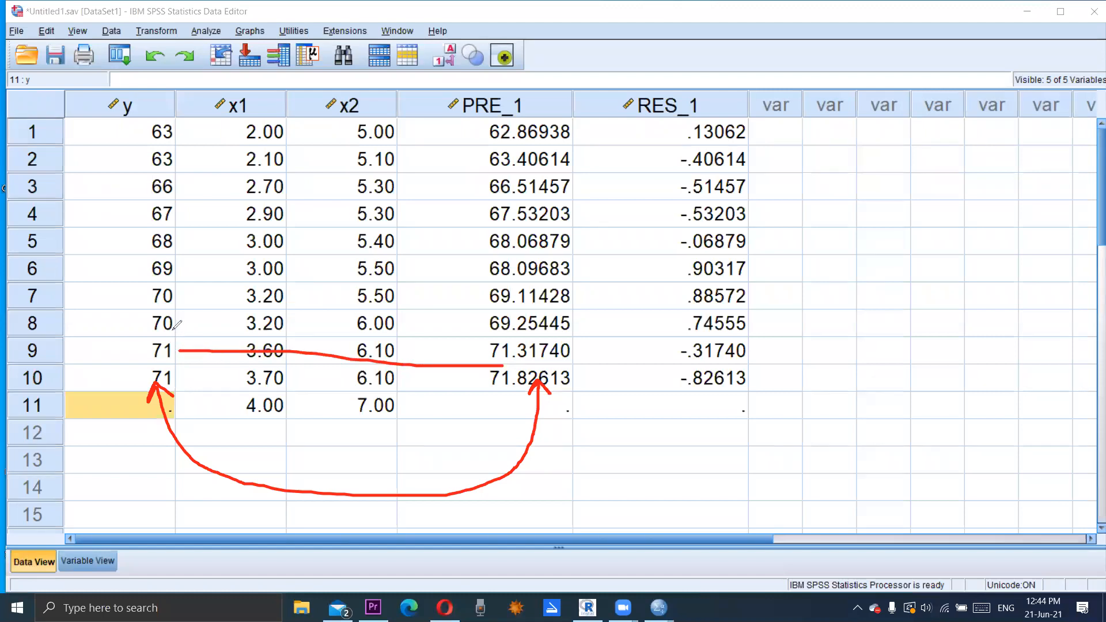
drag(173, 329, 479, 337)
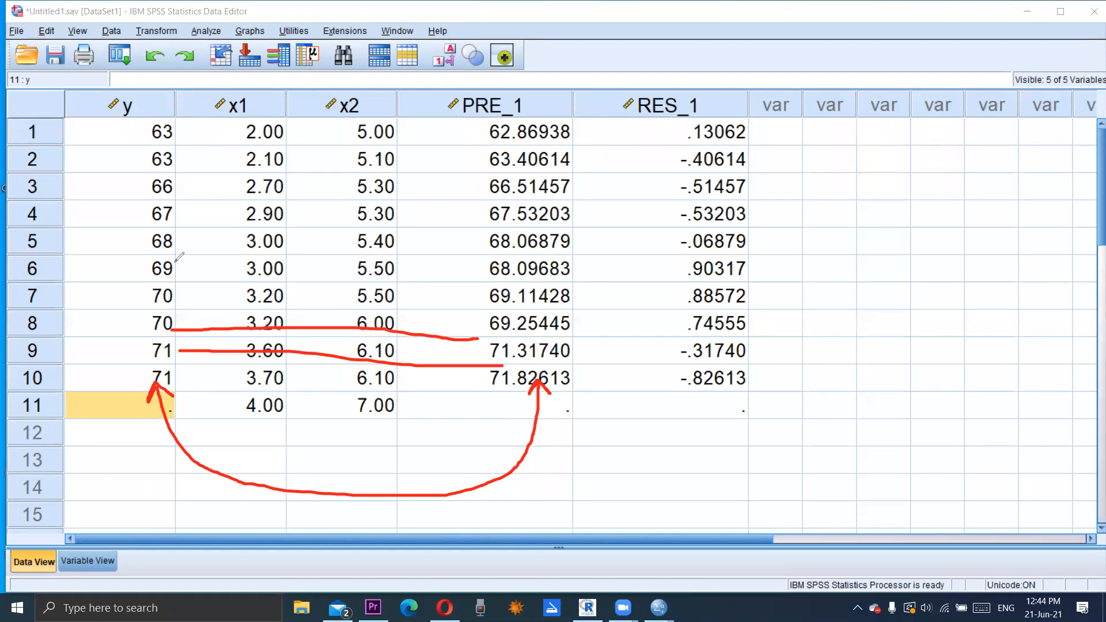
drag(175, 248, 496, 233)
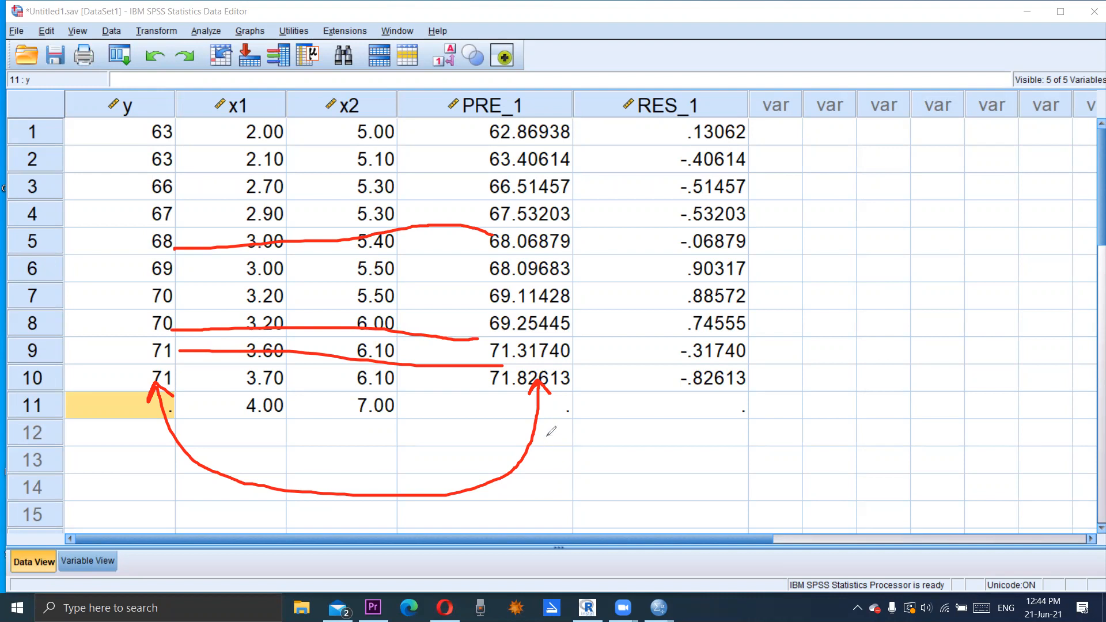
Tick the row 11 PRE_1 and RES_1 cells, handwrite R beside them, and clear all drawings from the data sheet
drag(564, 402, 591, 379)
mouse_move(712, 402)
mouse_down()
mouse_move(726, 410)
mouse_move(756, 383)
mouse_move(788, 389)
mouse_move(800, 368)
mouse_move(792, 379)
mouse_move(802, 390)
mouse_up()
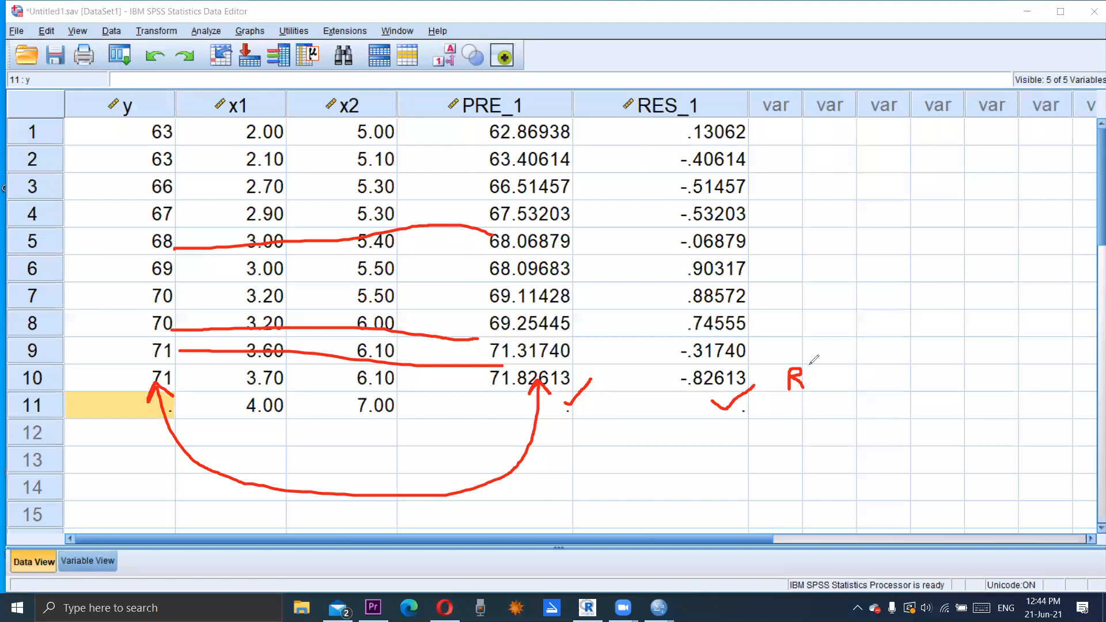
drag(800, 363, 818, 369)
mouse_move(709, 398)
mouse_down()
mouse_move(691, 412)
mouse_move(702, 400)
mouse_up()
click(958, 107)
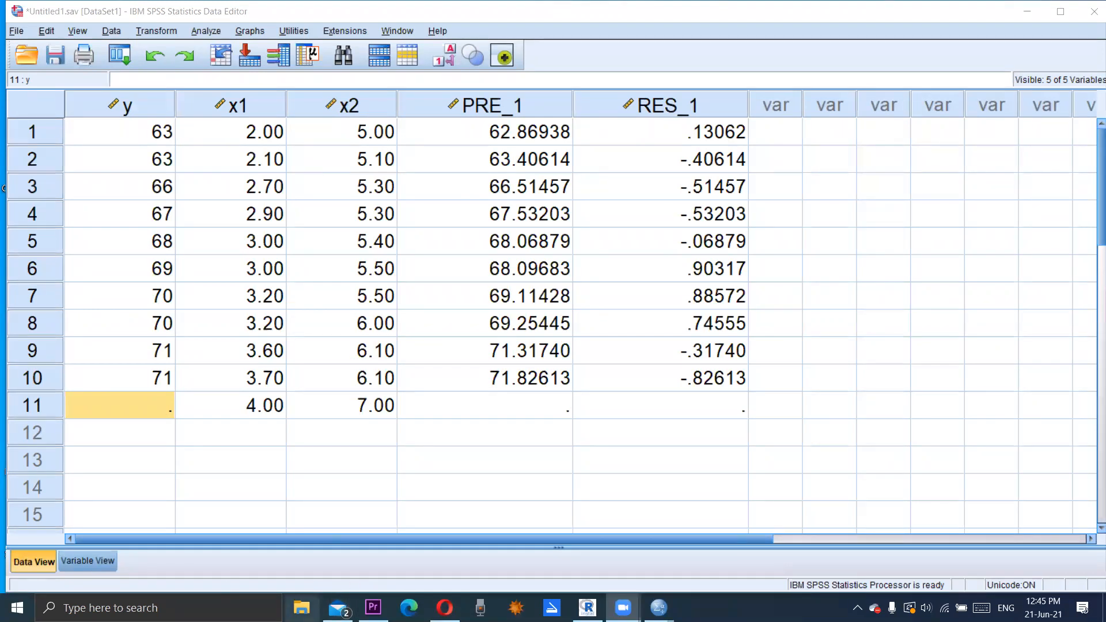
Switch to File Explorer and open the Introduction to Statistical Theory Part 2 textbook PDF from the LCWU\BOOKS folder on drive E
click(302, 608)
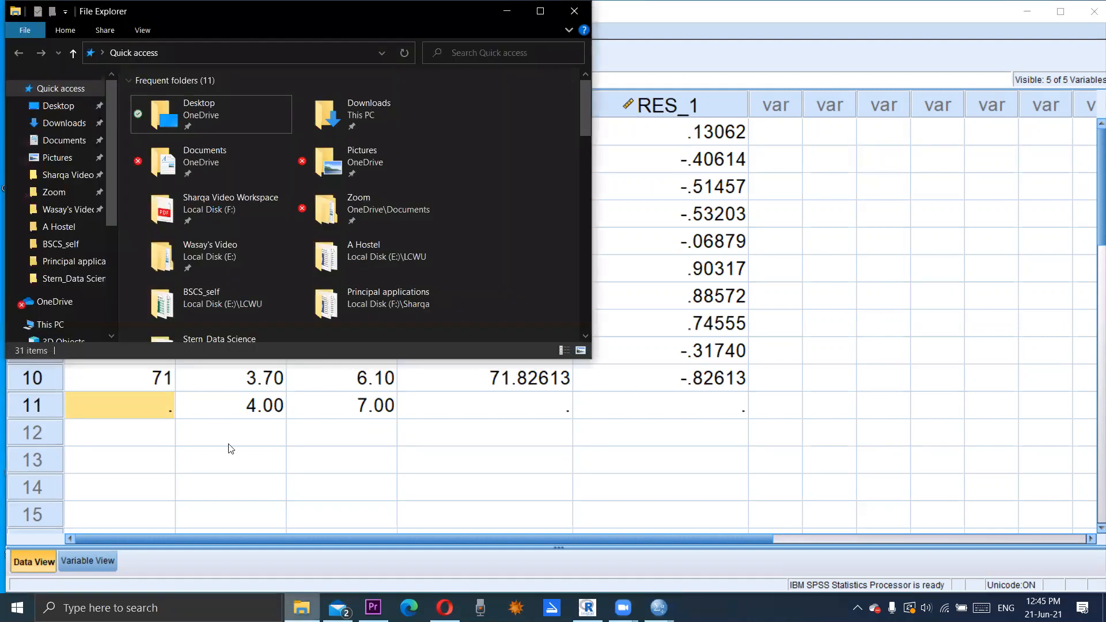
double_click(217, 305)
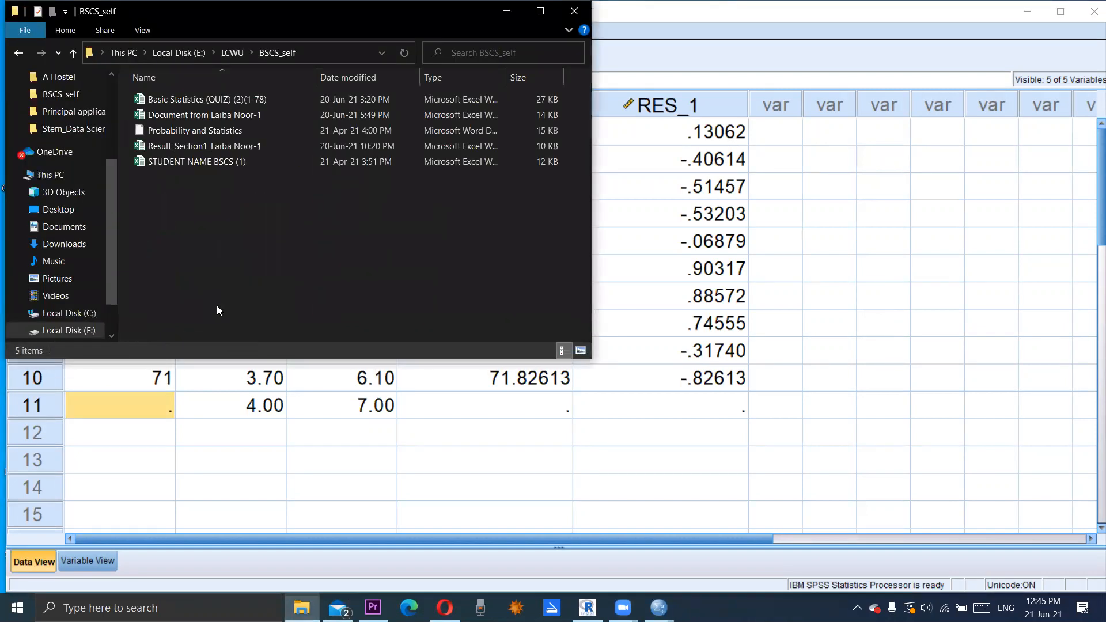
click(231, 53)
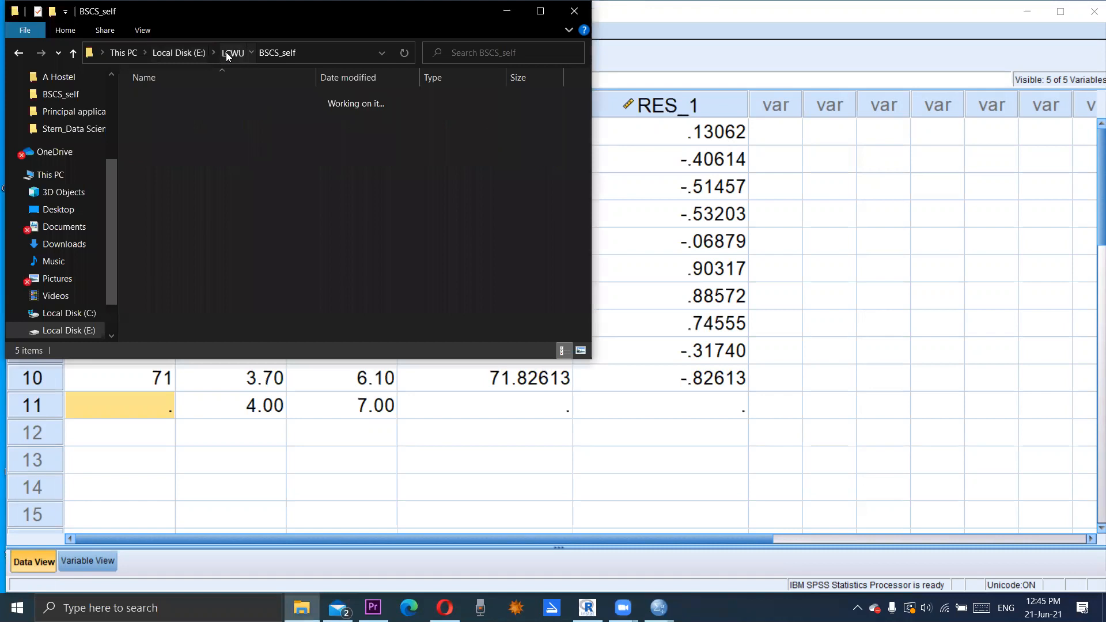
double_click(166, 144)
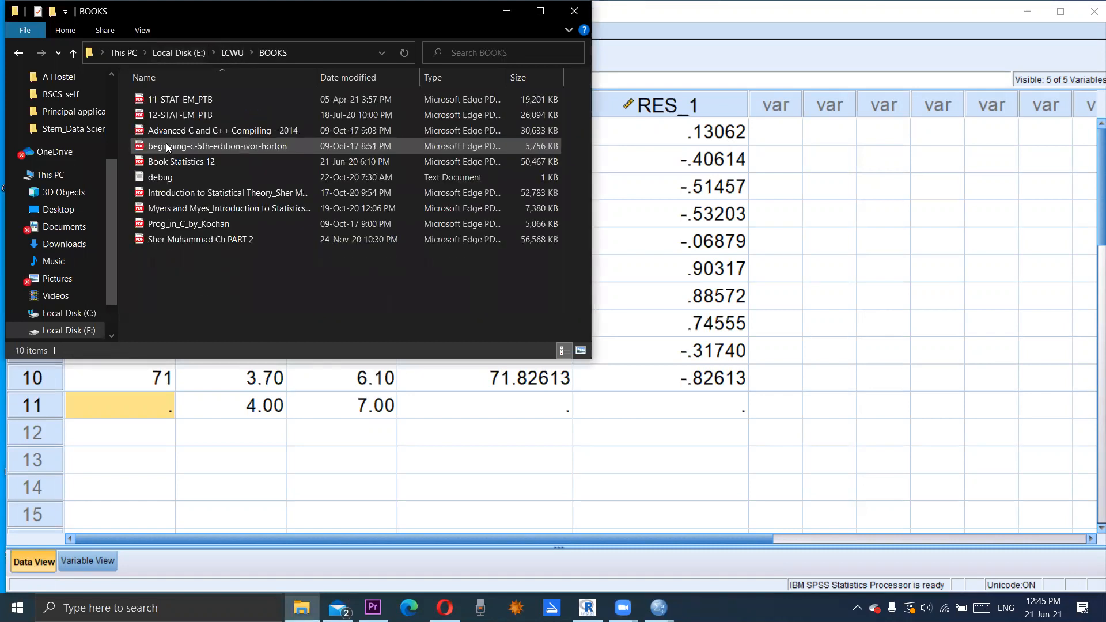
double_click(208, 240)
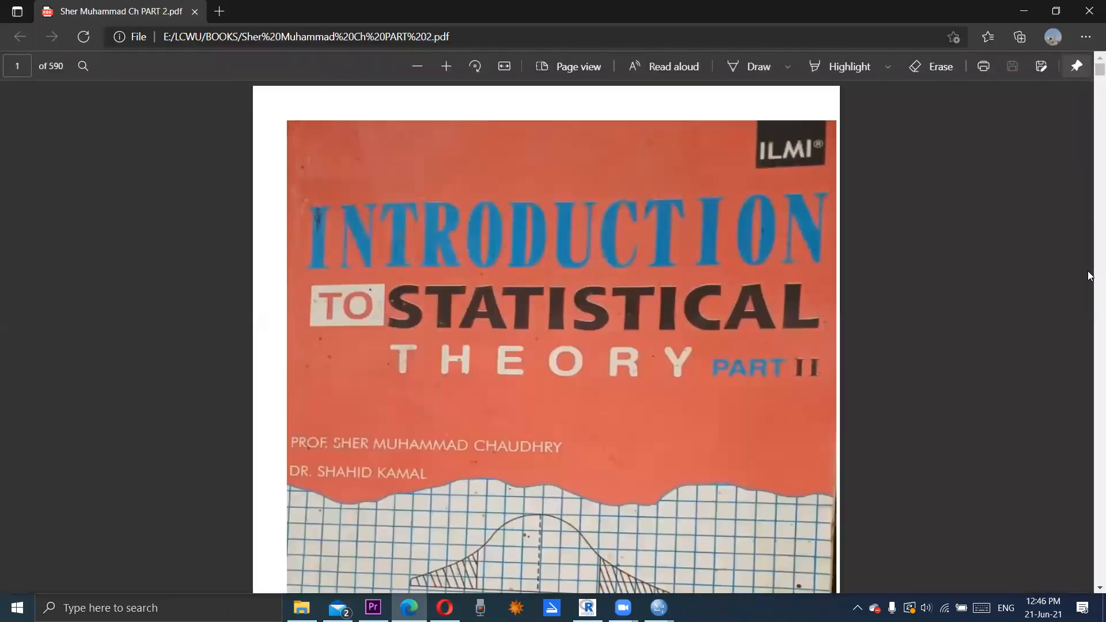
Examine the table of contents of the Part 2 textbook, covering the inference, regression and nonparametric chapters, and minimize the window
scroll(1087, 278, down, 20)
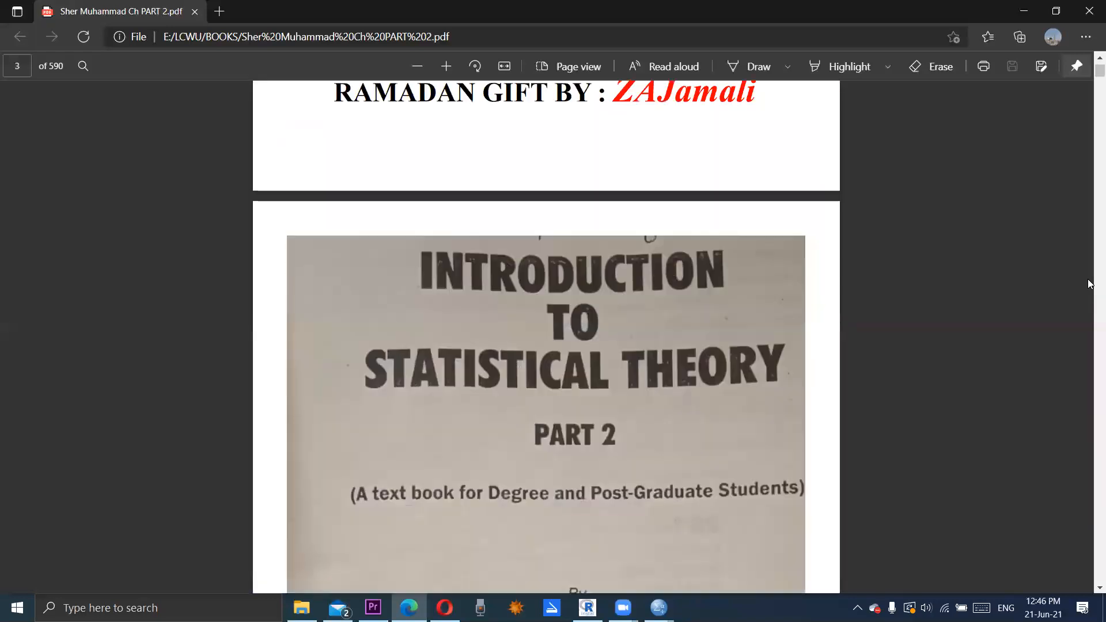
scroll(1088, 278, down, 8)
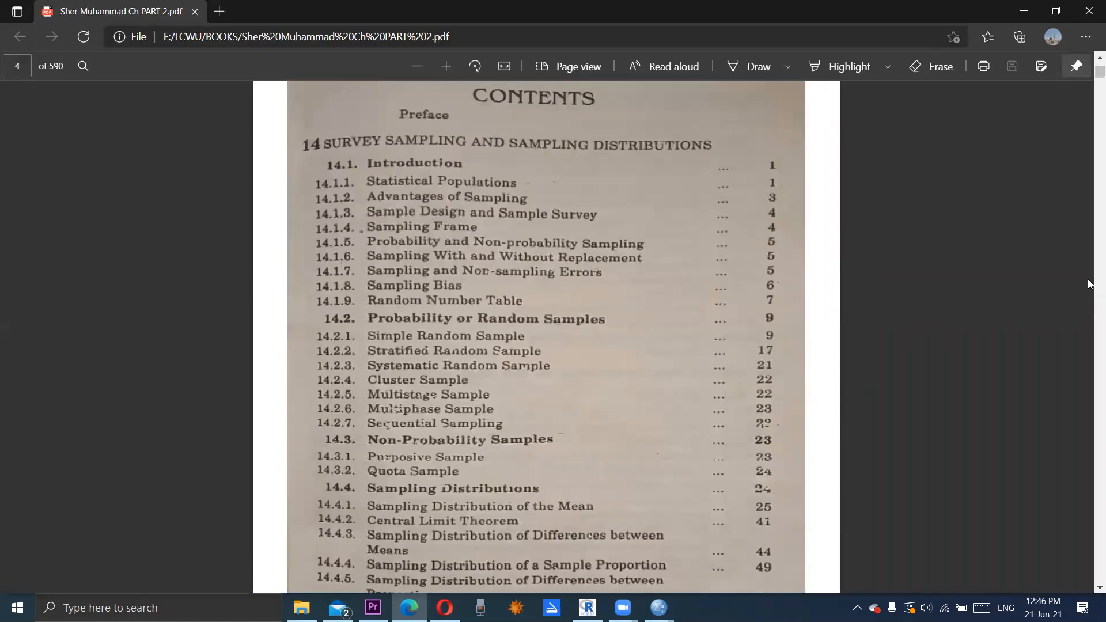
scroll(1087, 279, down, 8)
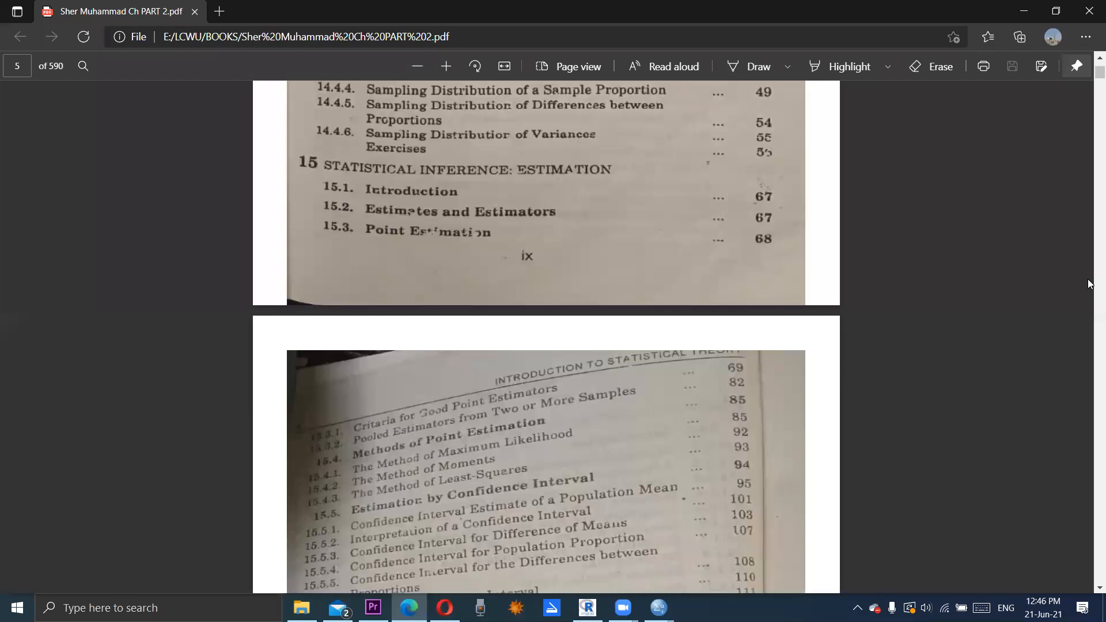
scroll(1087, 279, down, 8)
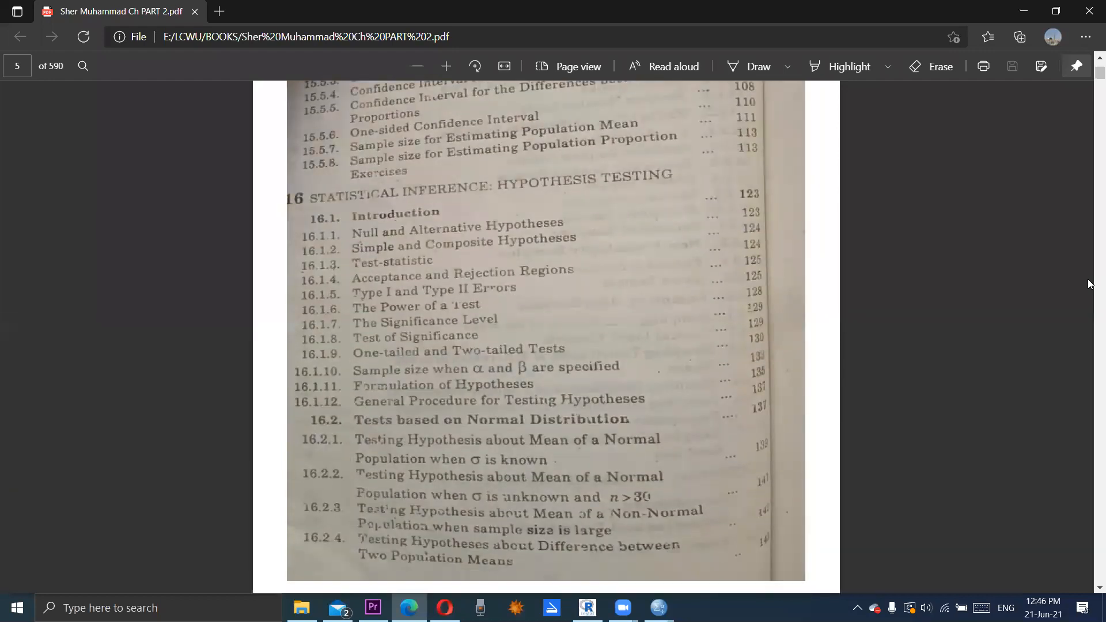
scroll(1087, 279, down, 8)
scroll(1088, 278, down, 8)
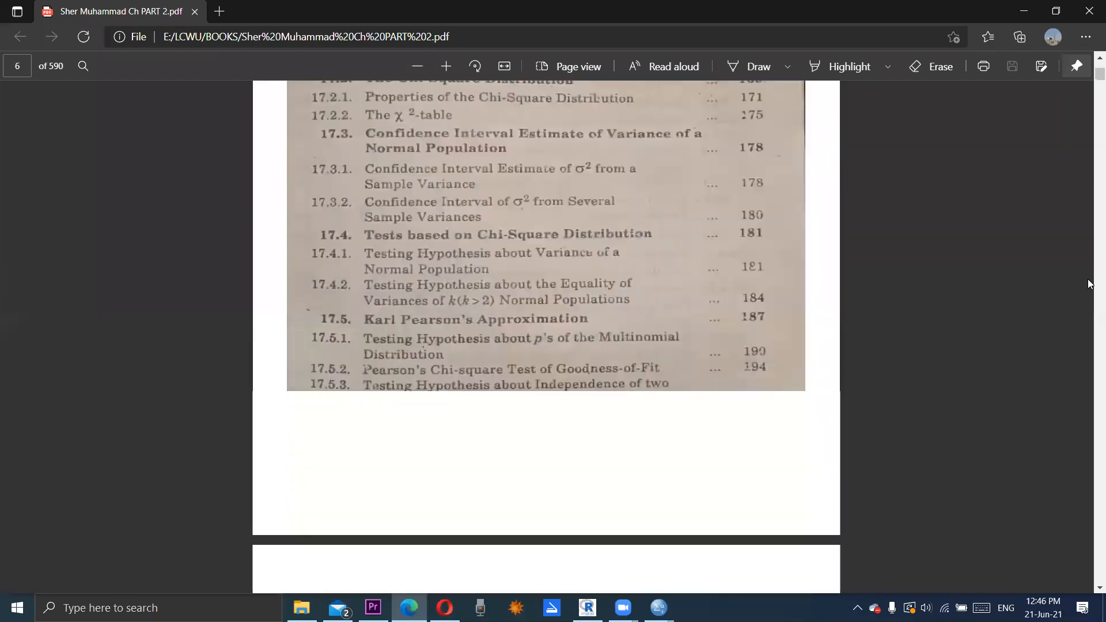
scroll(1087, 279, down, 10)
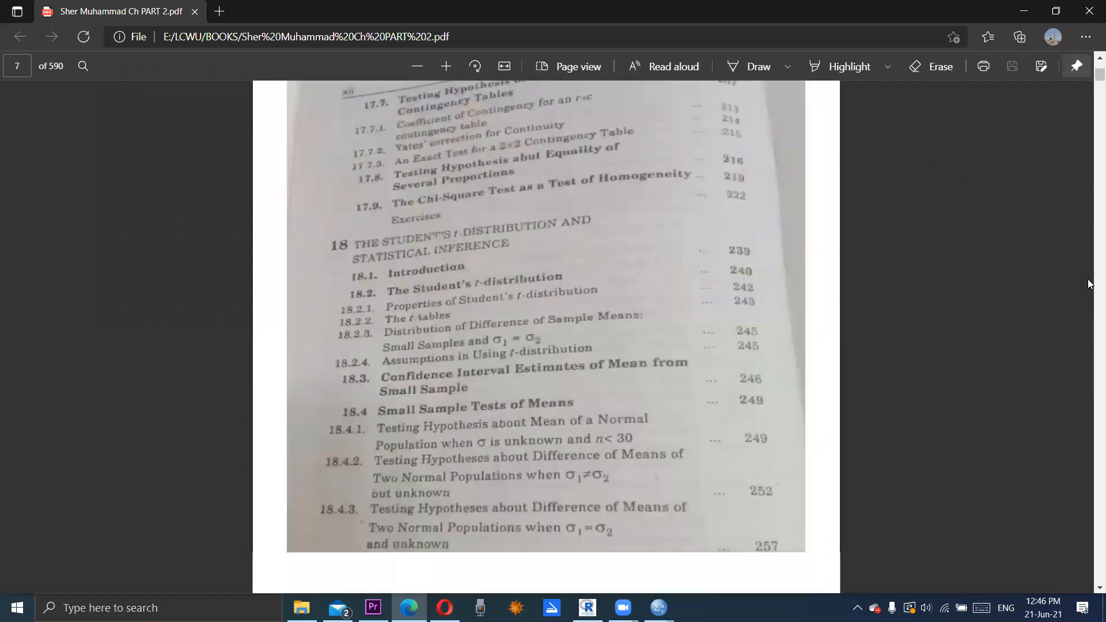
scroll(1087, 279, down, 4)
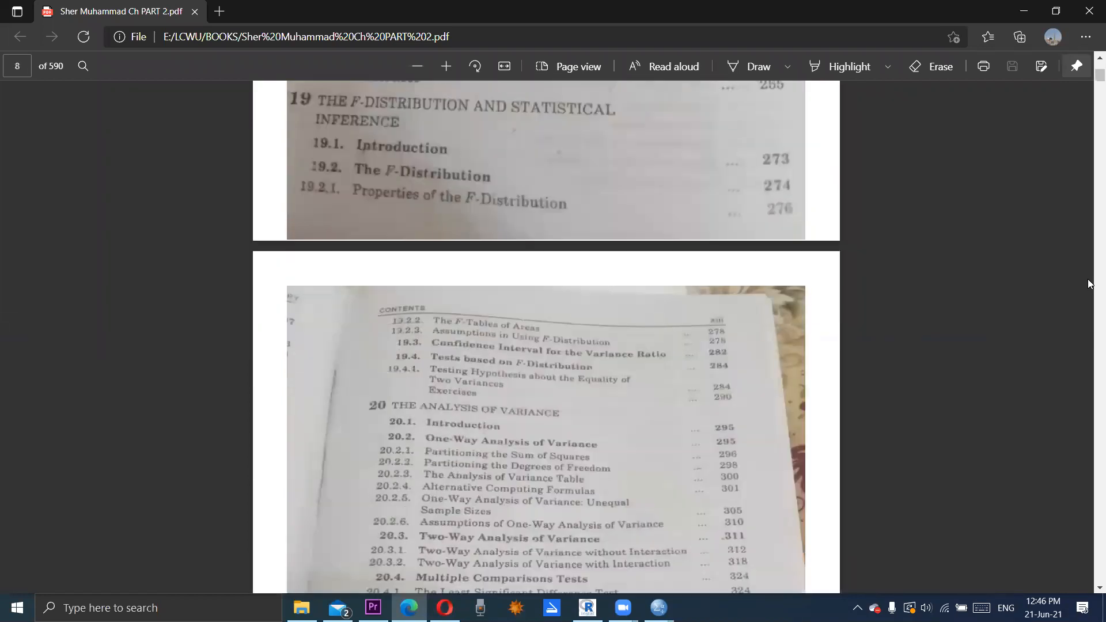
scroll(1087, 278, down, 8)
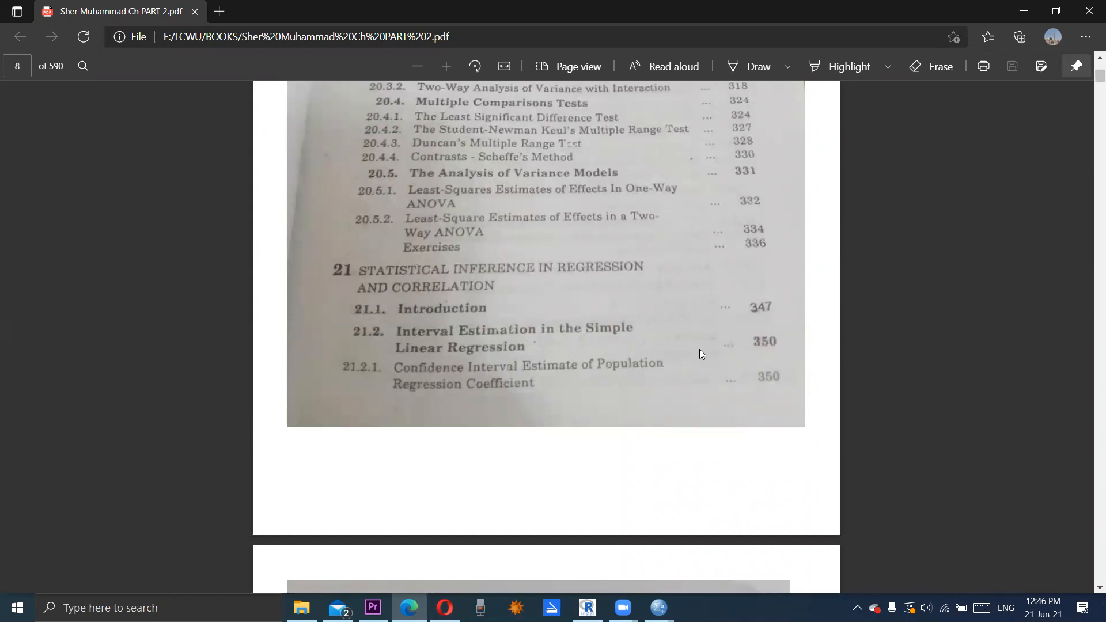
scroll(1088, 404, down, 8)
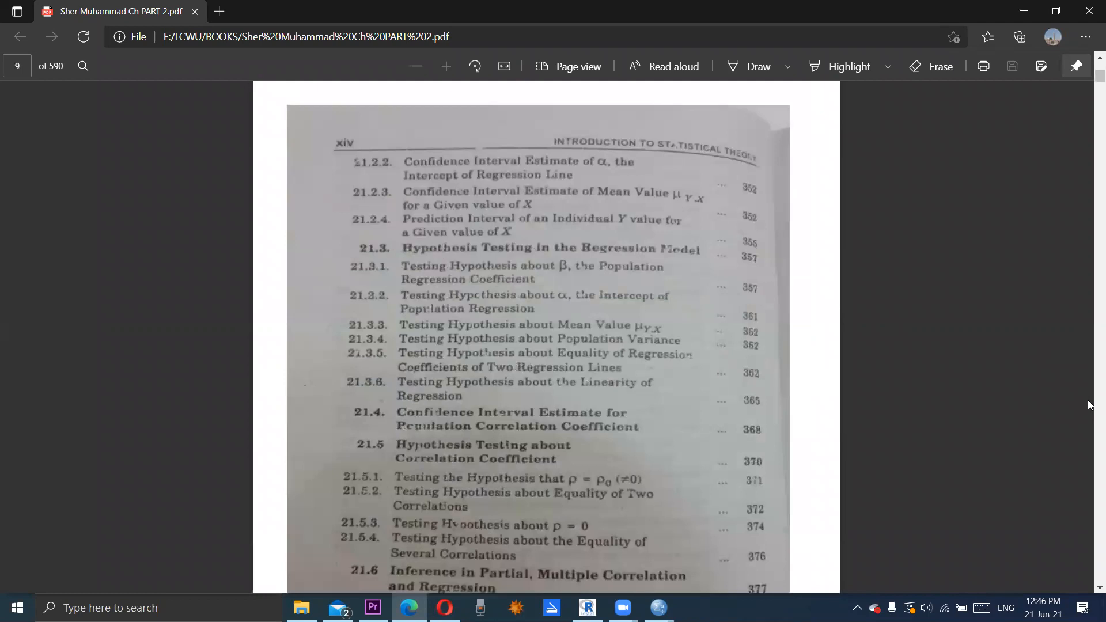
scroll(1088, 399, down, 8)
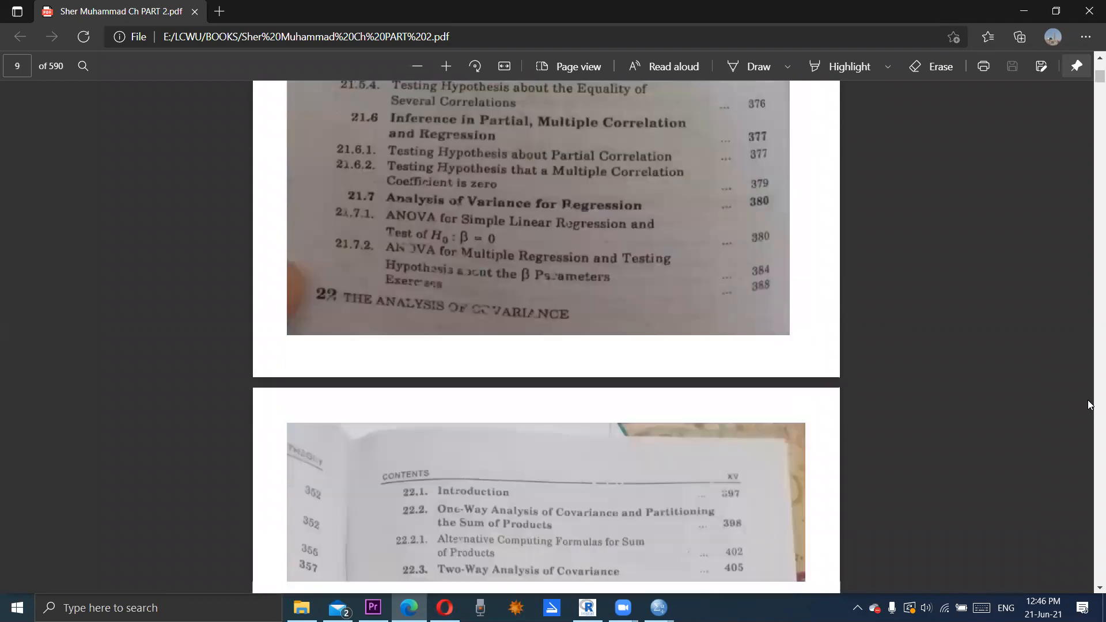
scroll(1087, 400, down, 15)
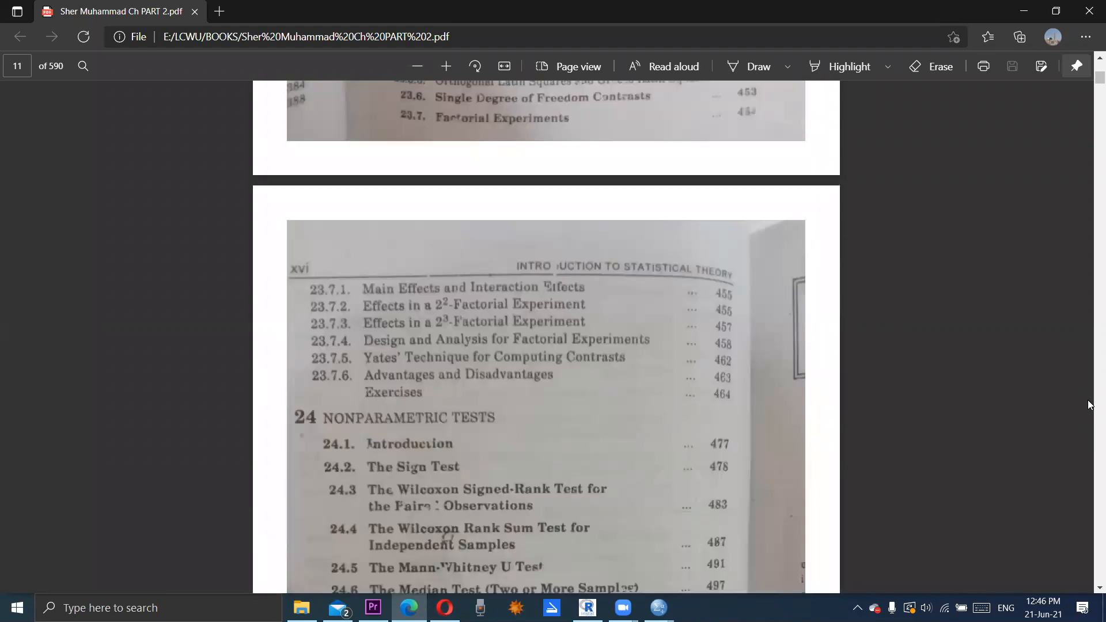
scroll(1088, 400, down, 8)
click(1026, 11)
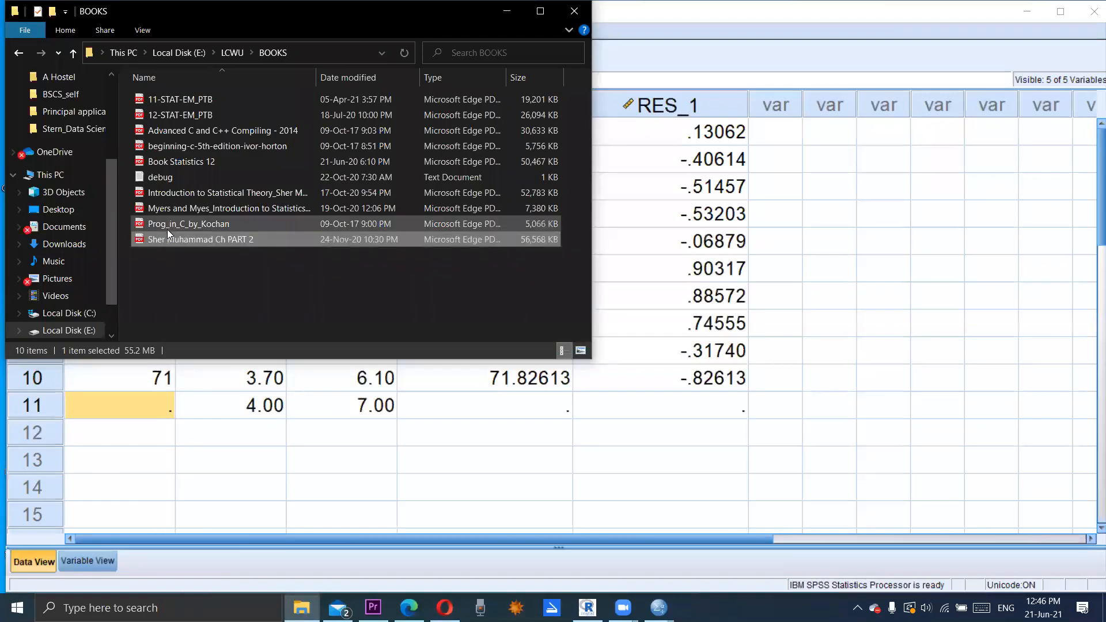
Open the Introduction to Statistical Theory Part 1 textbook PDF and go through its contents to the Simple Regression and Correlation chapter
double_click(172, 193)
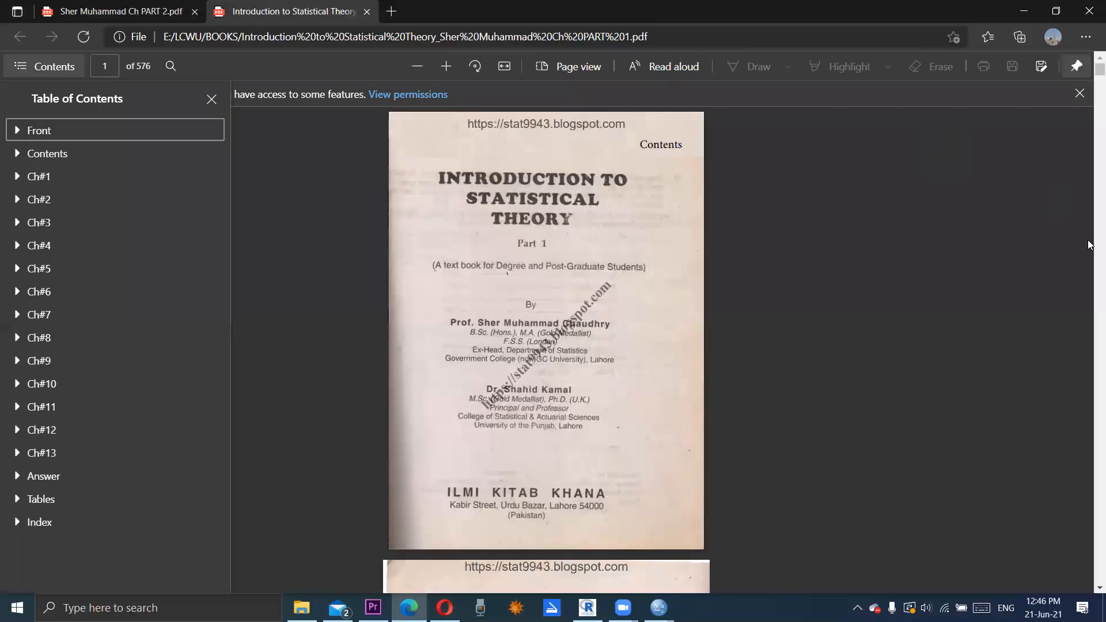
scroll(1087, 240, down, 5)
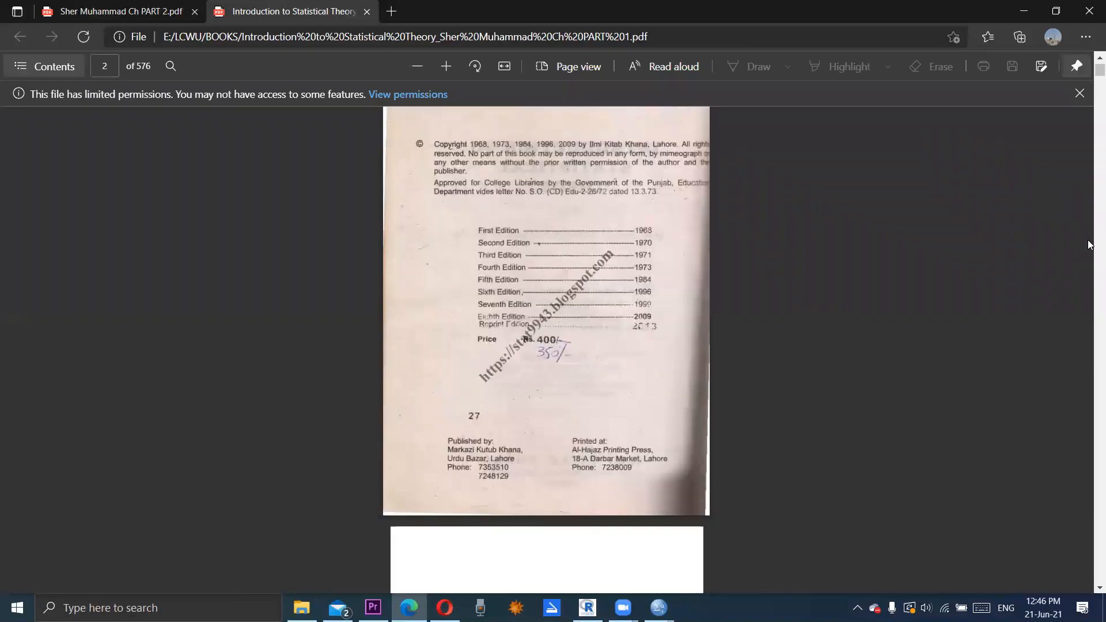
scroll(1087, 240, down, 15)
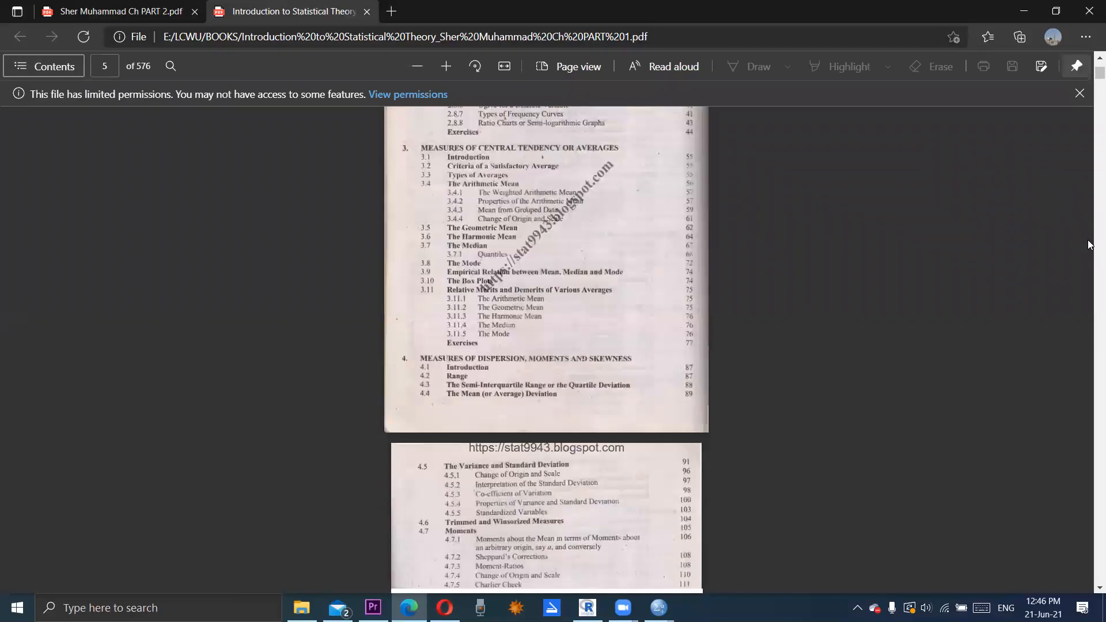
scroll(1088, 245, down, 5)
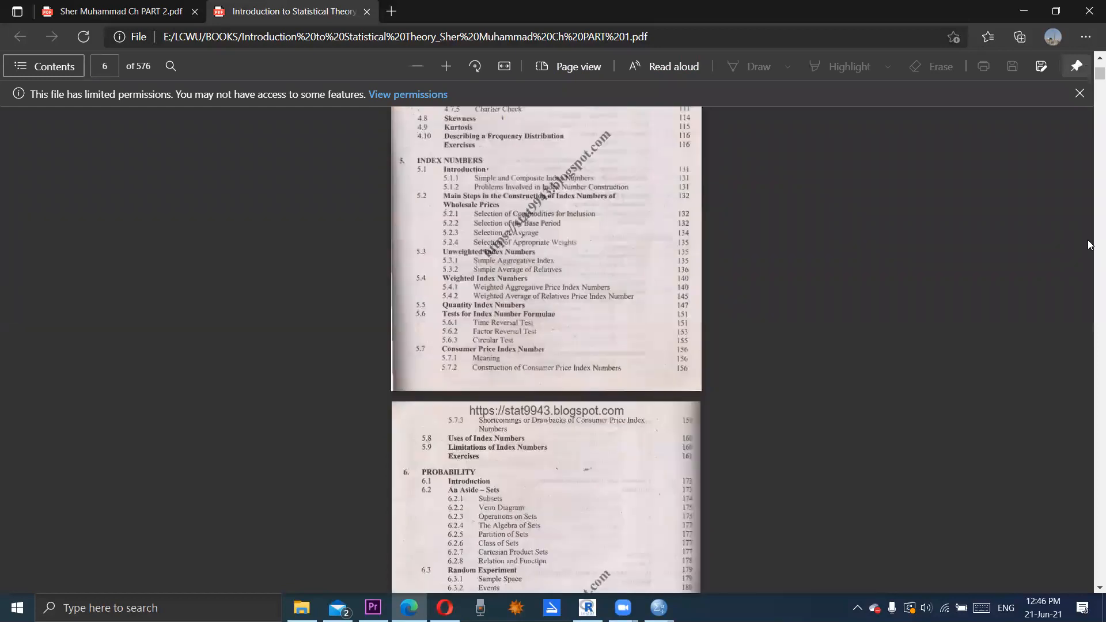
scroll(1088, 245, down, 5)
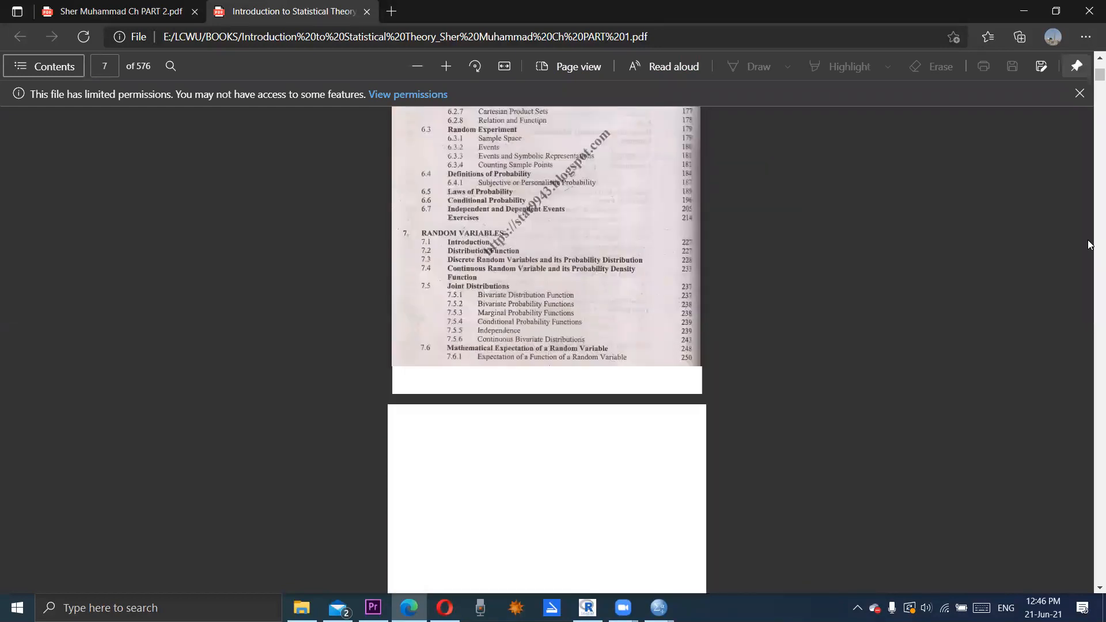
scroll(1087, 245, down, 1)
scroll(1088, 245, down, 5)
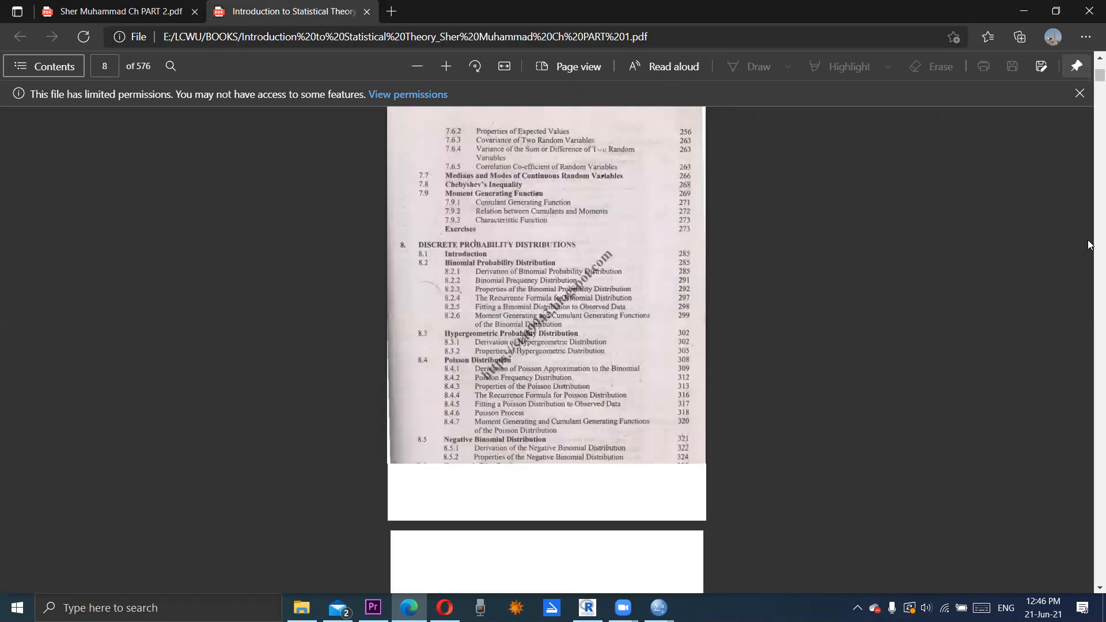
scroll(1088, 241, down, 4)
scroll(1087, 240, down, 7)
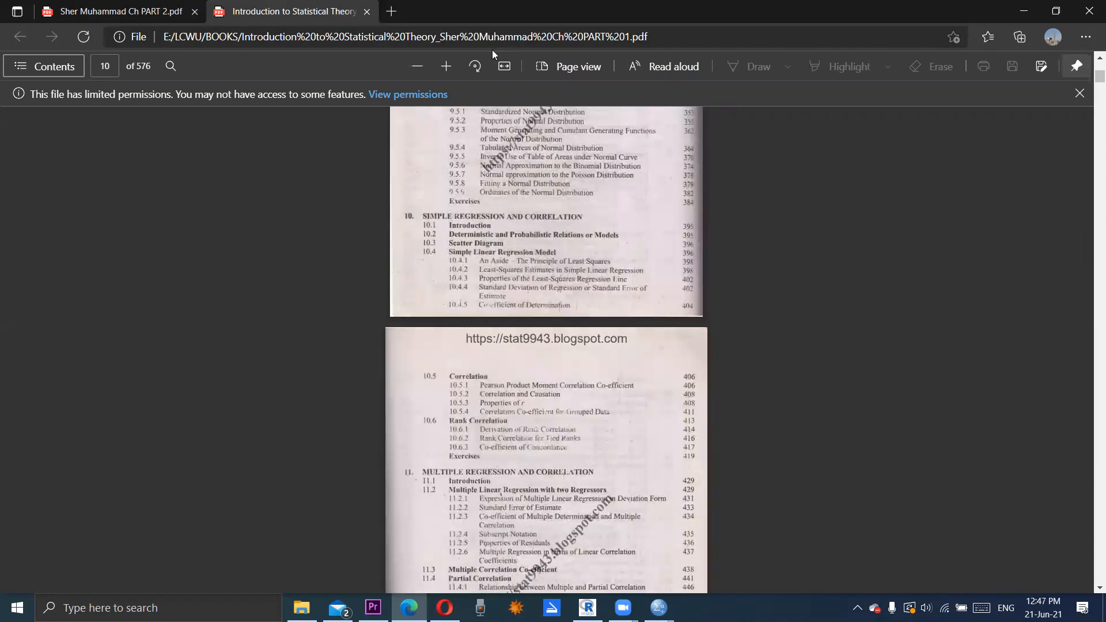
Enlarge the contents page and examine the sections of chapter 10, Simple Regression and Correlation, and chapter 11, Multiple Regression and Correlation
click(445, 67)
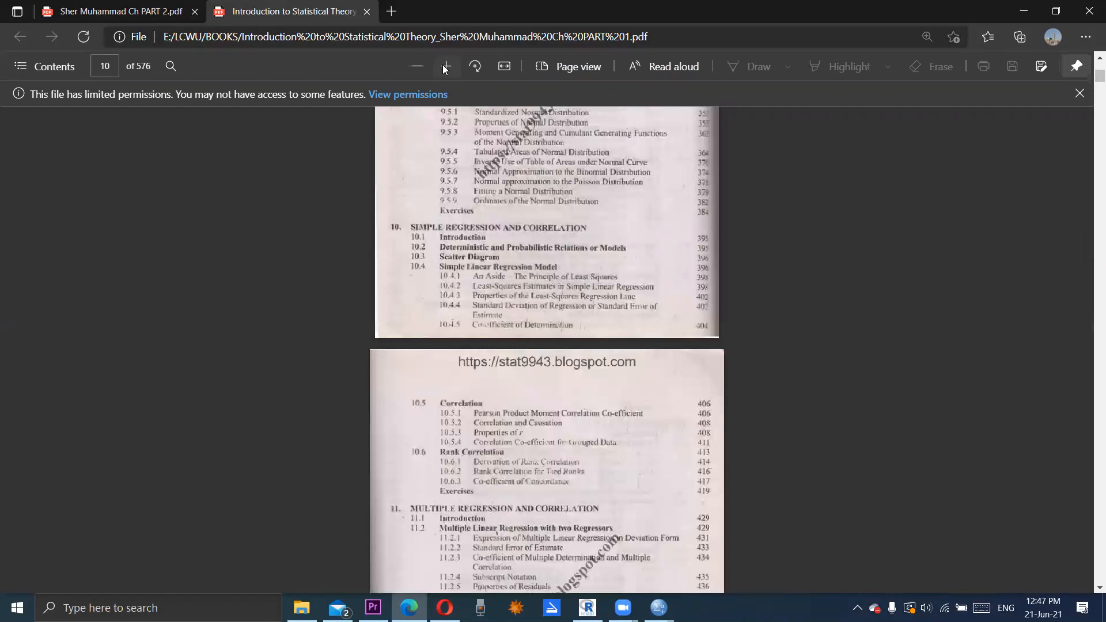
click(446, 67)
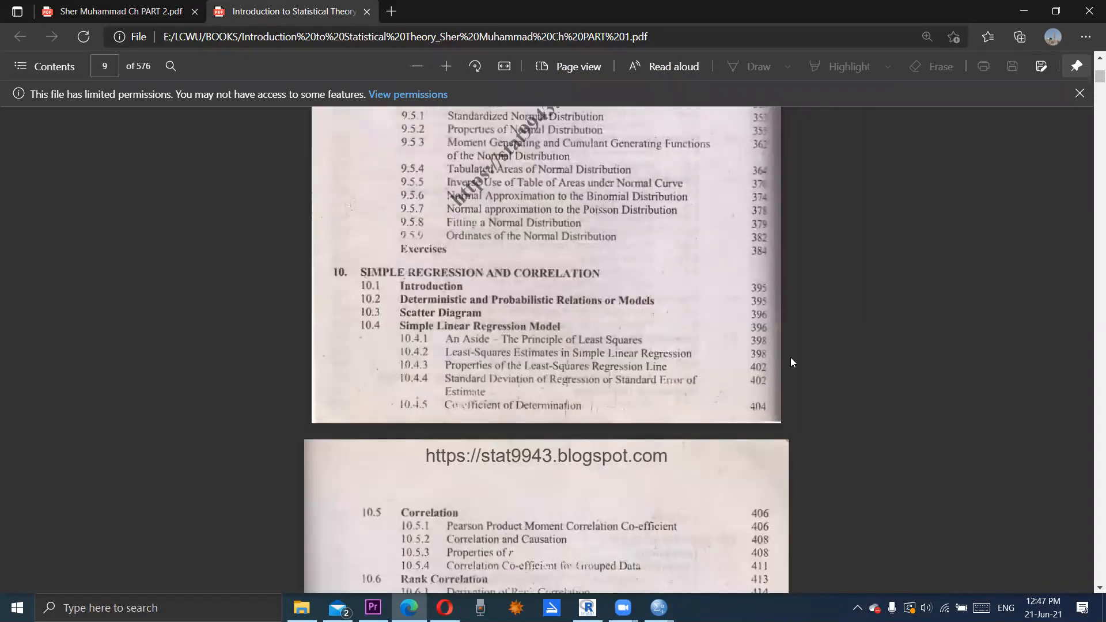
scroll(1089, 592, down, 2)
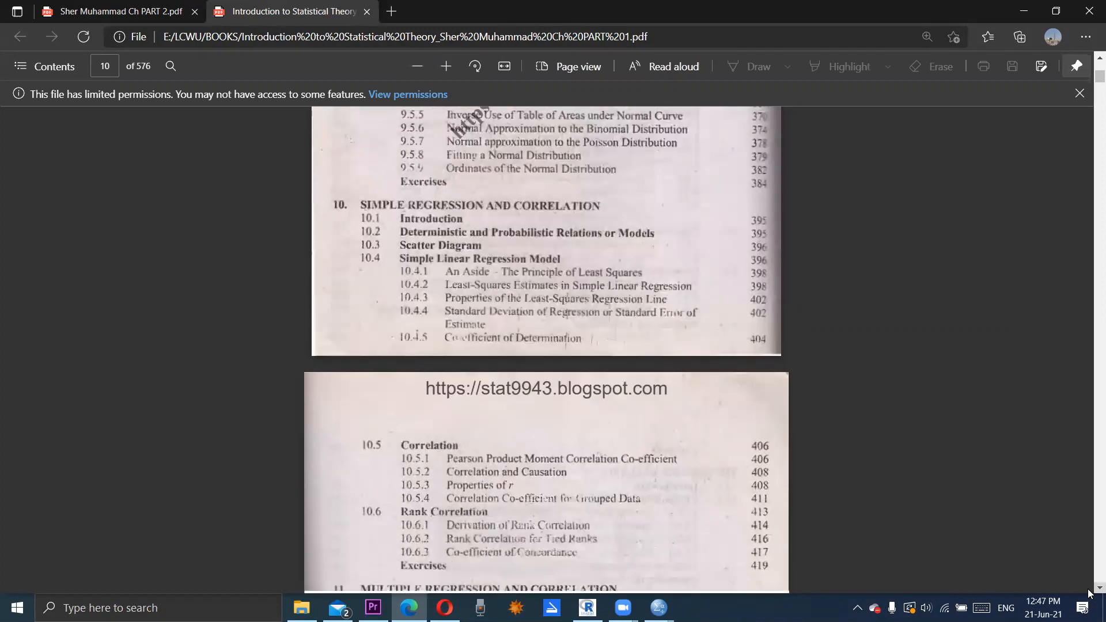
scroll(1089, 592, down, 4)
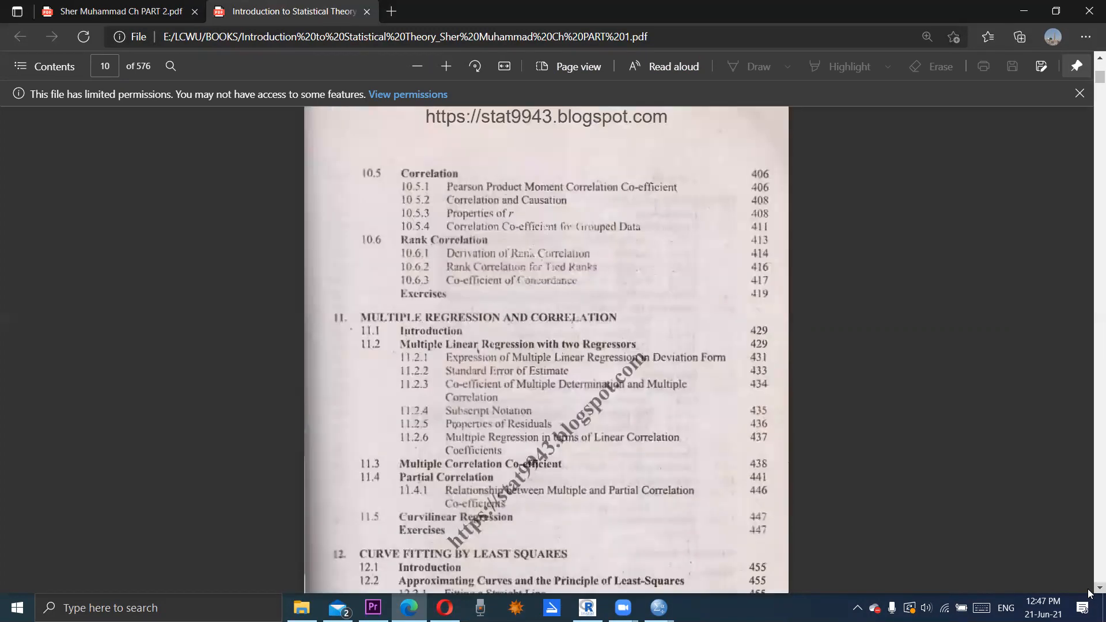
scroll(608, 279, down, 1)
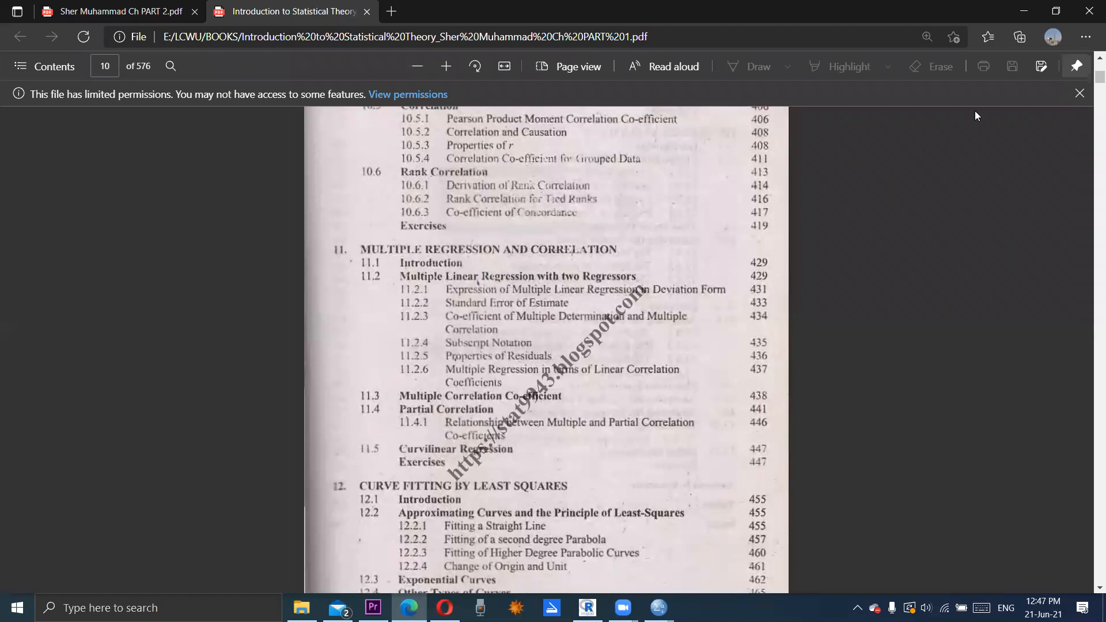
Go to exercises 10.20 and 10.21 on PDF page 445 and enlarge the page for reading
drag(1090, 79, 1090, 387)
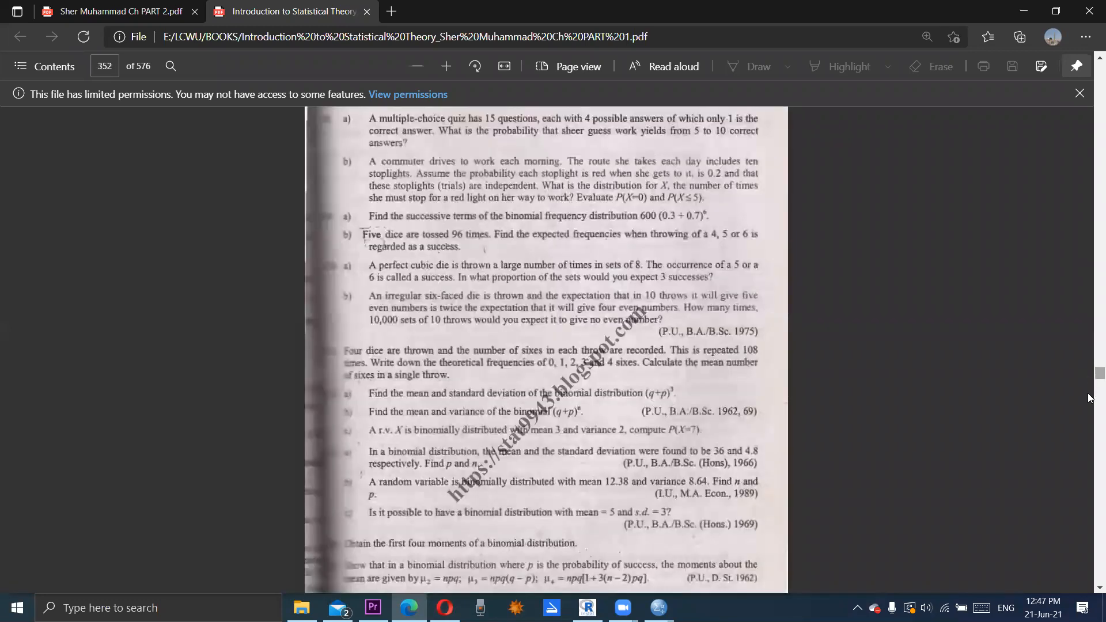
click(1090, 378)
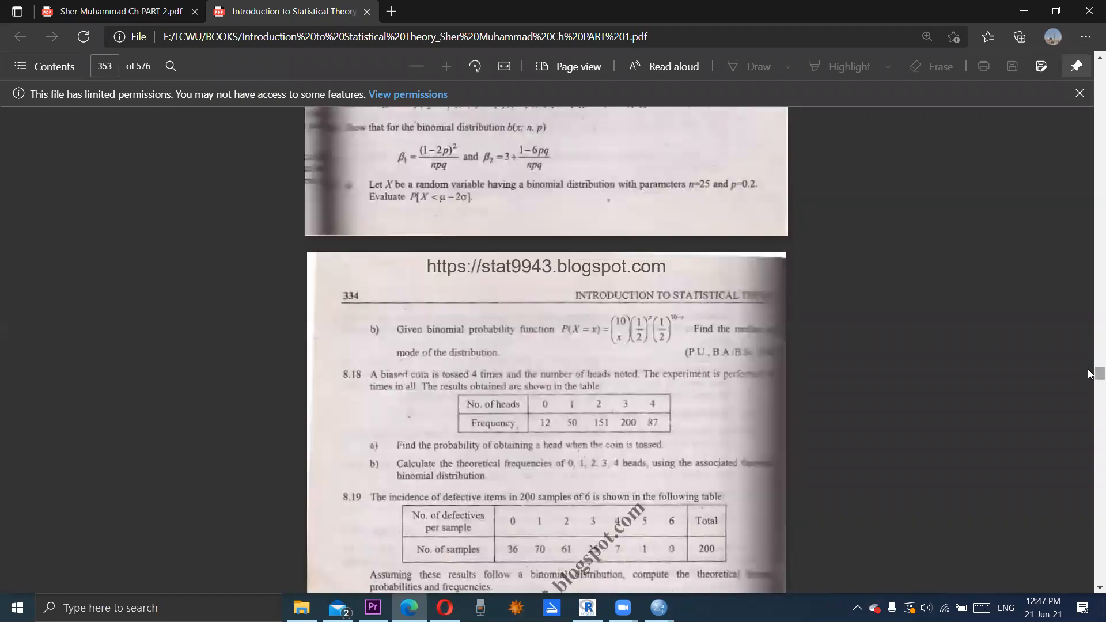
drag(1087, 415, 1088, 421)
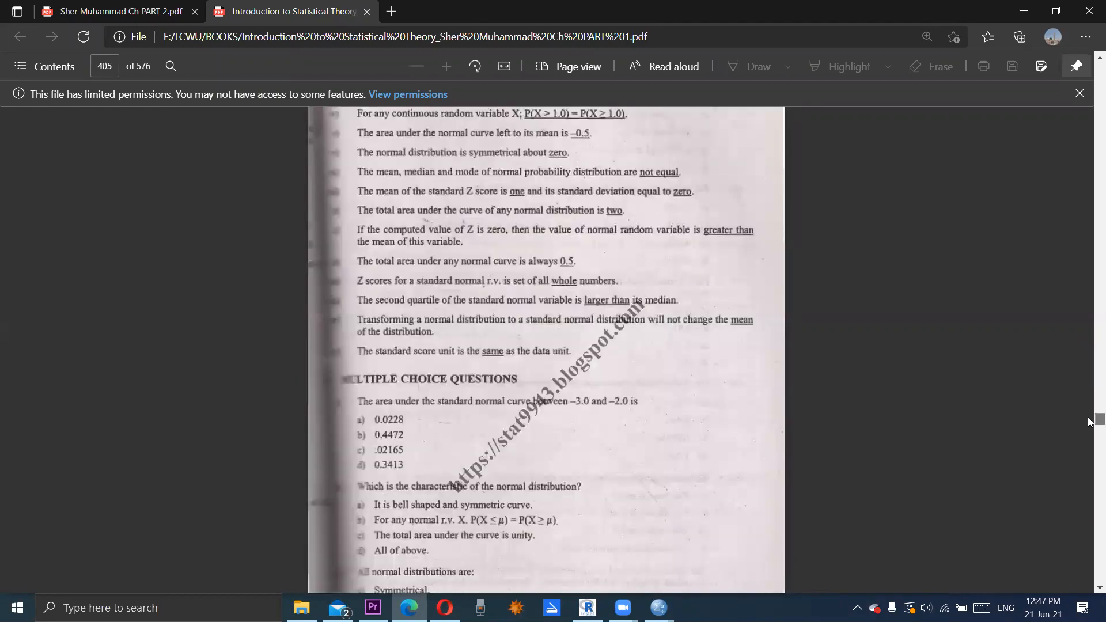
click(1089, 425)
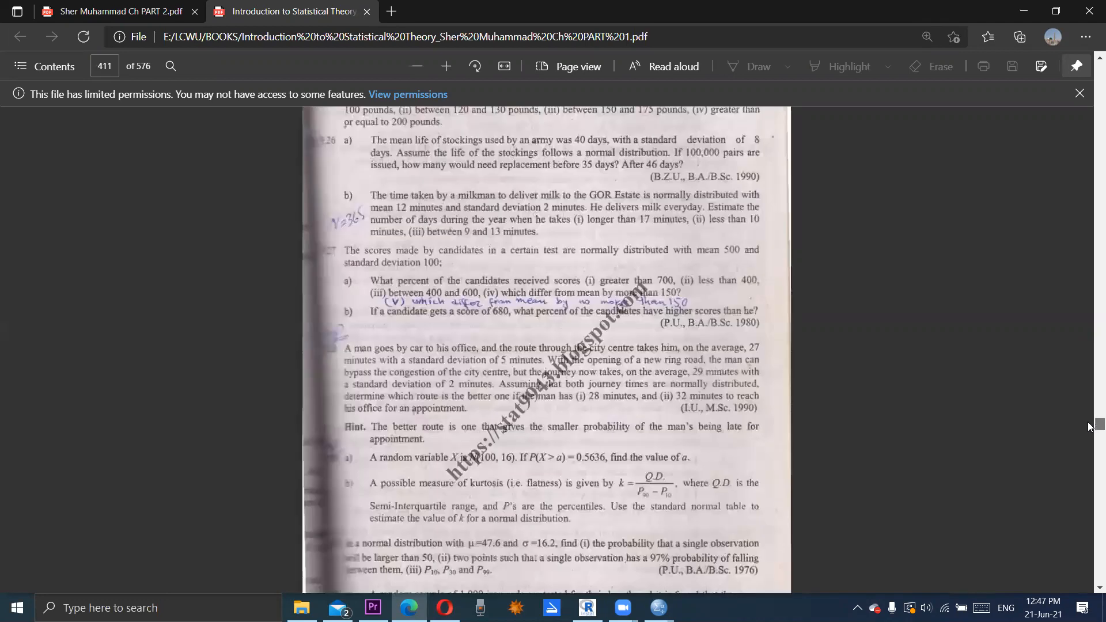
drag(1088, 425, 1088, 430)
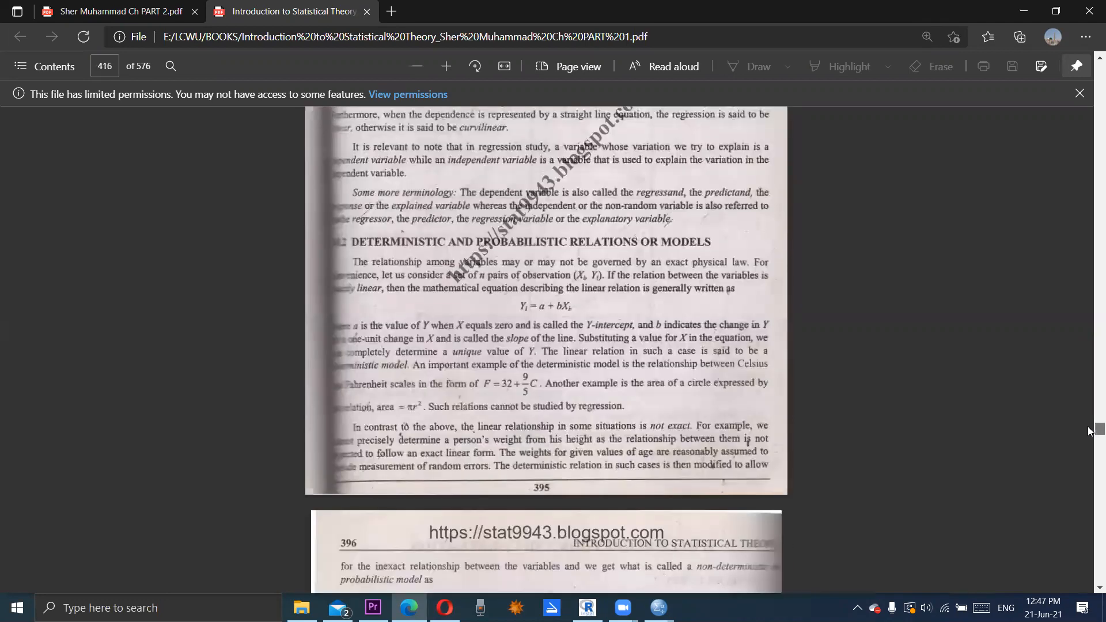
click(1088, 441)
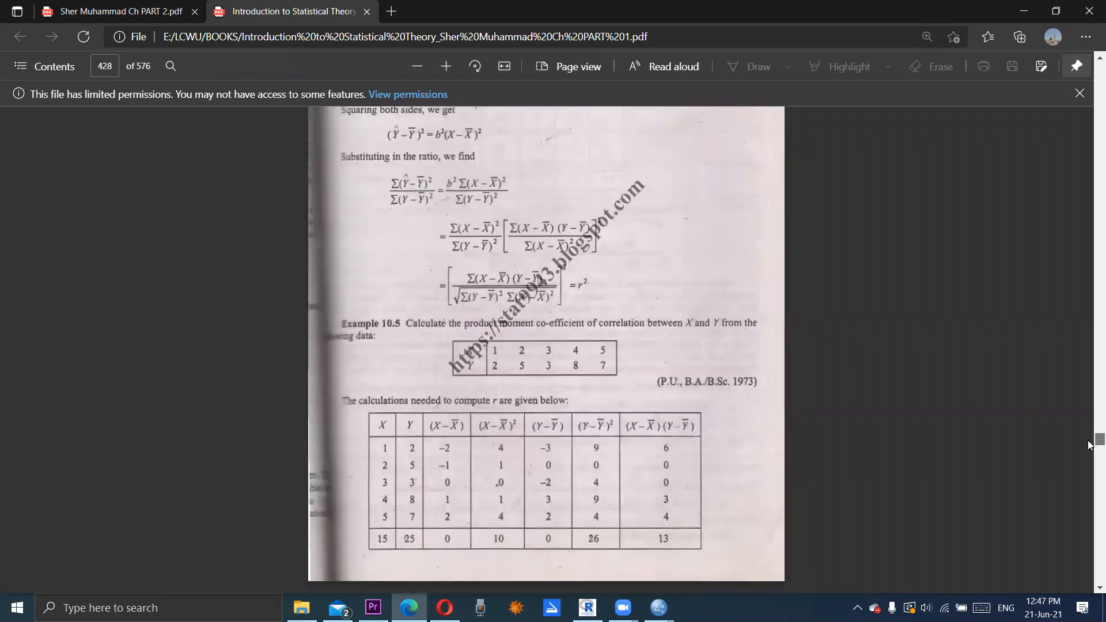
drag(1089, 444, 1089, 457)
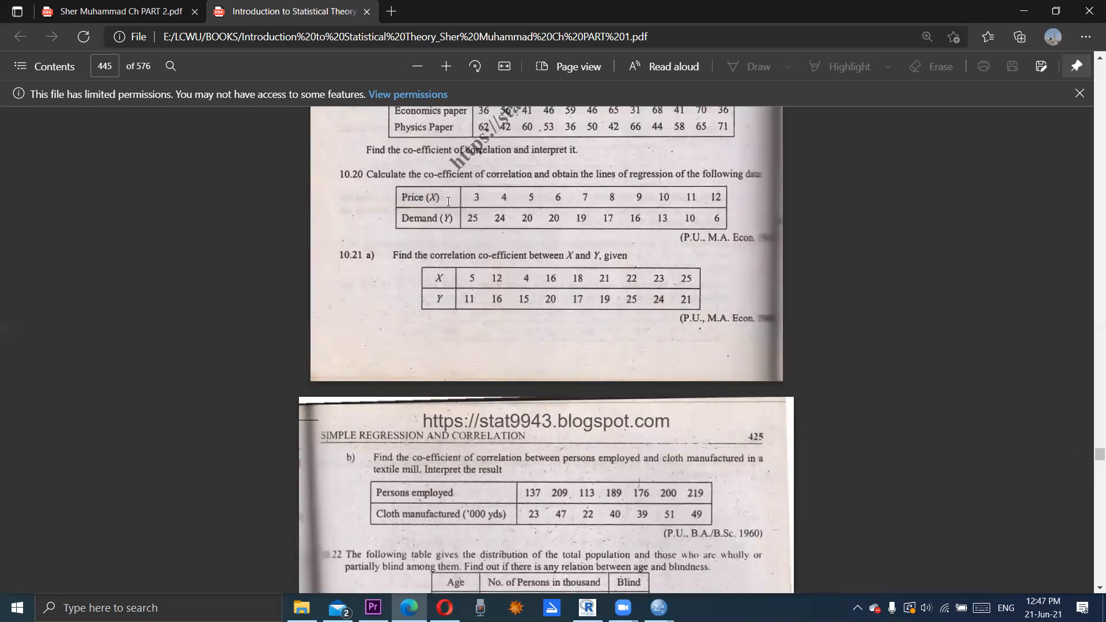
click(451, 66)
click(450, 65)
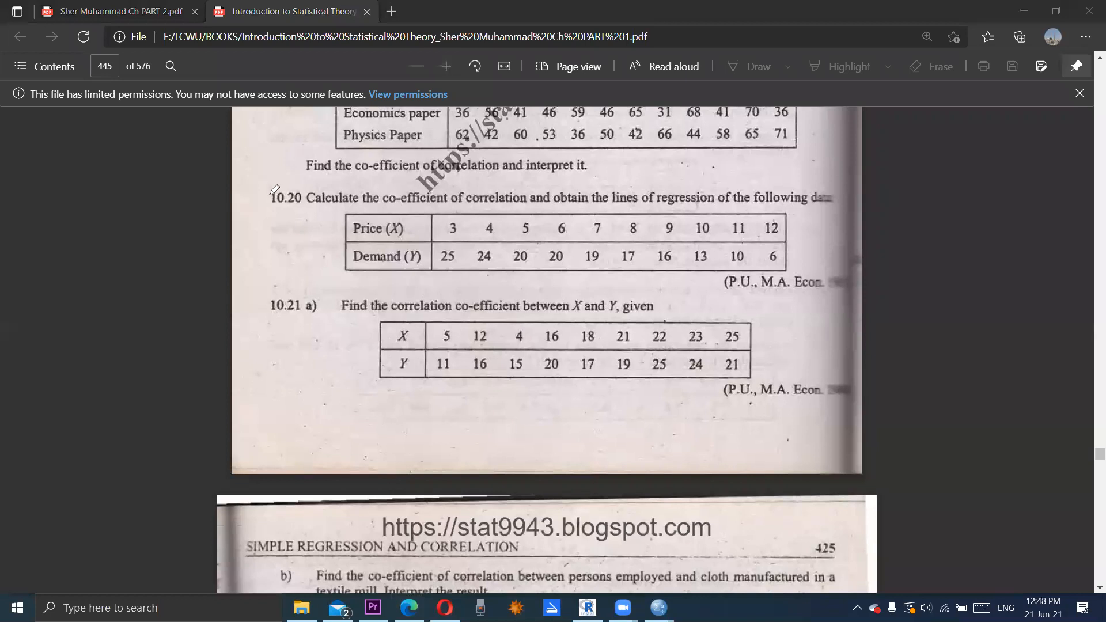
Highlight the number 10.20 and "lines of regression", dot 10.21, and tick the Price (X) and Demand (Y) rows of exercise 10.20
drag(266, 193, 322, 190)
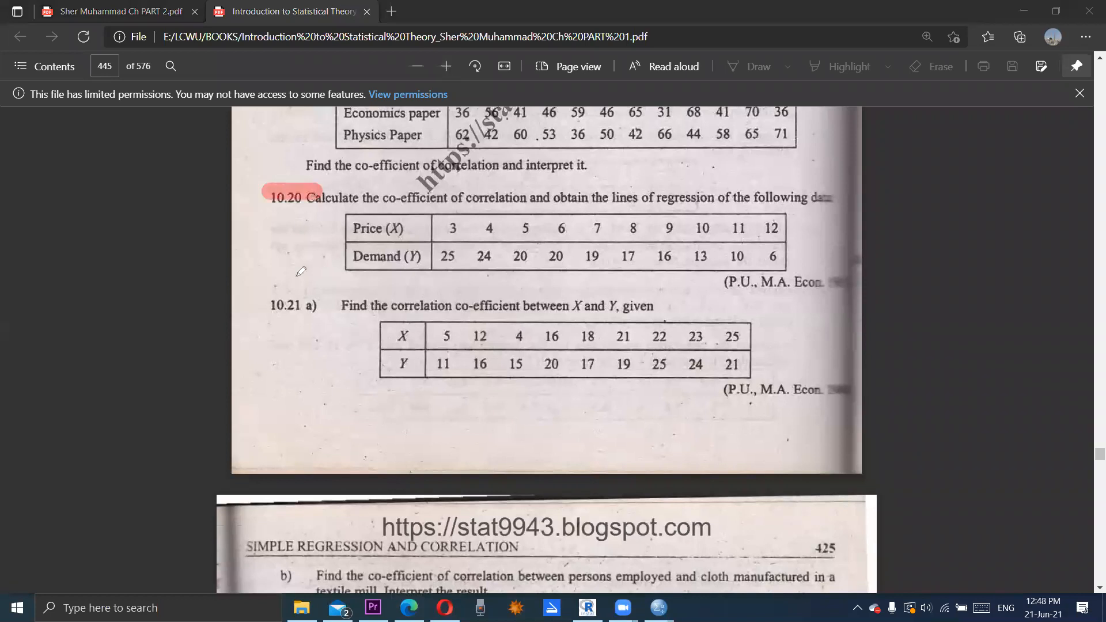
click(273, 308)
drag(605, 195, 714, 195)
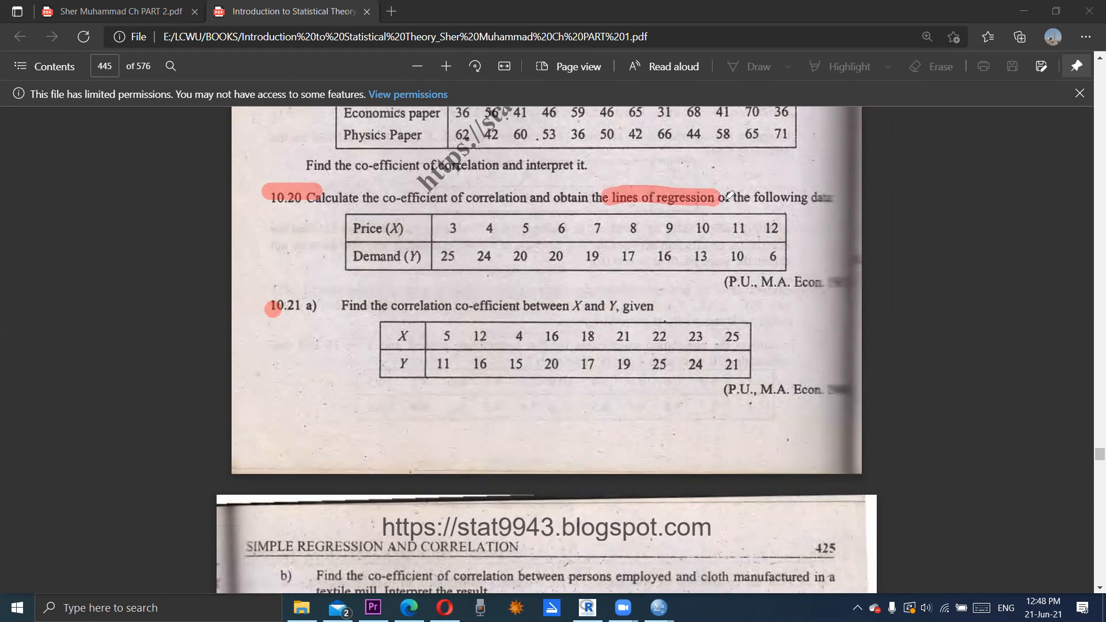
click(409, 228)
mouse_move(410, 229)
mouse_down()
mouse_move(419, 238)
mouse_move(448, 204)
mouse_up()
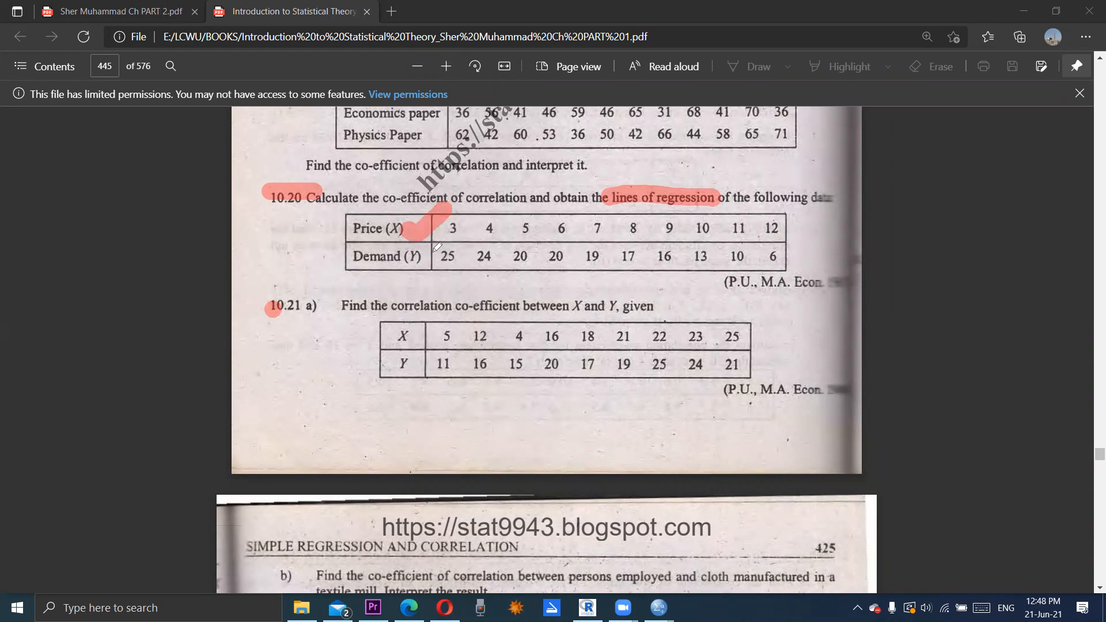
drag(306, 262, 337, 249)
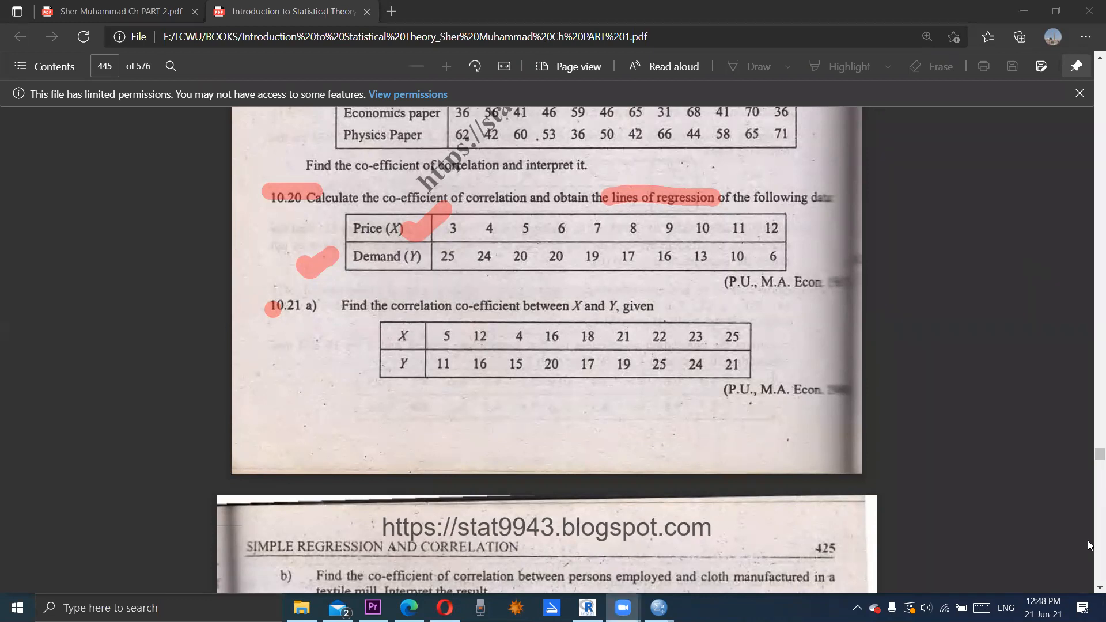
Go to Example 11.1 on restaurant incomes in chapter 11, PDF page 452, and clear the highlighter marks from the screen
scroll(1090, 545, down, 8)
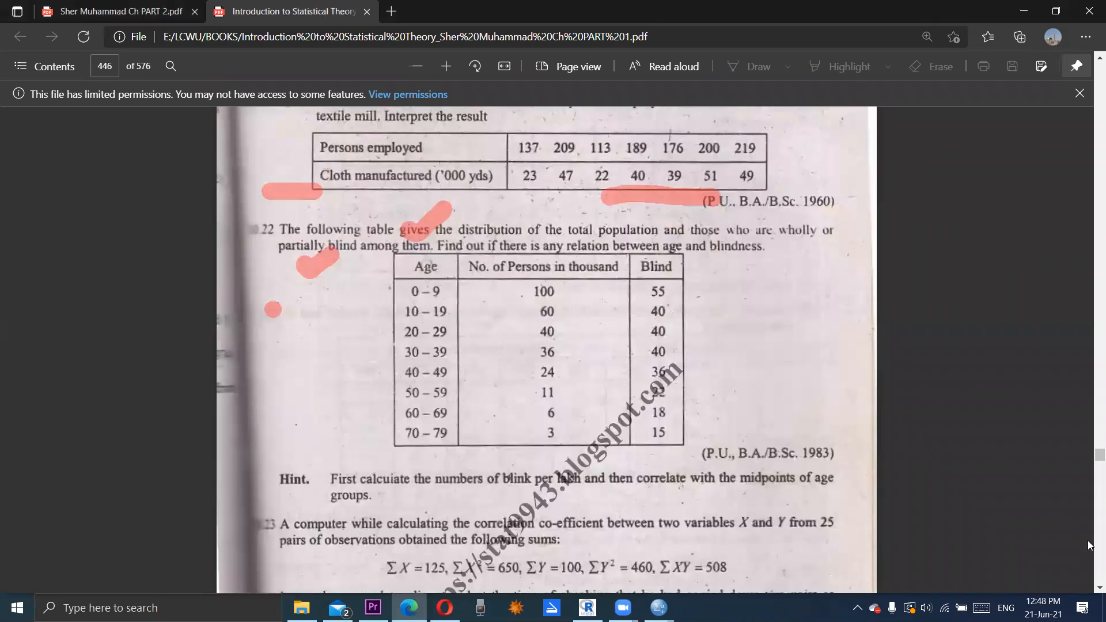
scroll(1091, 545, down, 10)
scroll(1090, 545, down, 6)
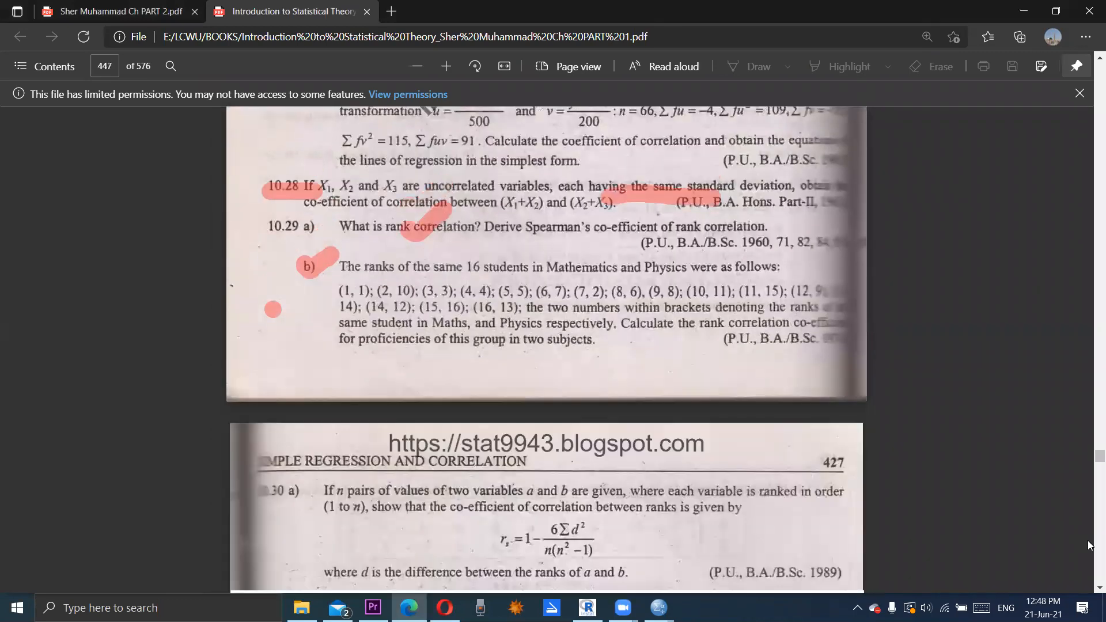
scroll(1088, 545, down, 20)
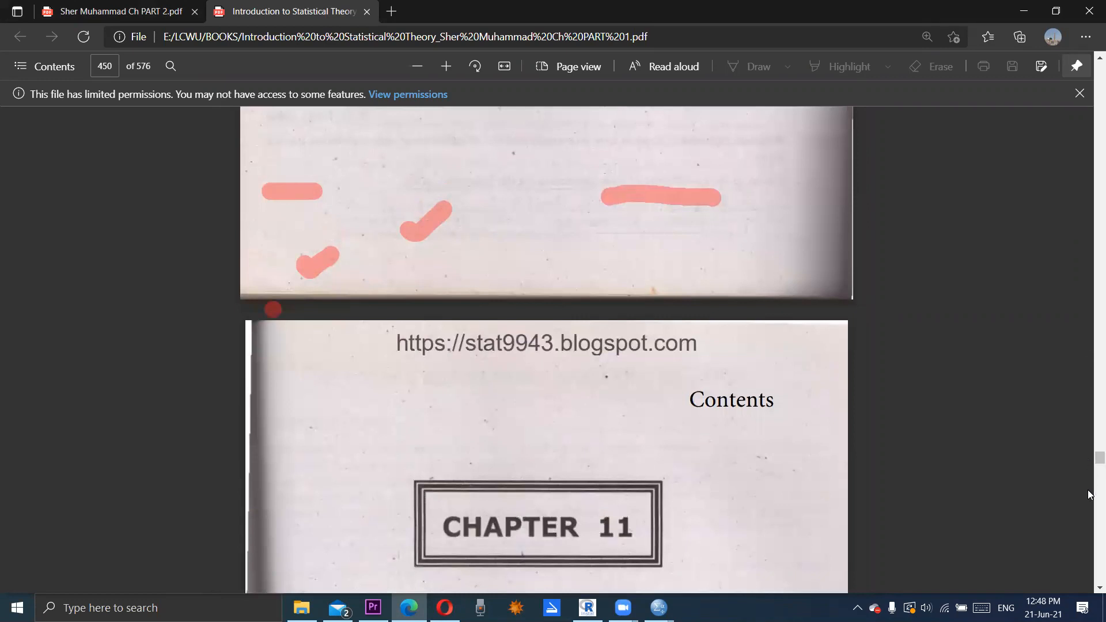
scroll(1087, 494, down, 10)
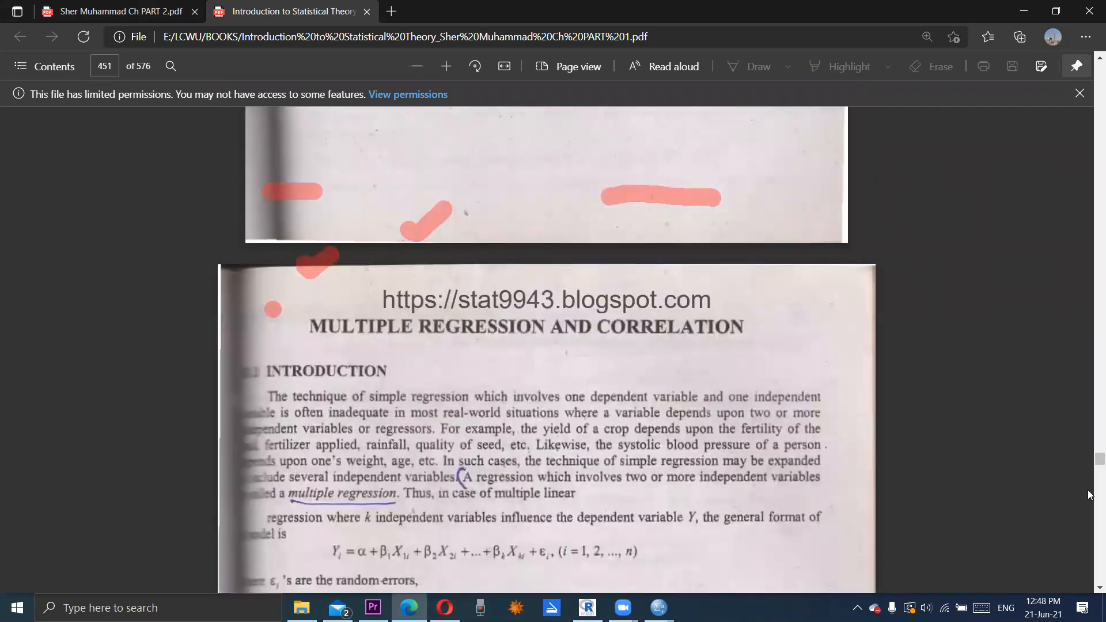
scroll(1088, 491, down, 8)
scroll(1087, 489, down, 15)
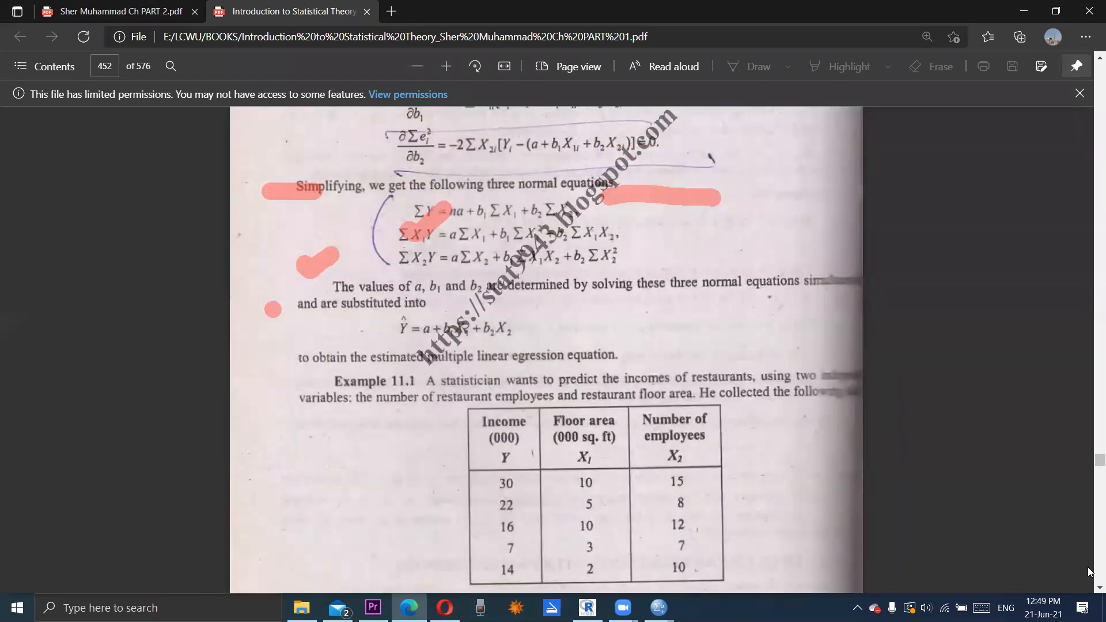
click(1095, 588)
click(1090, 589)
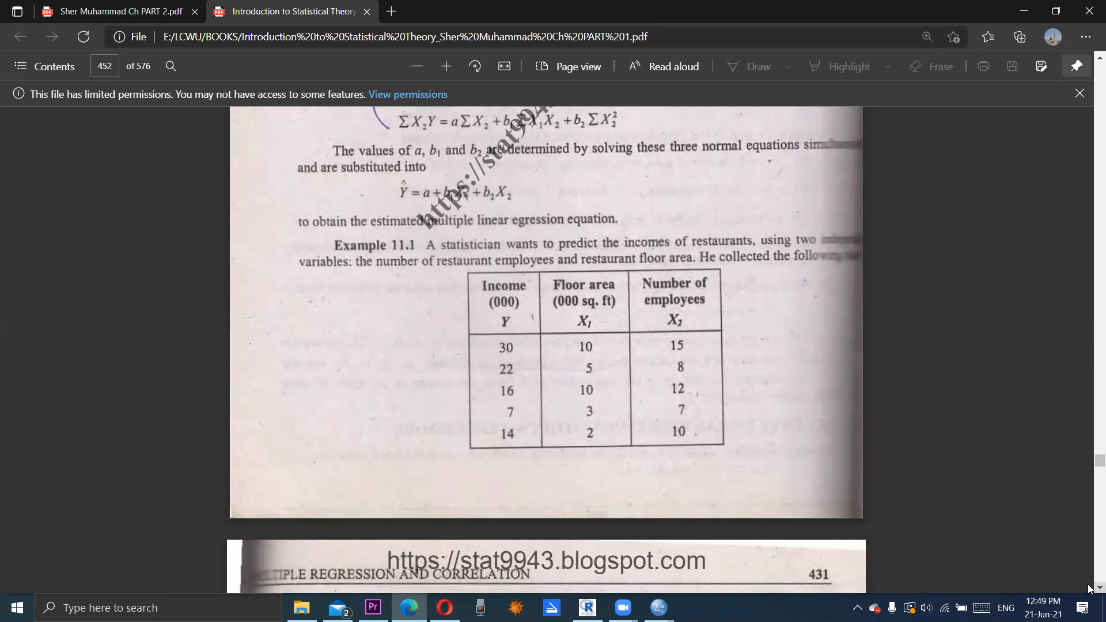
In the Example 11.1 solution, underline the estimated multiple linear regression equation and its heading phrase, and cross out the manual calculations with a large X
scroll(1090, 588, down, 2)
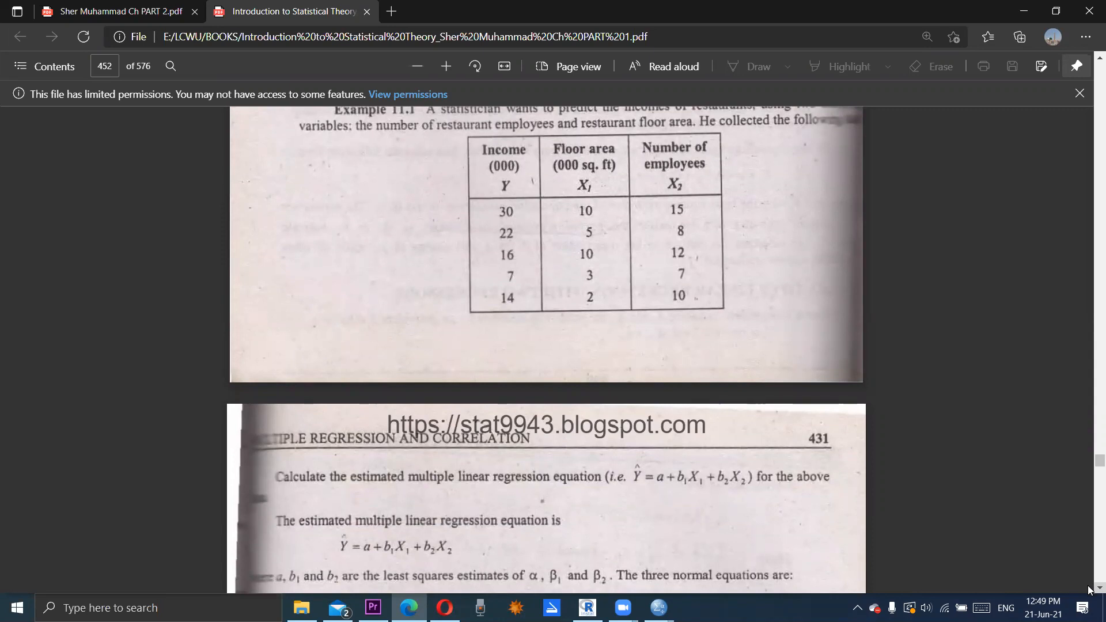
scroll(1090, 591, down, 6)
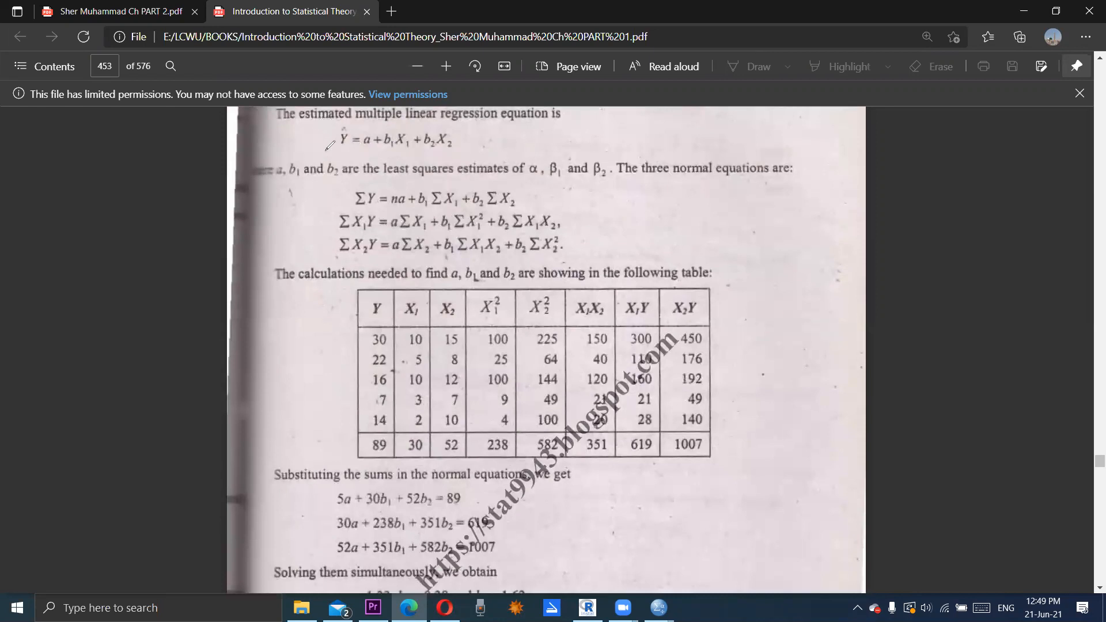
mouse_move(338, 152)
mouse_down()
mouse_move(452, 156)
mouse_move(476, 151)
mouse_move(469, 143)
mouse_up()
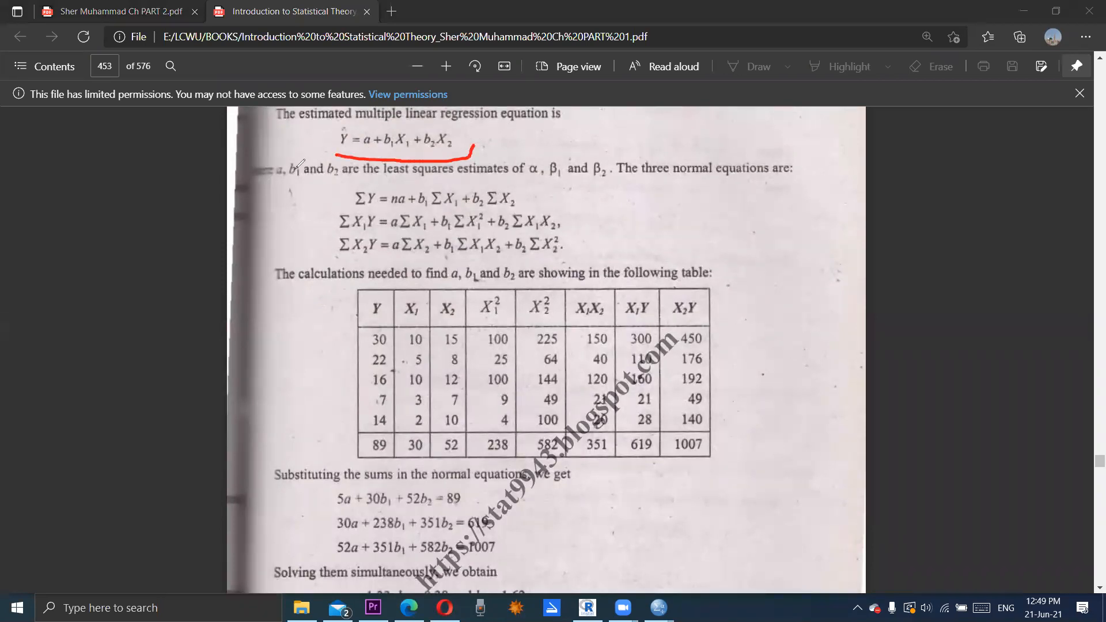
drag(295, 167, 658, 532)
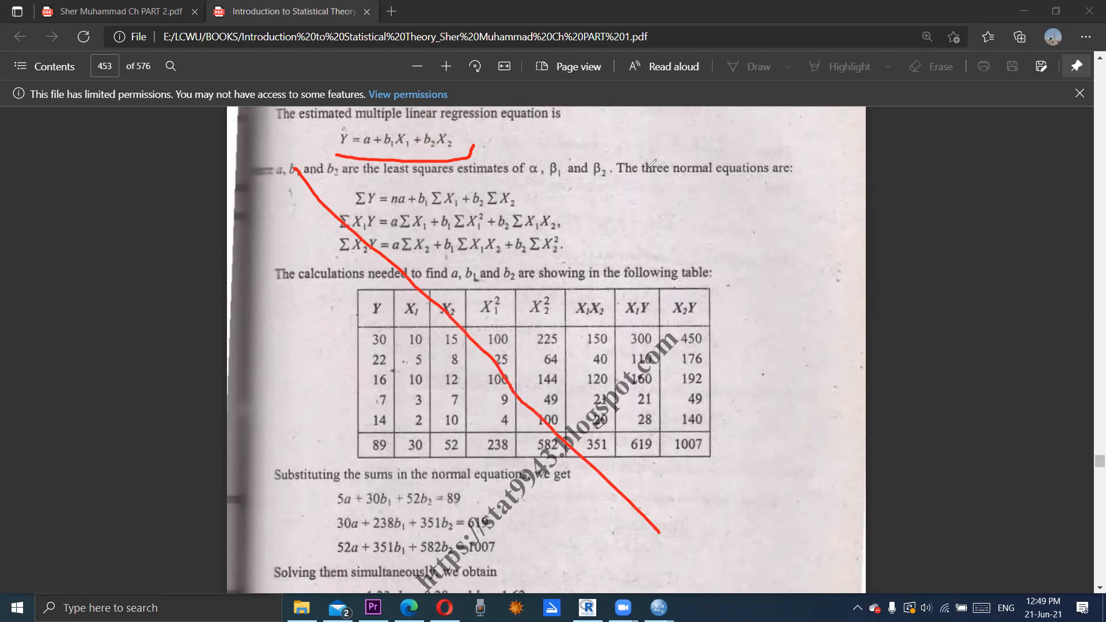
drag(643, 169, 438, 395)
drag(362, 481, 308, 553)
click(297, 121)
drag(321, 119, 574, 123)
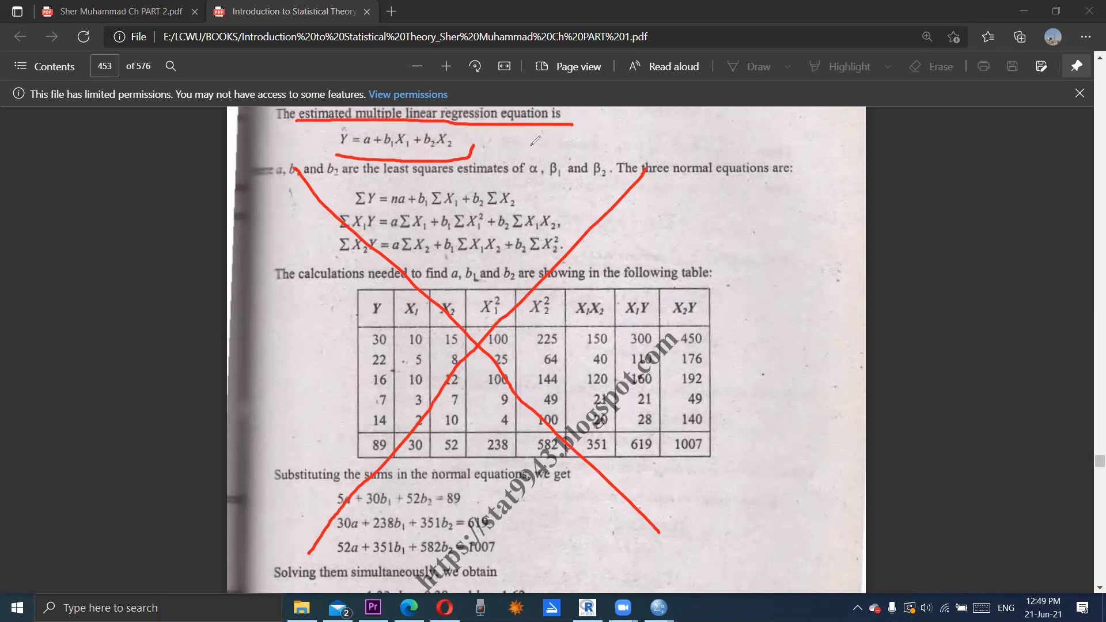
Add the last pen strokes around the estimated regression equation and clear all red markings from the Example 11.1 solution
drag(508, 141, 536, 126)
mouse_move(368, 132)
mouse_down()
mouse_move(428, 136)
mouse_move(435, 126)
mouse_up()
click(888, 40)
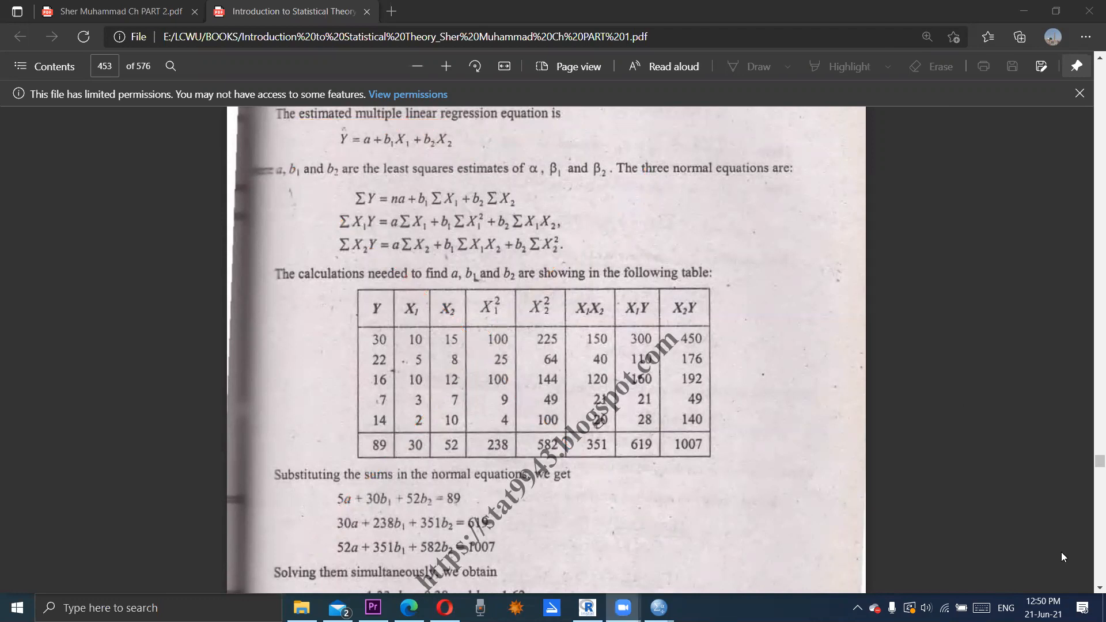
At the end of the Example 11.1 solution, highlight the sentence introducing the desired multiple linear regression and its equation Ŷ = -1.33 + 0.38X1 + 1.62X2
click(1089, 587)
scroll(1090, 587, down, 1)
scroll(1090, 587, down, 5)
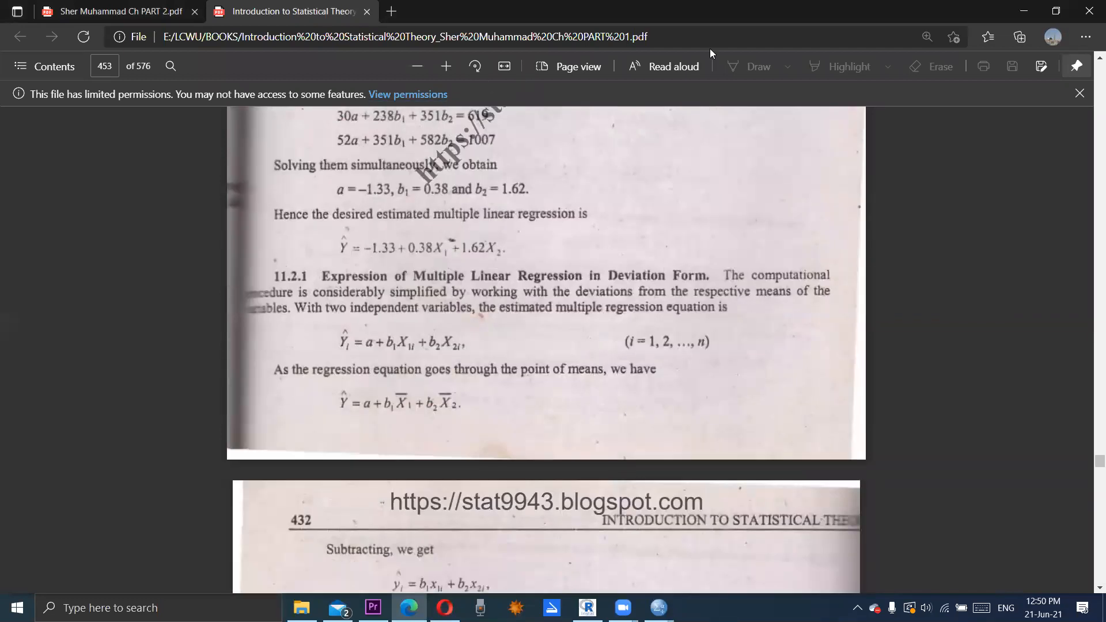
click(276, 211)
mouse_move(279, 210)
mouse_down()
mouse_move(589, 216)
mouse_move(541, 256)
mouse_move(323, 251)
mouse_move(506, 249)
mouse_up()
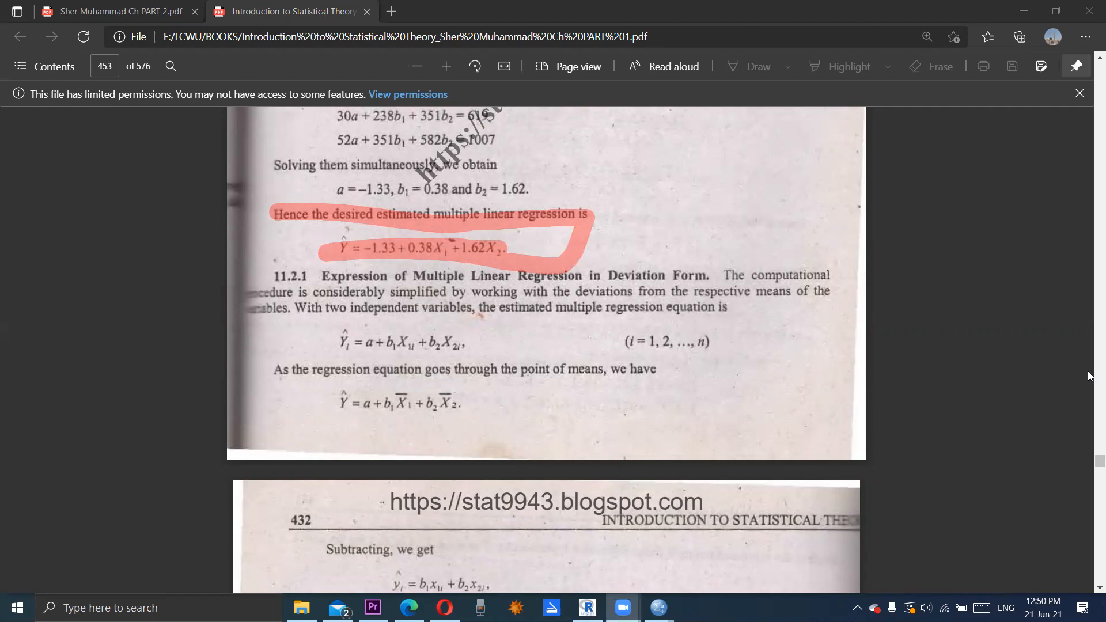
Go through the rest of chapter 11 to the subjective exercises on PDF page 472
scroll(1090, 509, down, 8)
scroll(1090, 508, down, 10)
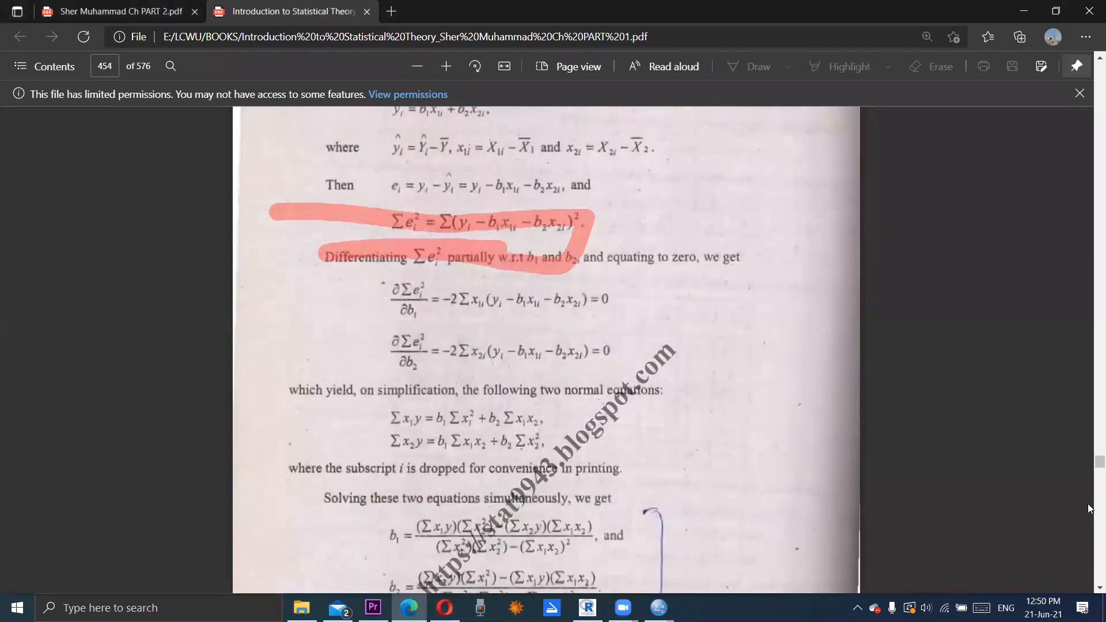
scroll(1090, 508, down, 10)
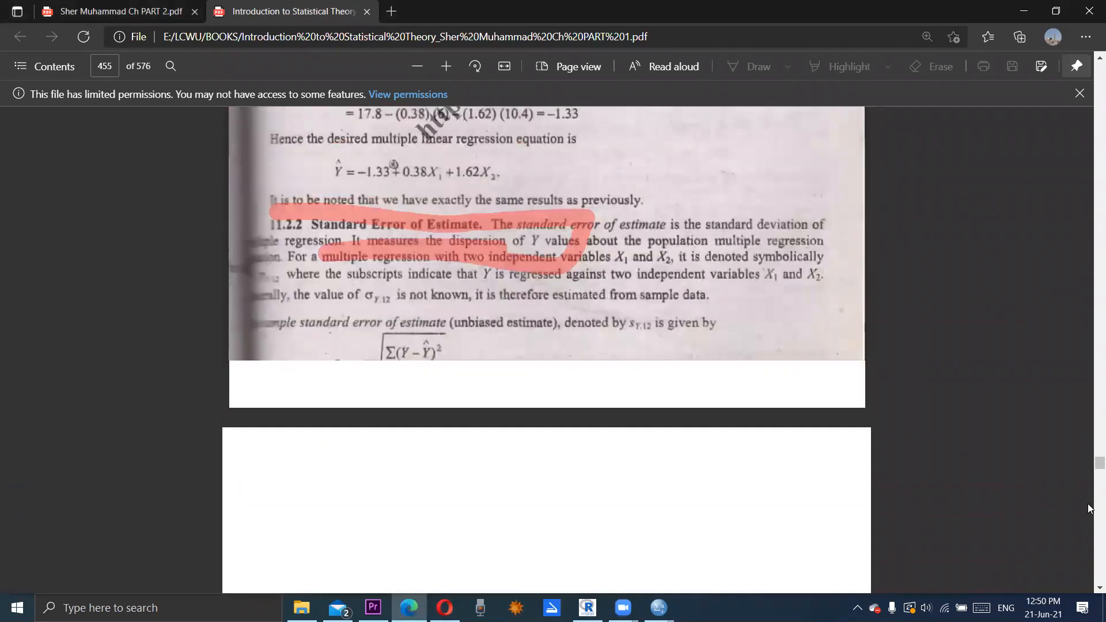
scroll(1090, 508, down, 20)
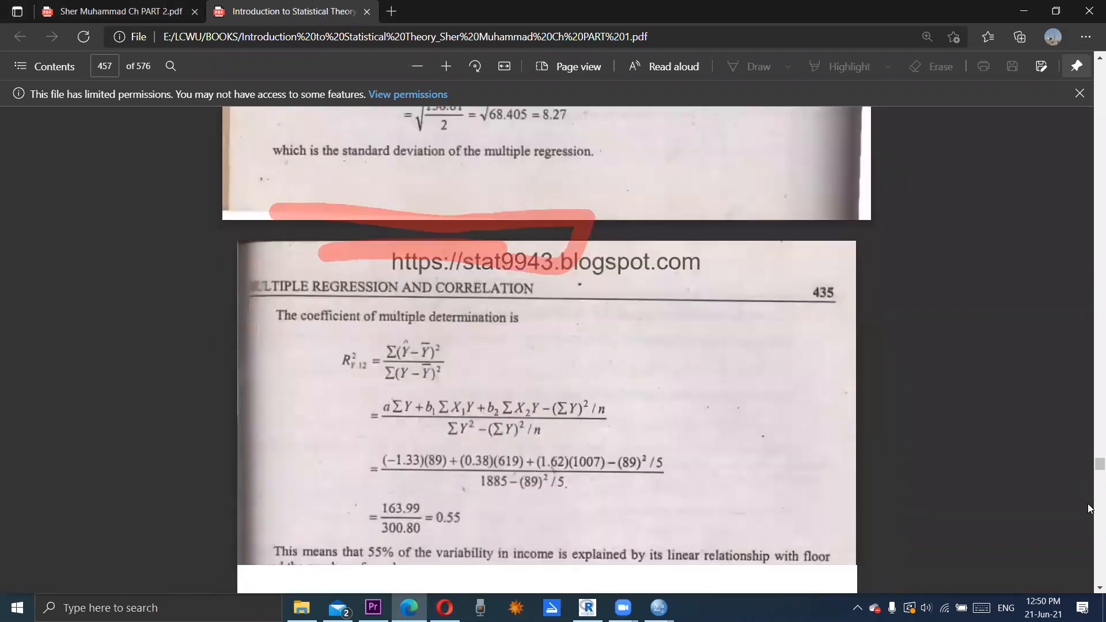
scroll(1091, 509, down, 15)
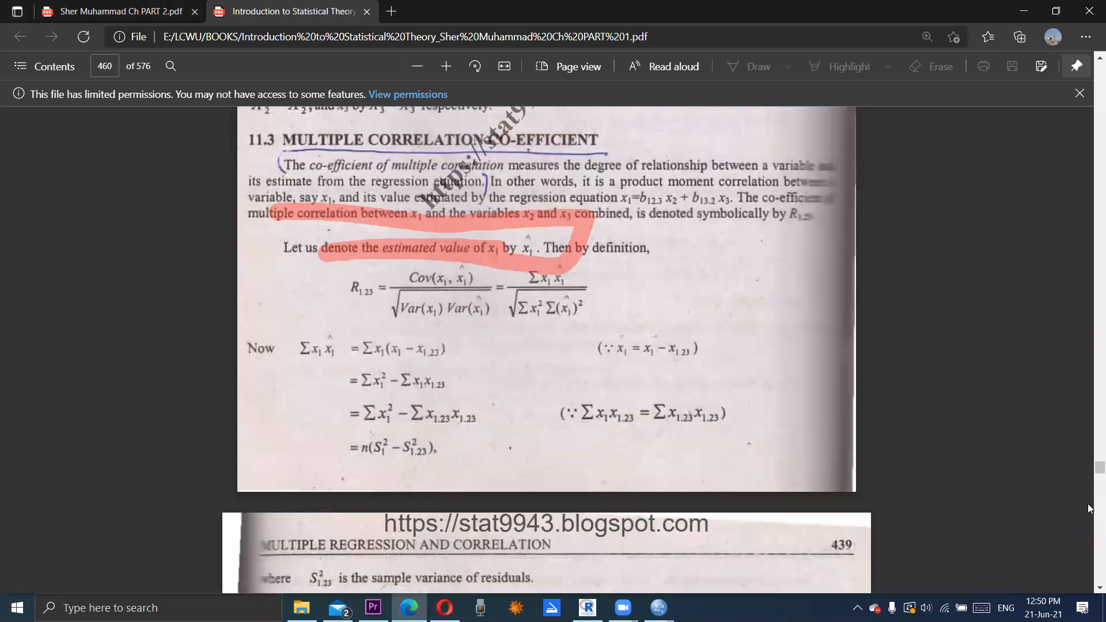
scroll(1090, 508, down, 20)
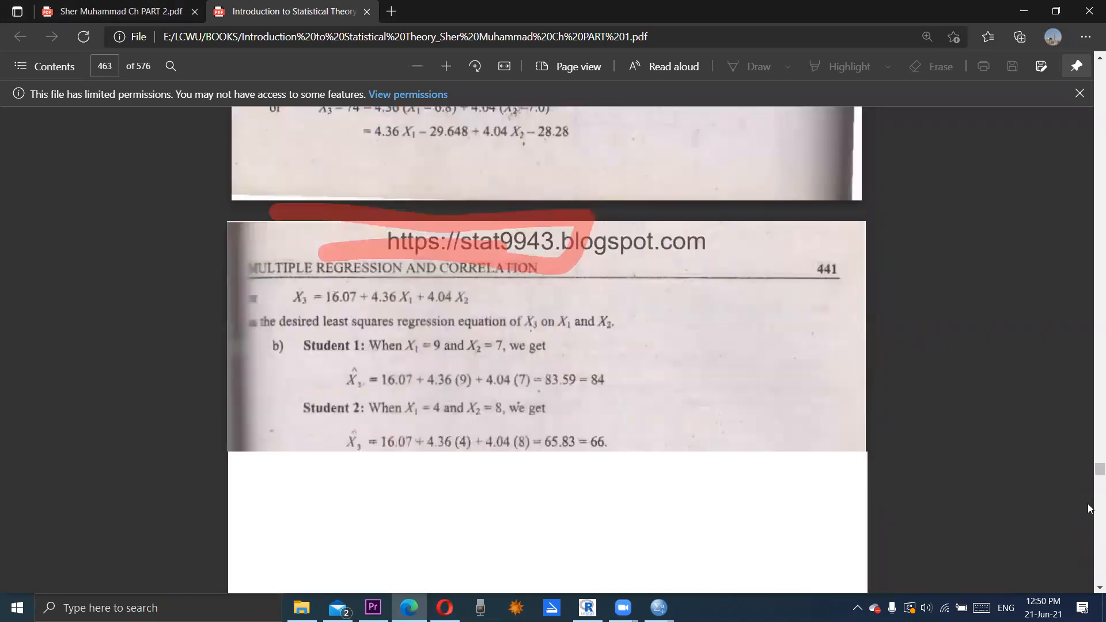
scroll(1091, 509, down, 15)
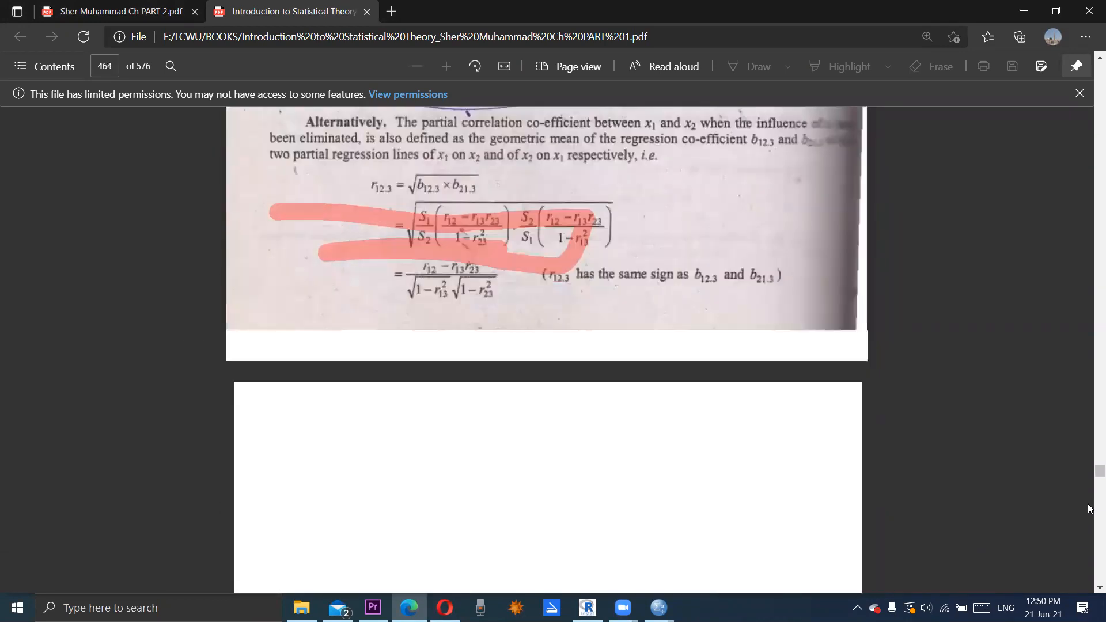
scroll(1090, 509, down, 15)
scroll(1090, 508, down, 10)
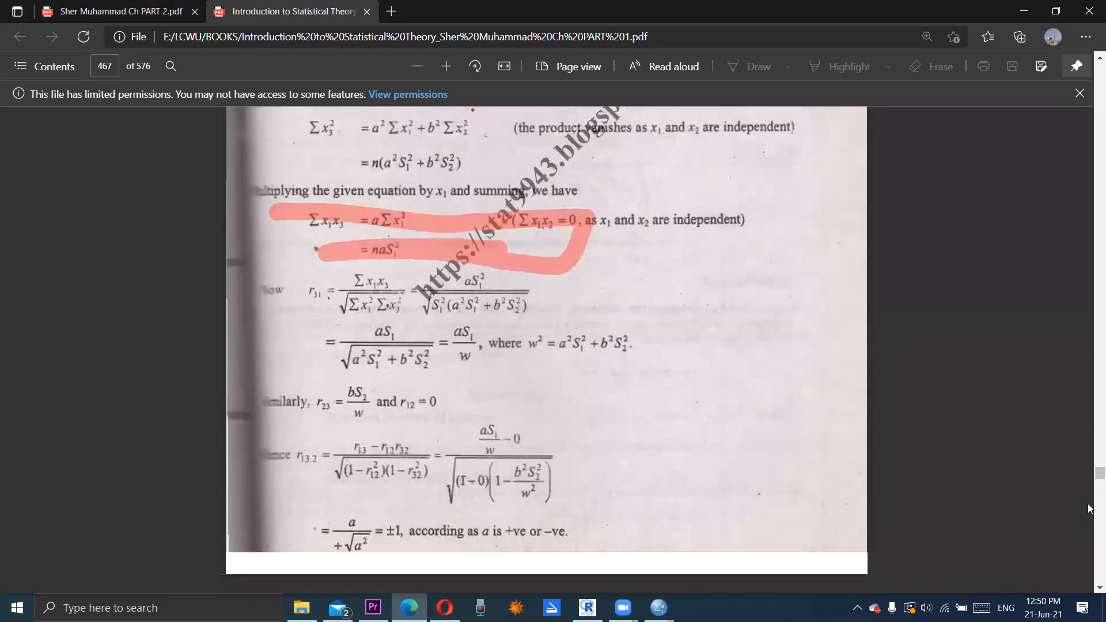
scroll(1090, 509, down, 10)
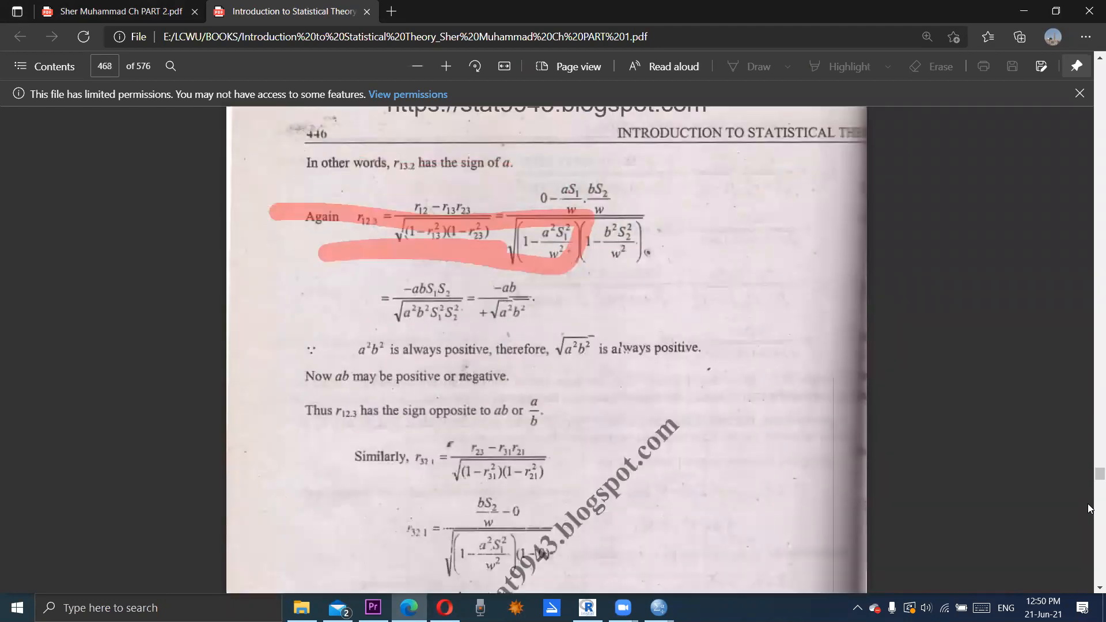
scroll(1091, 508, down, 15)
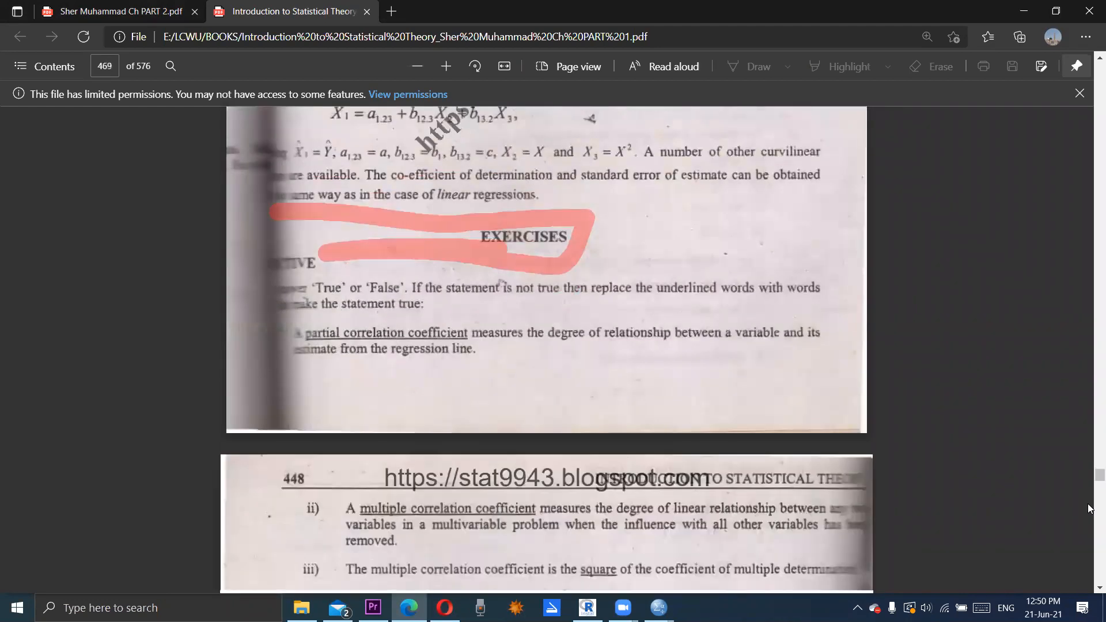
scroll(1090, 508, down, 20)
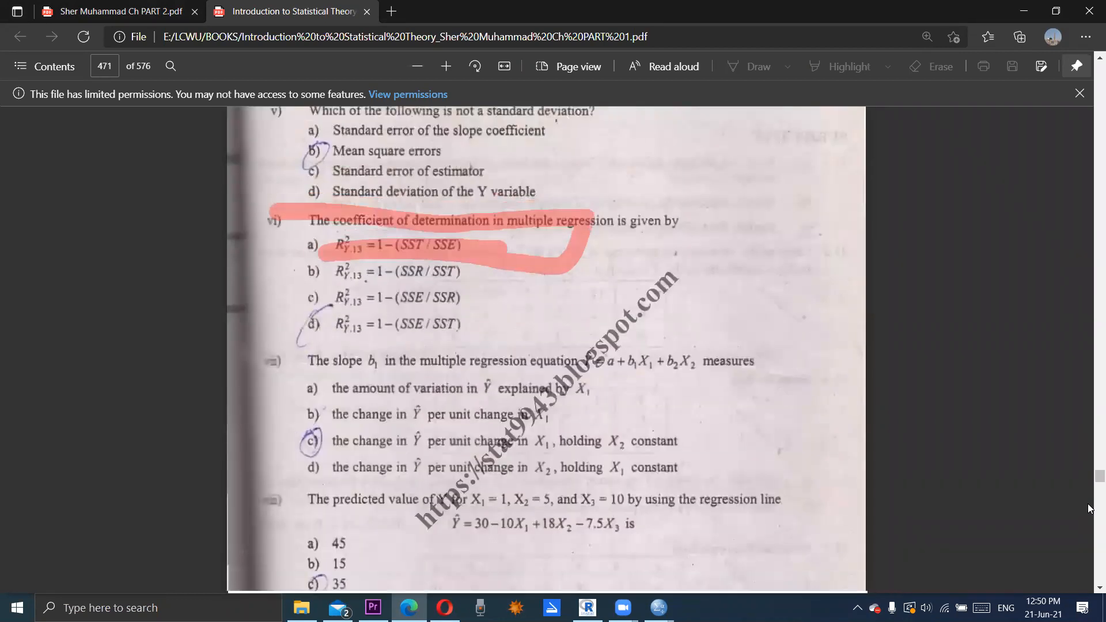
scroll(1091, 508, down, 20)
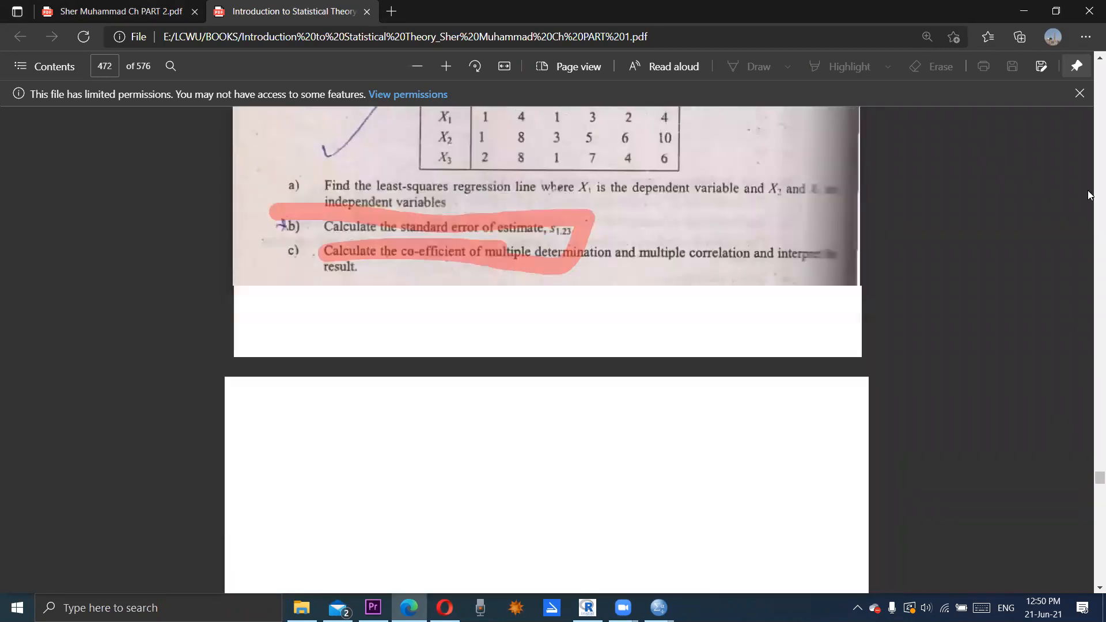
Look over exercises 11.1 to 11.4 on multiple regression and the three-variable exercise on the following page
scroll(1090, 196, down, 1)
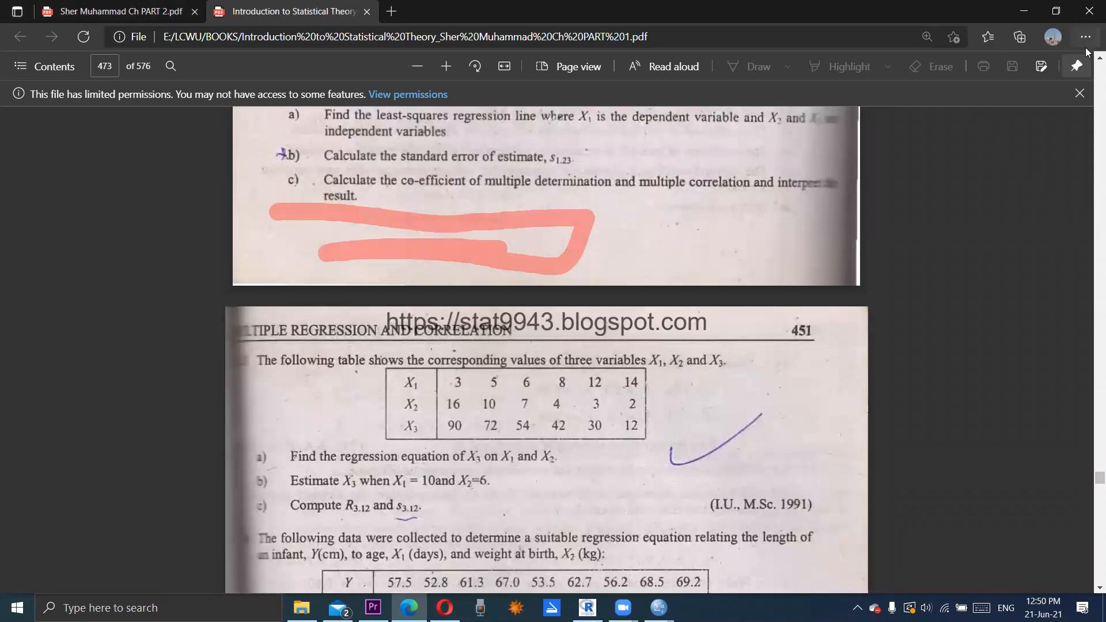
scroll(1090, 60, up, 2)
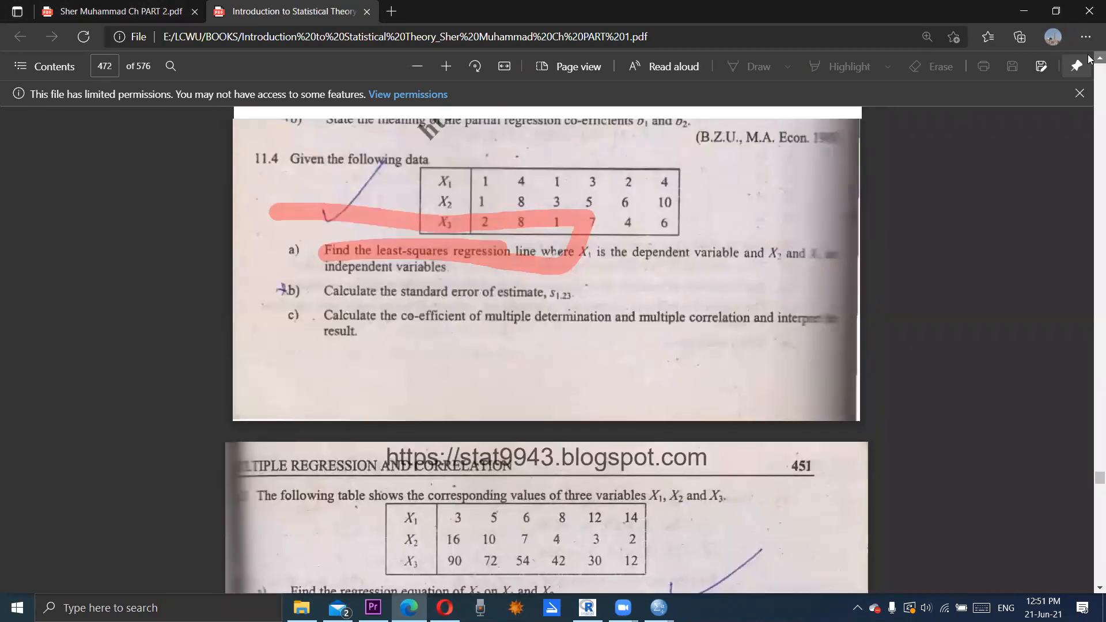
scroll(1090, 60, up, 5)
scroll(1090, 60, up, 2)
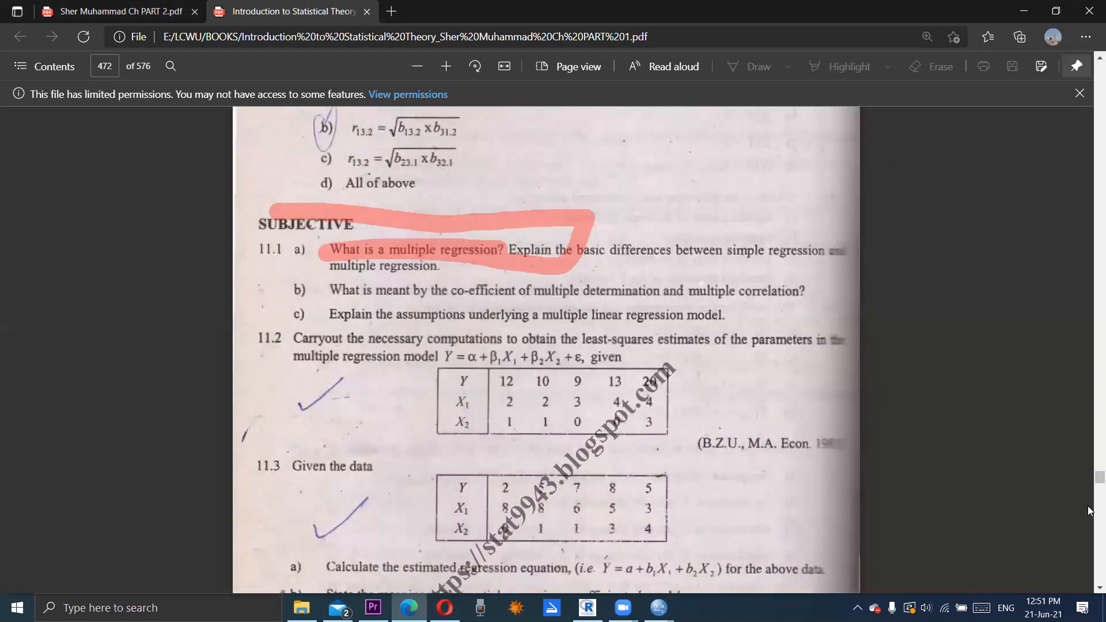
scroll(1088, 530, down, 8)
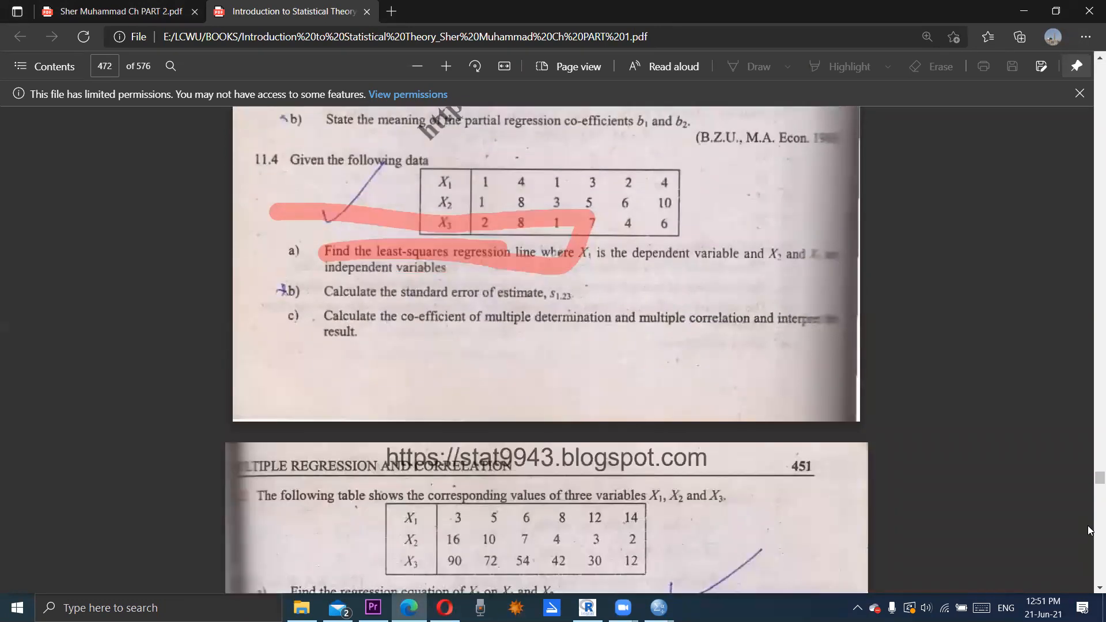